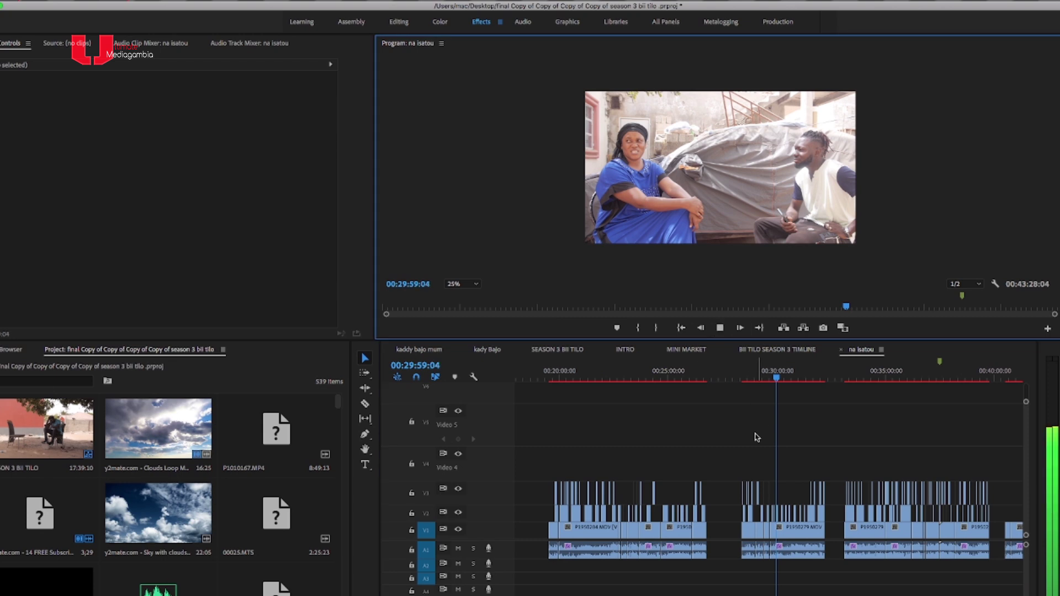
Play back the edited scene in the na isatou sequence from 00:28:20:06 to review its camera cuts.
{"action": "left_click_drag", "start_coordinate": [747, 380], "coordinate": [742, 380]}
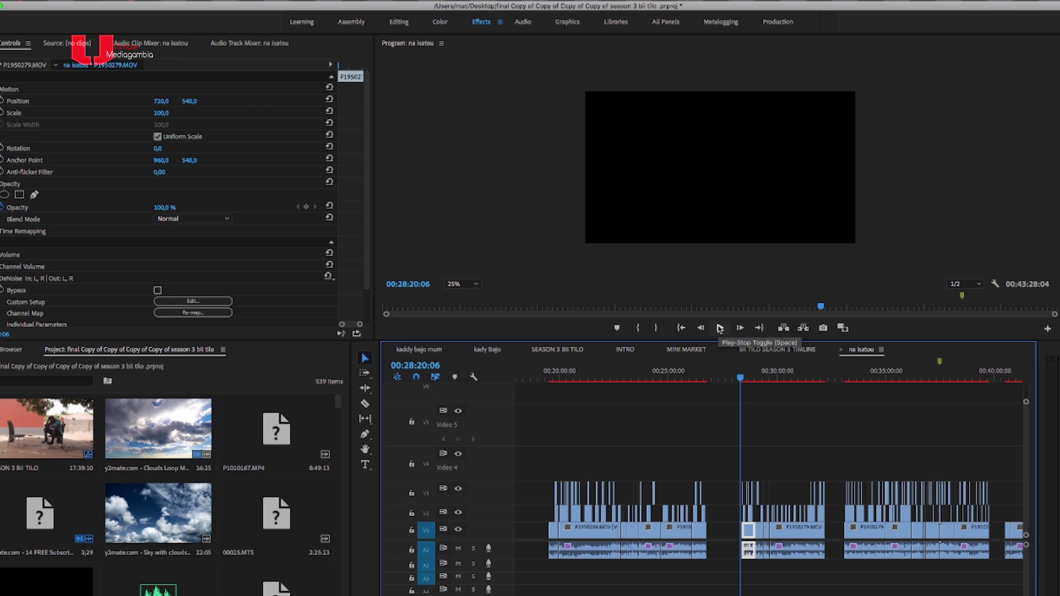
{"action": "left_click", "coordinate": [720, 328]}
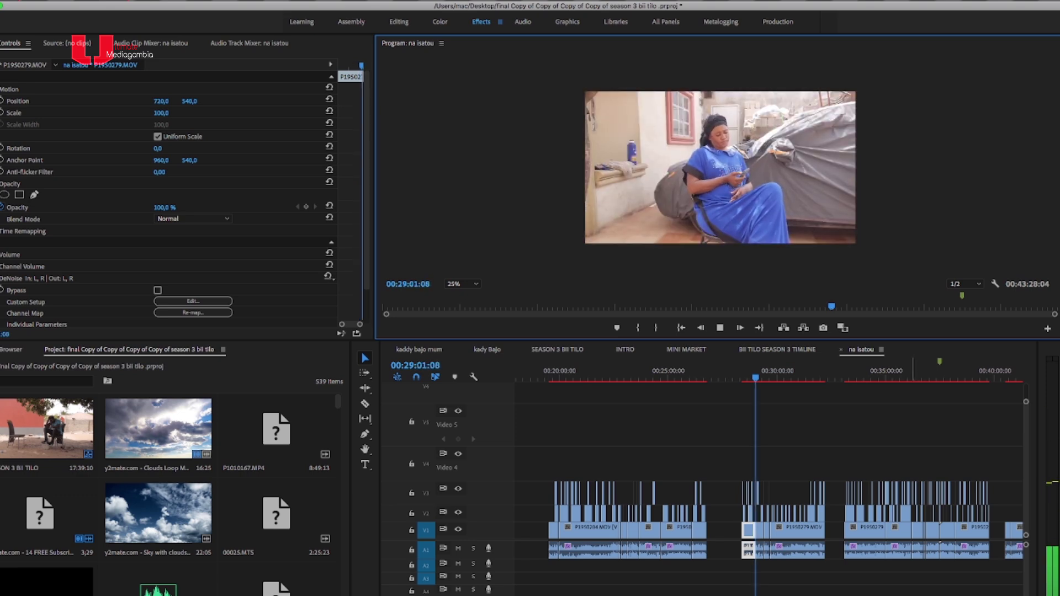
{"action": "key", "text": "shift+3"}
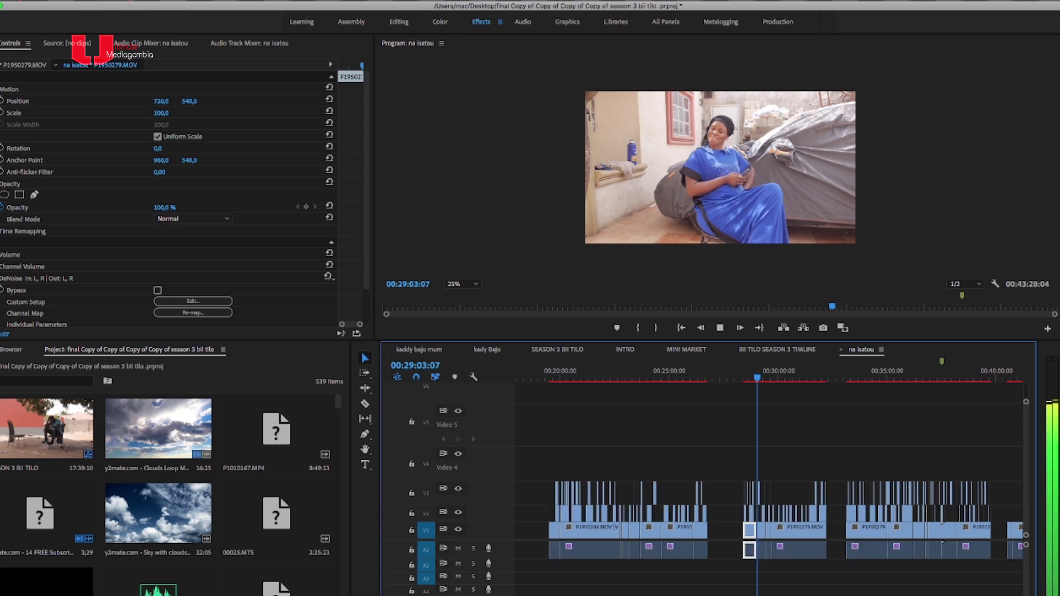
{"action": "key", "text": "equal"}
{"action": "key", "text": "equal"}
{"action": "key", "text": "equal"}
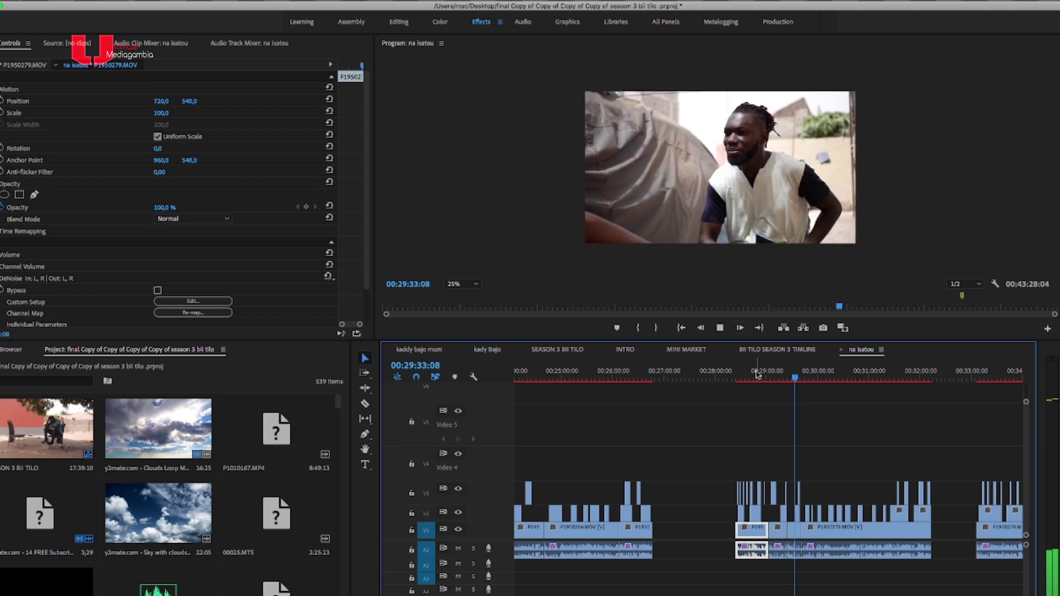
Replay the conversation from about 00:29:27 to 00:29:45, pausing around the changes of camera angle.
{"action": "key", "text": "space"}
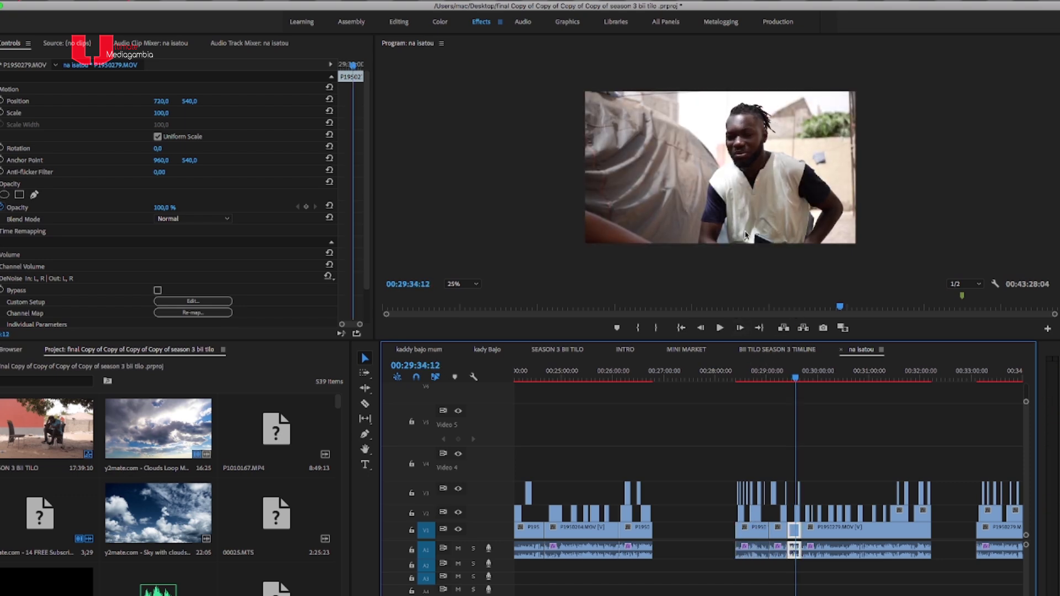
{"action": "left_click_drag", "start_coordinate": [796, 381], "coordinate": [791, 380]}
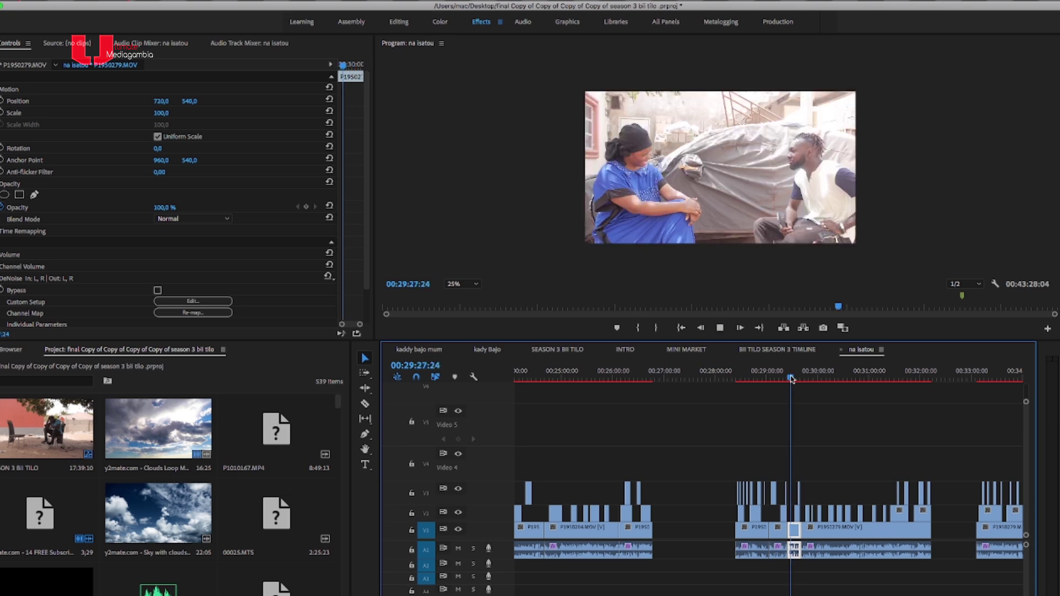
{"action": "key", "text": "space"}
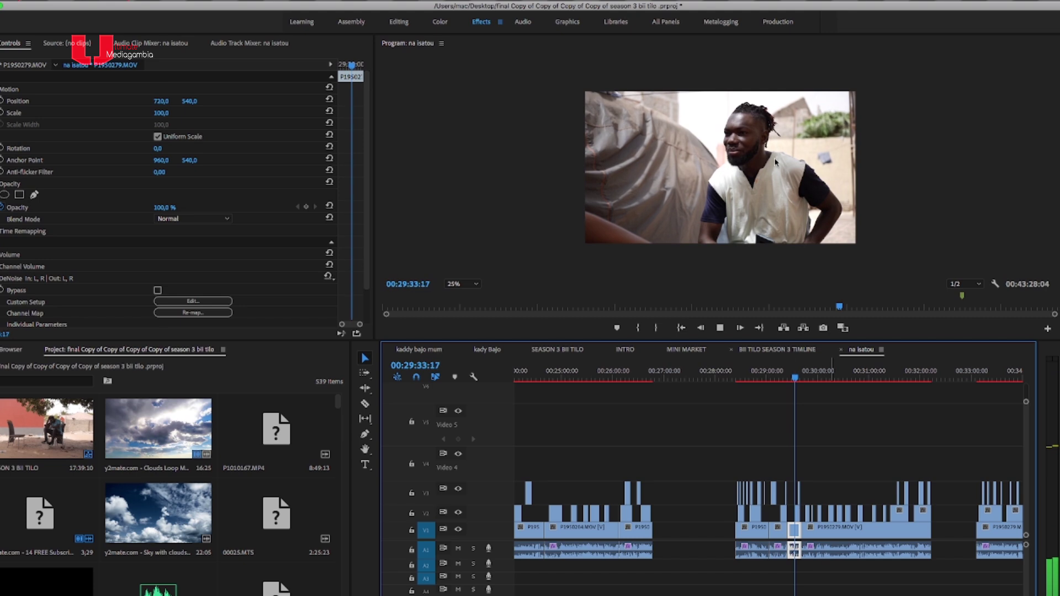
{"action": "key", "text": "space"}
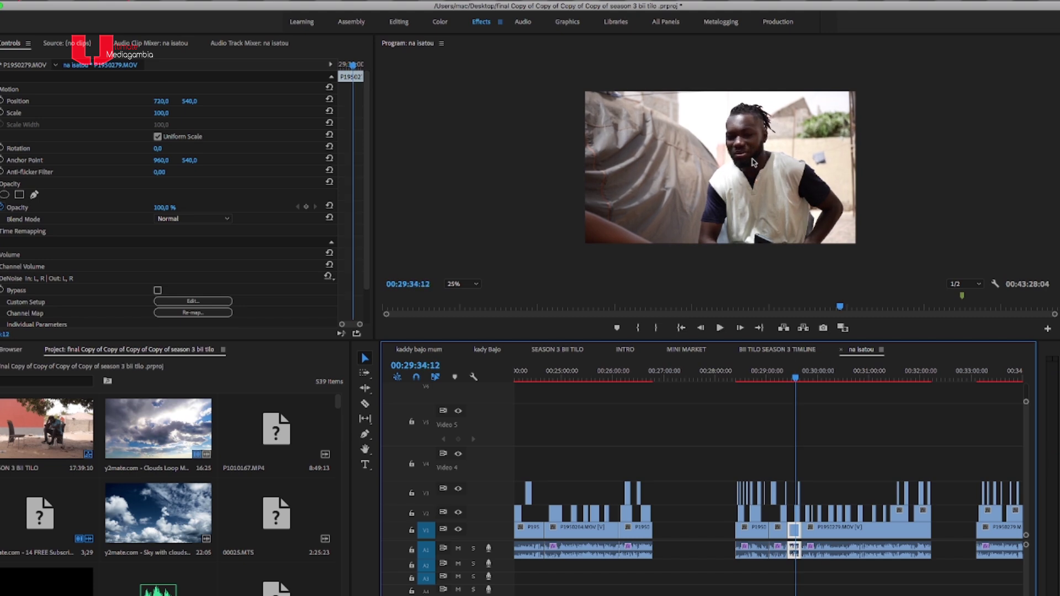
{"action": "key", "text": "space"}
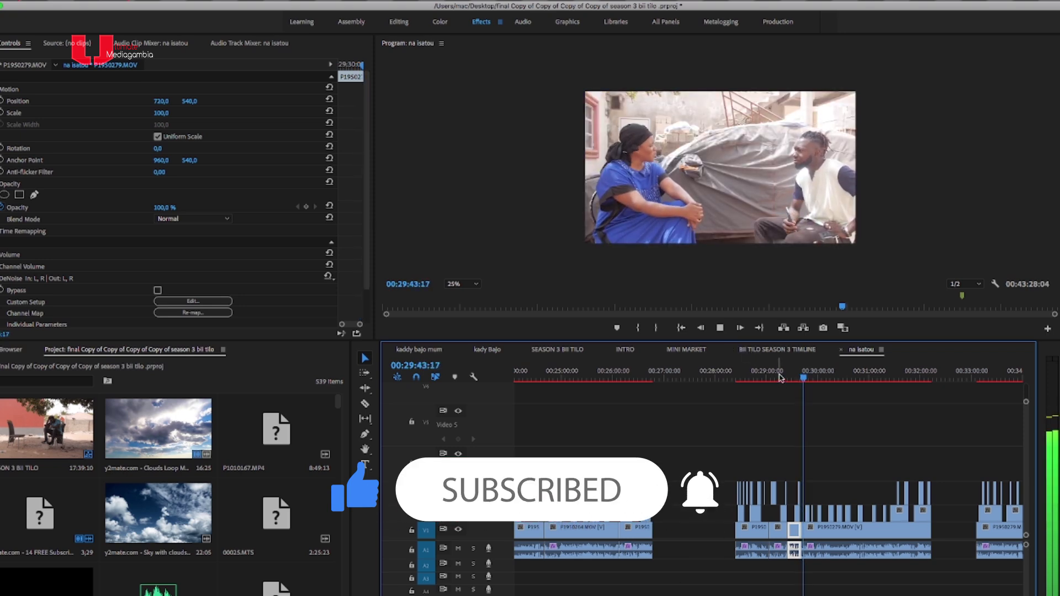
{"action": "key", "text": "space"}
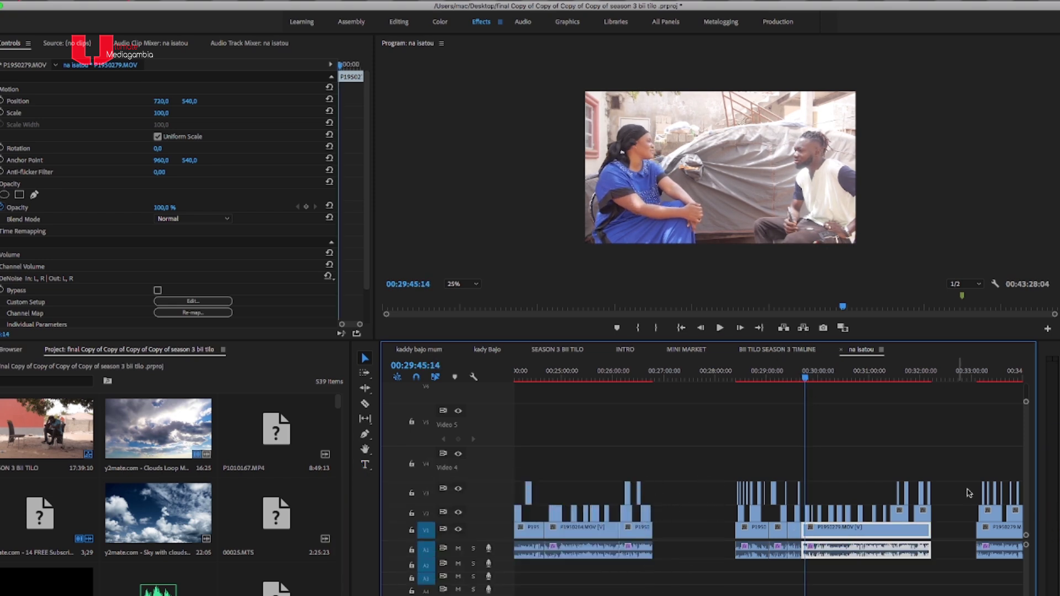
Place the playhead in the empty part of the sequence after the last clip, at 00:46:26:08.
{"action": "key", "text": "minus"}
{"action": "key", "text": "minus"}
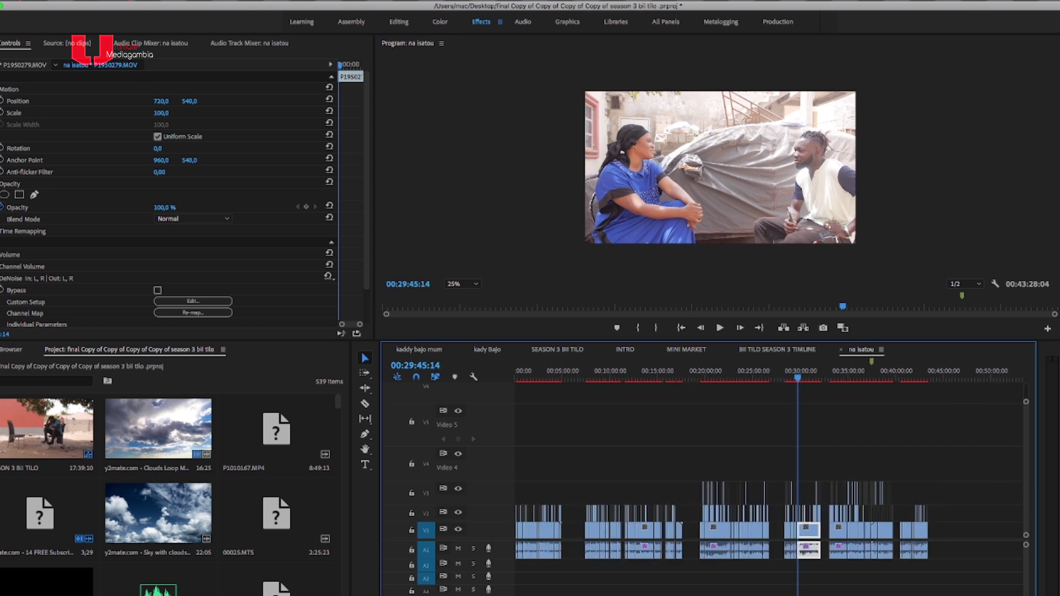
{"action": "left_click", "coordinate": [959, 380]}
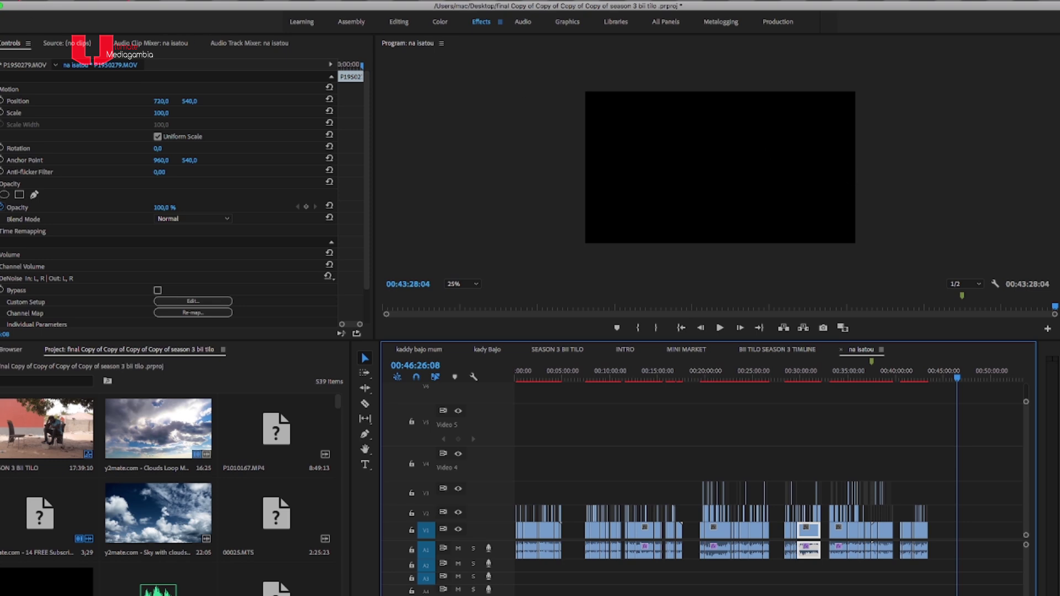
Switch to the TOSHIBA EXT drive in Finder and open its SEASON 3 folder.
{"action": "left_click_drag", "start_coordinate": [845, 10], "coordinate": [739, 71]}
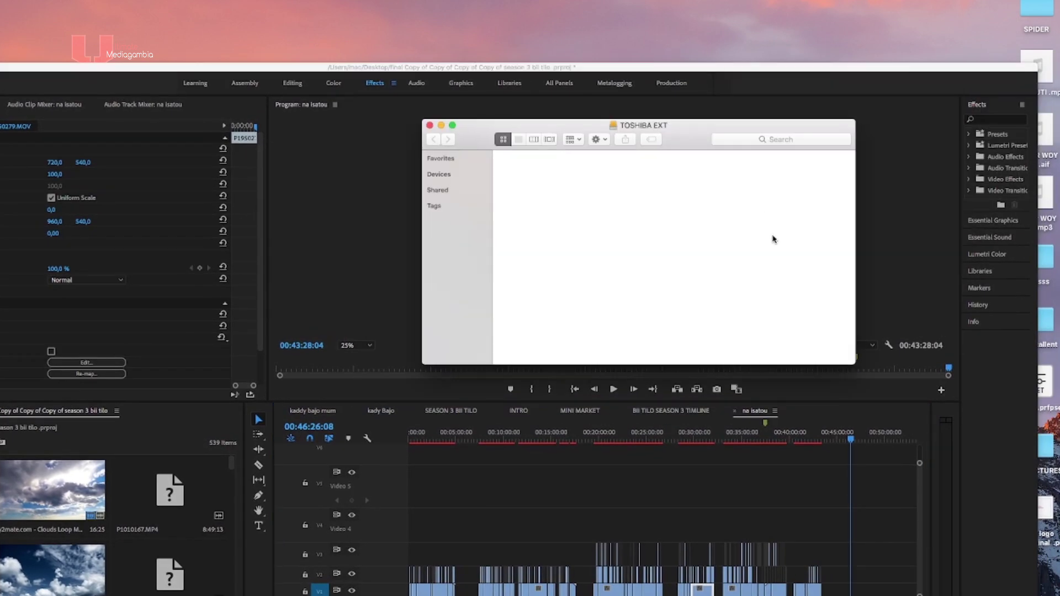
{"action": "scroll", "coordinate": [695, 269], "scroll_direction": "down", "scroll_amount": 3}
{"action": "scroll", "coordinate": [696, 269], "scroll_direction": "down", "scroll_amount": 5}
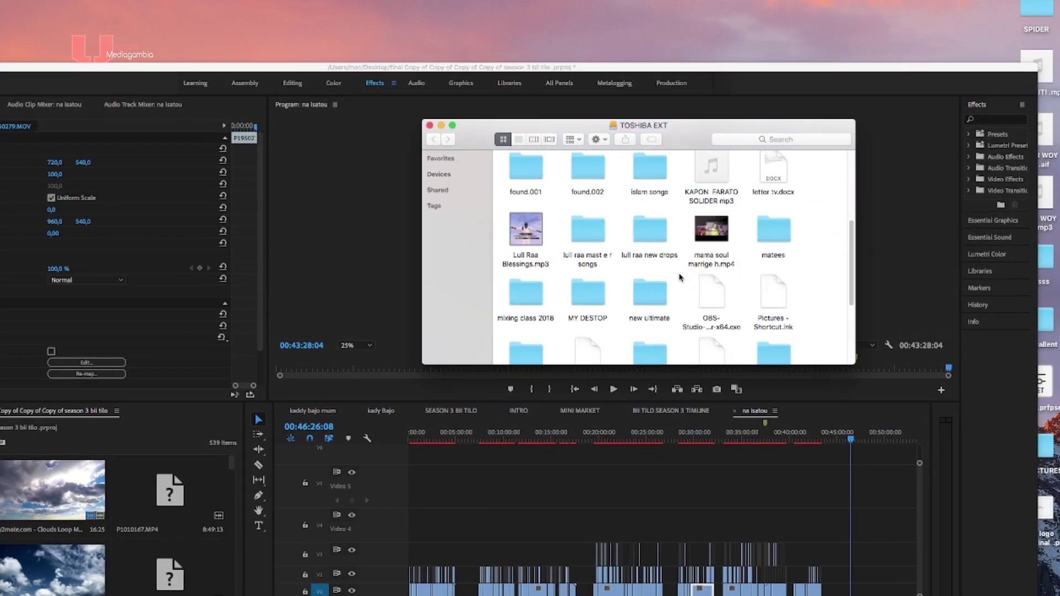
{"action": "double_click", "coordinate": [535, 233]}
{"action": "double_click", "coordinate": [527, 171]}
{"action": "double_click", "coordinate": [534, 174]}
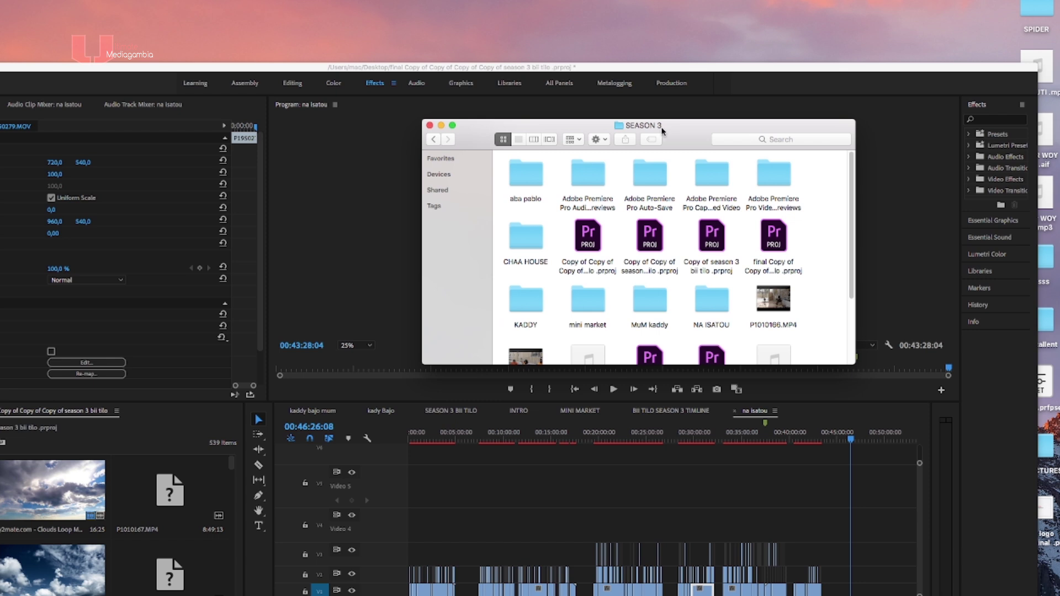
Open the cam 1 footage folder inside folder 1 of NA ISATOU.
{"action": "left_click_drag", "start_coordinate": [663, 131], "coordinate": [616, 82]}
{"action": "scroll", "coordinate": [788, 230], "scroll_direction": "down", "scroll_amount": 3}
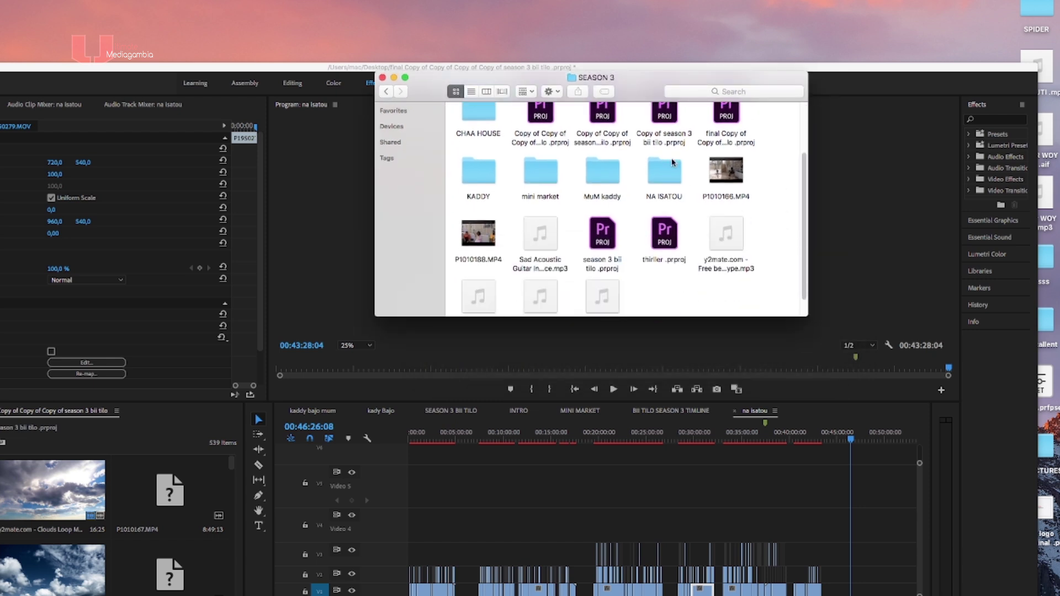
{"action": "double_click", "coordinate": [667, 175]}
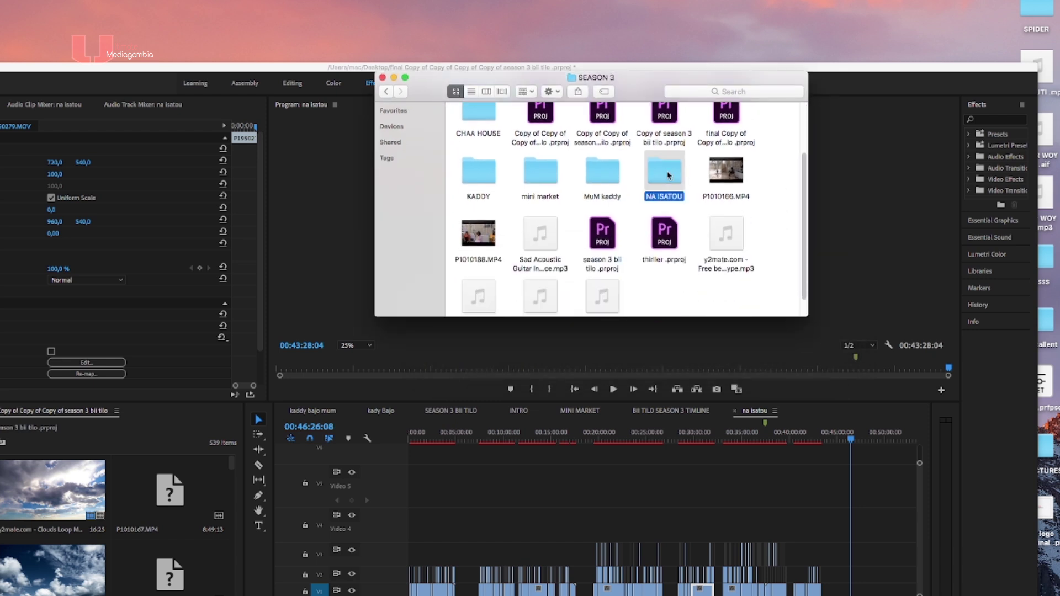
{"action": "double_click", "coordinate": [487, 133]}
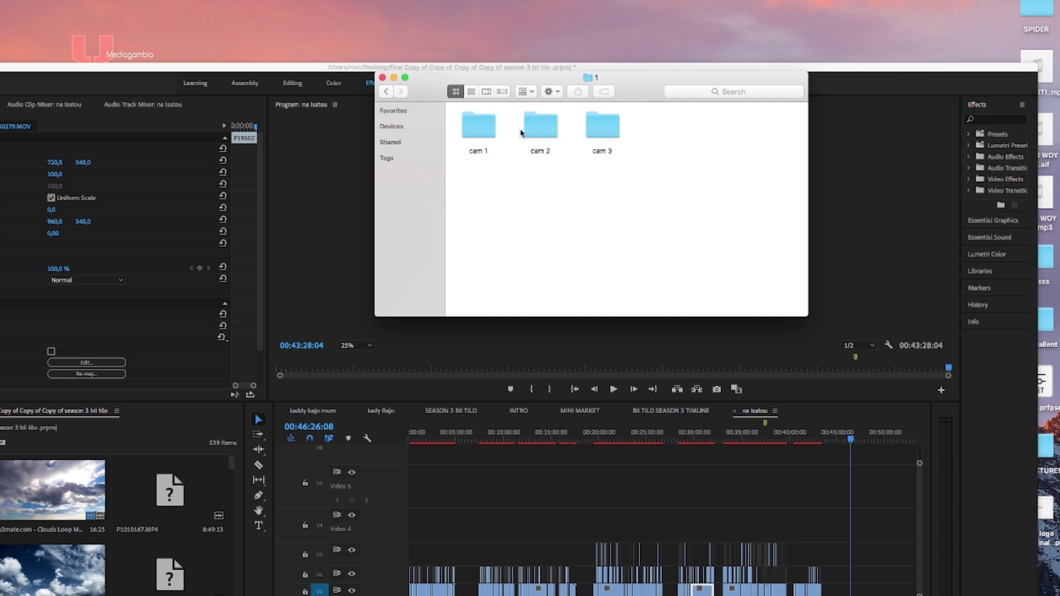
{"action": "double_click", "coordinate": [492, 132]}
Add P1950279.MOV from cam 1 to track V1 of the na isatou sequence, starting at the playhead.
{"action": "left_click_drag", "start_coordinate": [485, 124], "coordinate": [859, 589]}
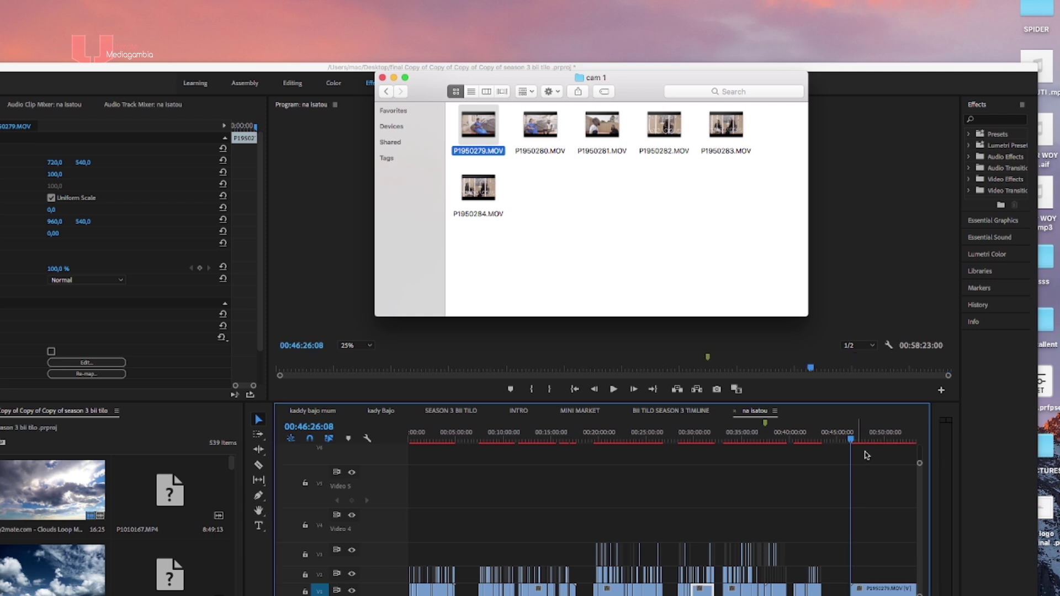
{"action": "left_click", "coordinate": [865, 439]}
{"action": "scroll", "coordinate": [663, 514], "scroll_direction": "right", "scroll_amount": 3}
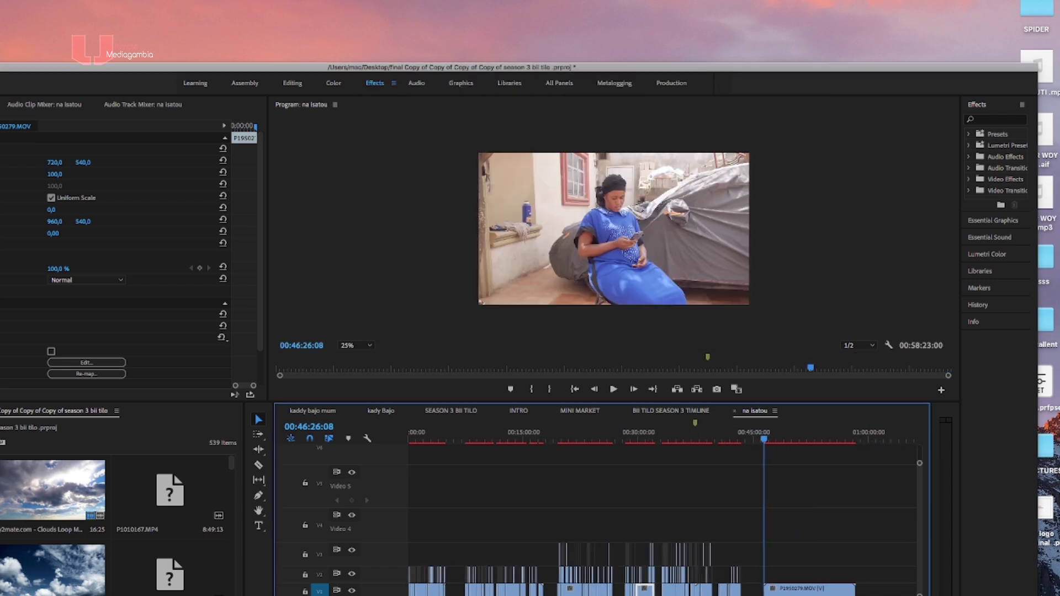
{"action": "key", "text": "="}
Play the new P1950279.MOV clip from 00:46:35:22 and stop at 00:46:43:03, where the woman gestures.
{"action": "left_click_drag", "start_coordinate": [663, 68], "coordinate": [657, 101]}
{"action": "left_click", "coordinate": [644, 78]}
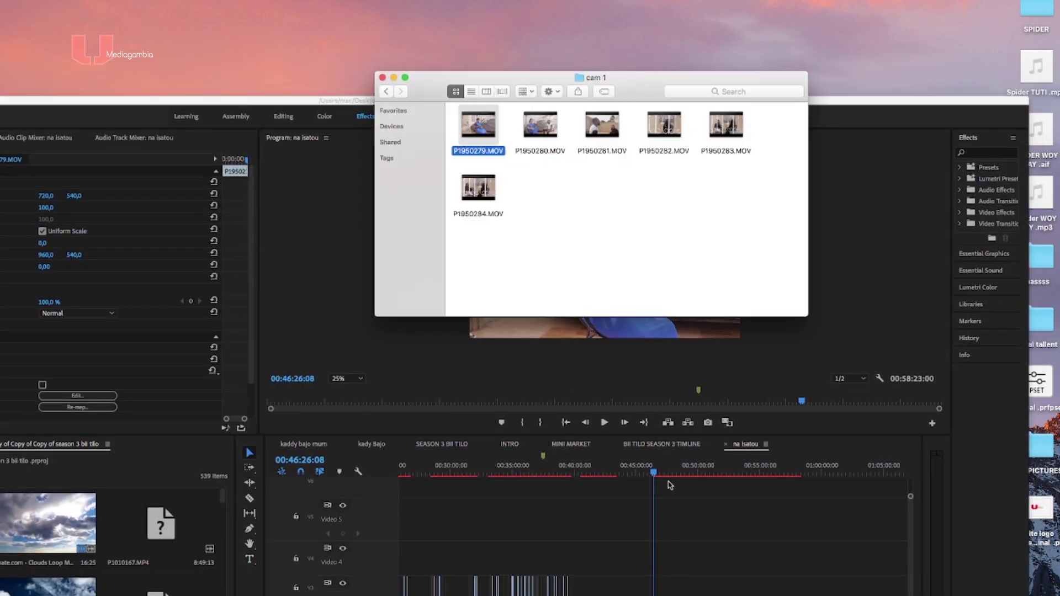
{"action": "left_click", "coordinate": [663, 460]}
{"action": "left_click_drag", "start_coordinate": [663, 466], "coordinate": [660, 466]}
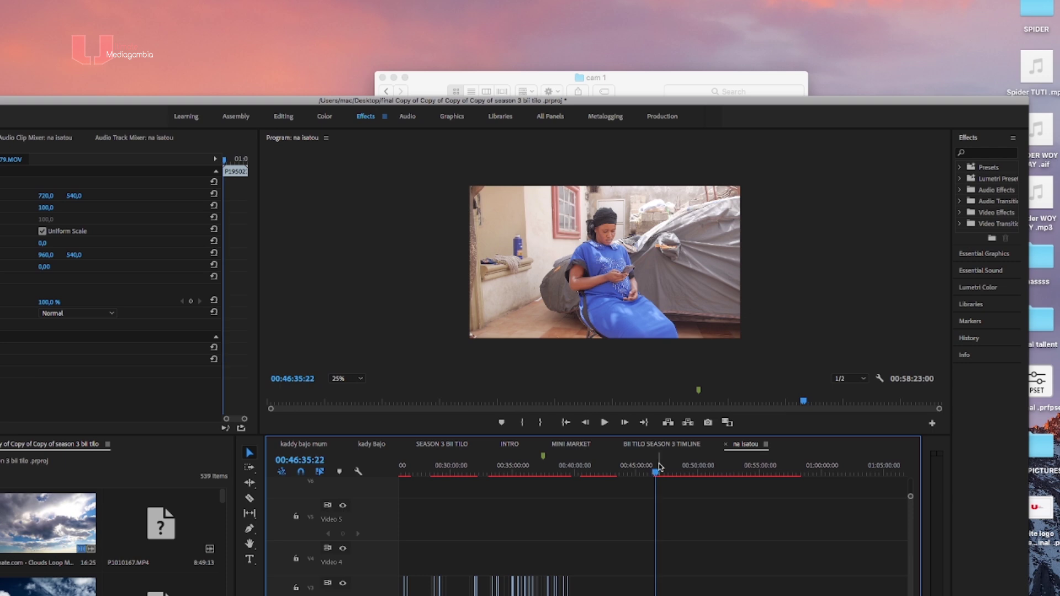
{"action": "key", "text": "space"}
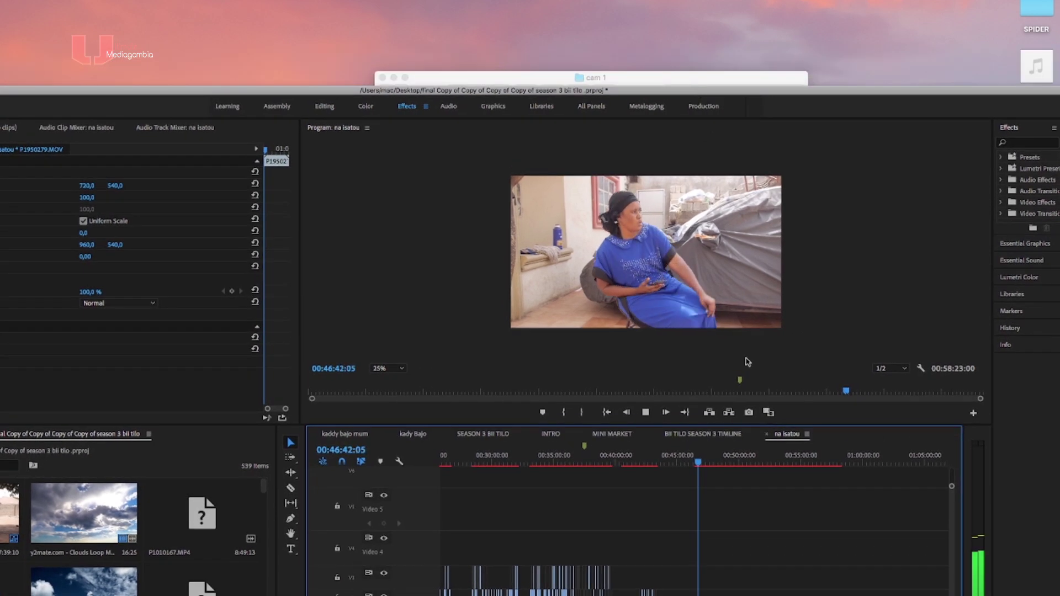
{"action": "key", "text": "space"}
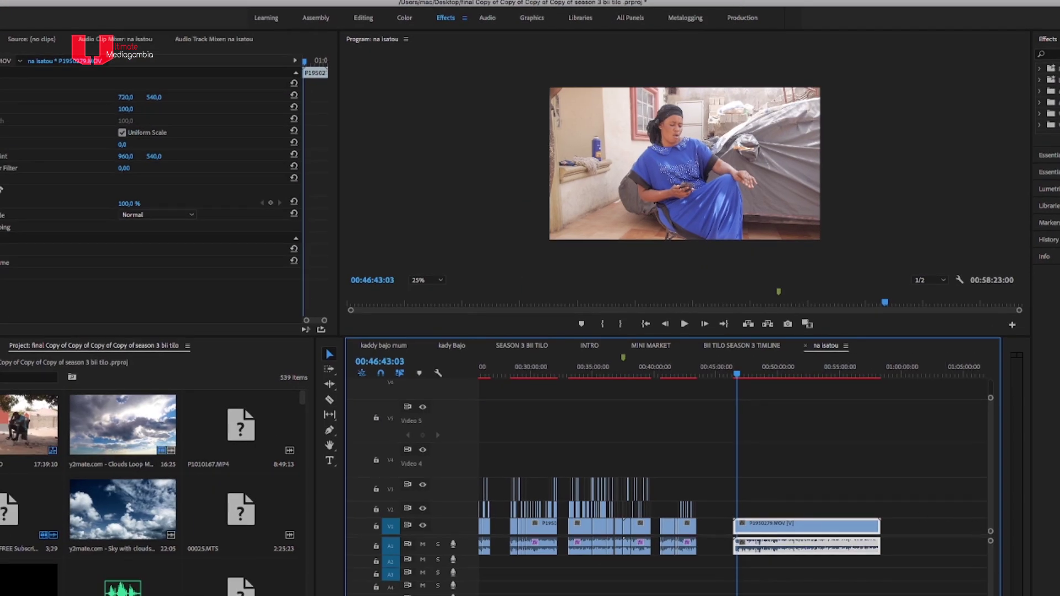
Trim the beginning of the P1950279.MOV clip with its audio to about three seconds before the playhead.
{"action": "key", "text": "="}
{"action": "key", "text": "="}
{"action": "key", "text": "="}
{"action": "key", "text": "="}
{"action": "key", "text": "="}
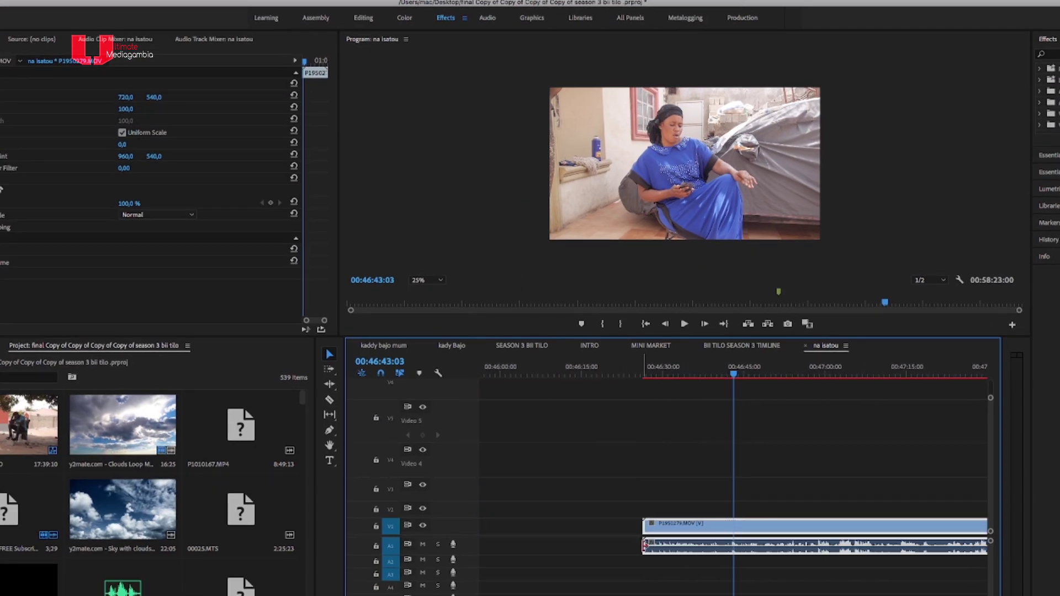
{"action": "left_click_drag", "start_coordinate": [691, 552], "coordinate": [718, 547]}
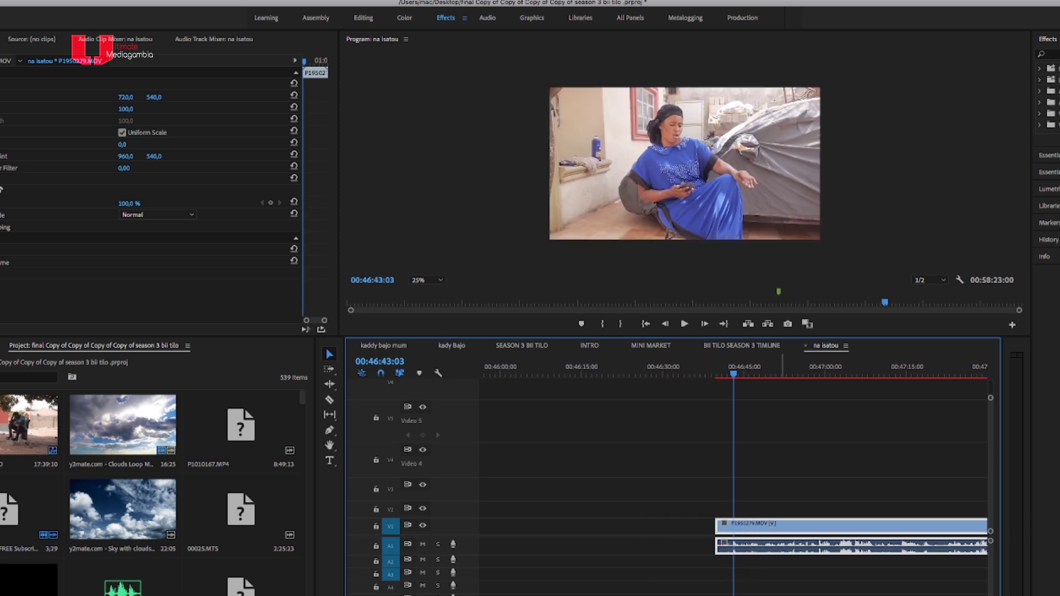
Return to the footage in Finder and open the cam 2 folder.
{"action": "left_click_drag", "start_coordinate": [636, 2], "coordinate": [638, 96]}
{"action": "left_click", "coordinate": [632, 76]}
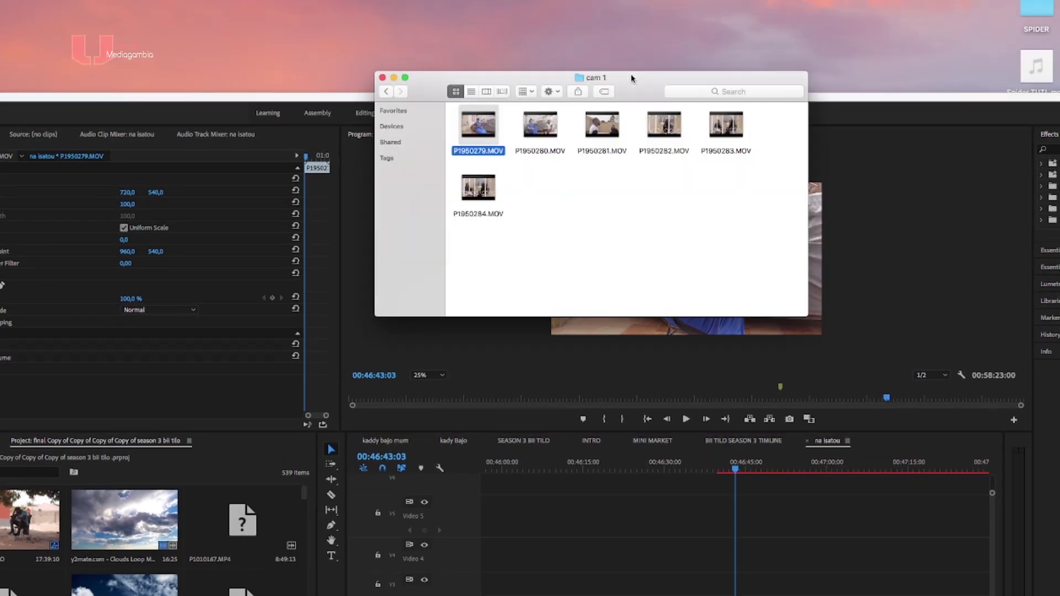
{"action": "left_click", "coordinate": [386, 92]}
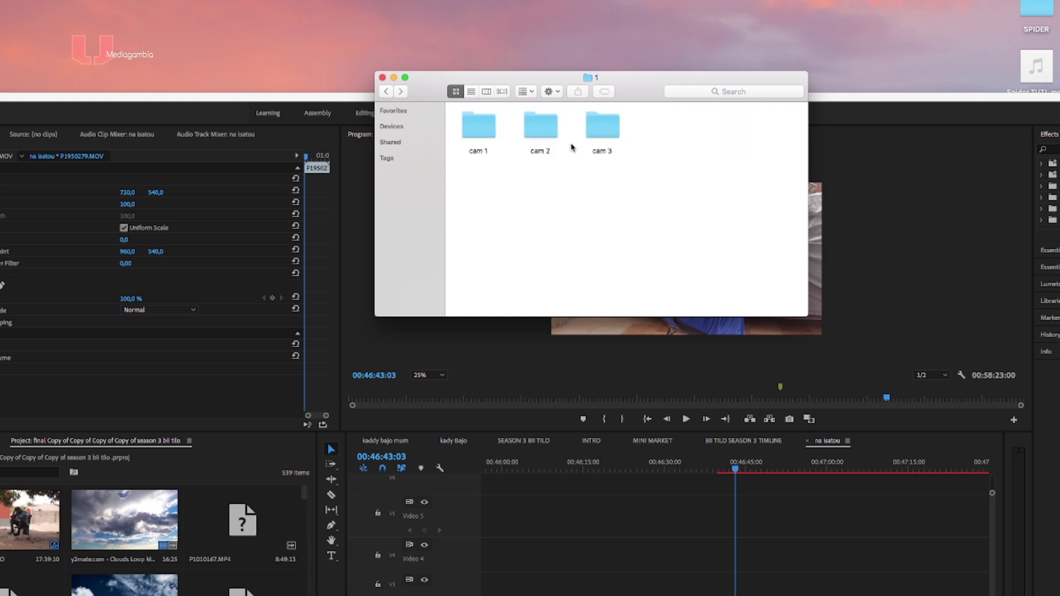
{"action": "double_click", "coordinate": [551, 128]}
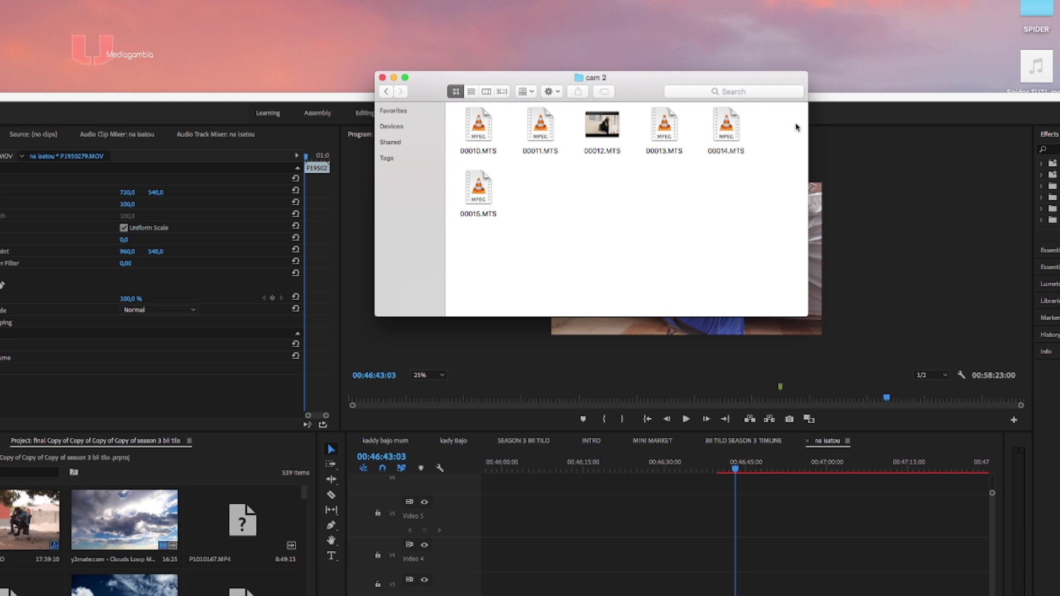
Import 00010.MTS from the cam 2 folder into the project.
{"action": "left_click", "coordinate": [878, 108]}
{"action": "left_click_drag", "start_coordinate": [887, 101], "coordinate": [964, 47]}
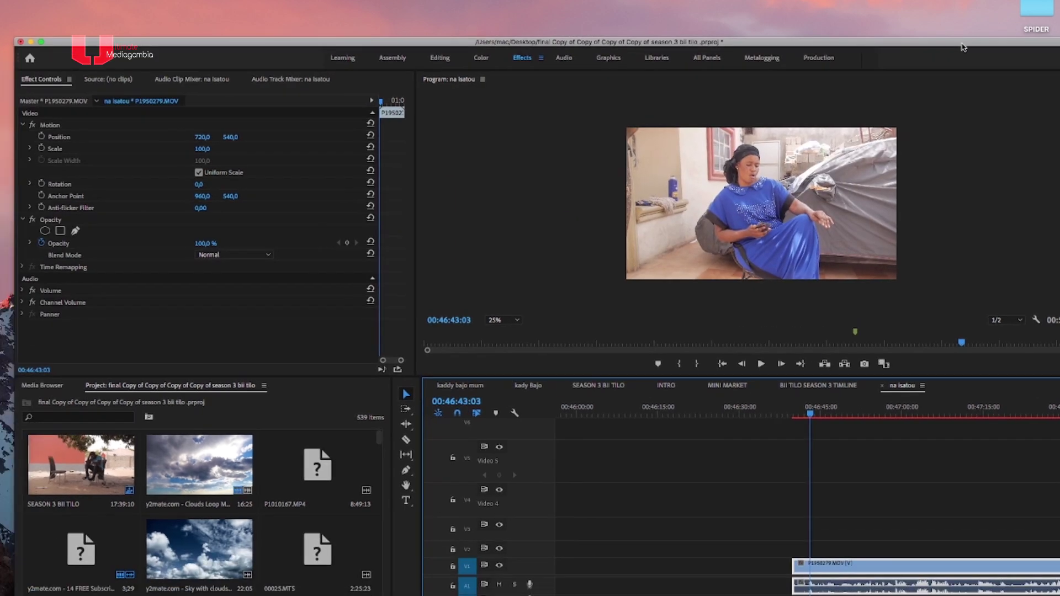
{"action": "left_click_drag", "start_coordinate": [882, 46], "coordinate": [888, 85]}
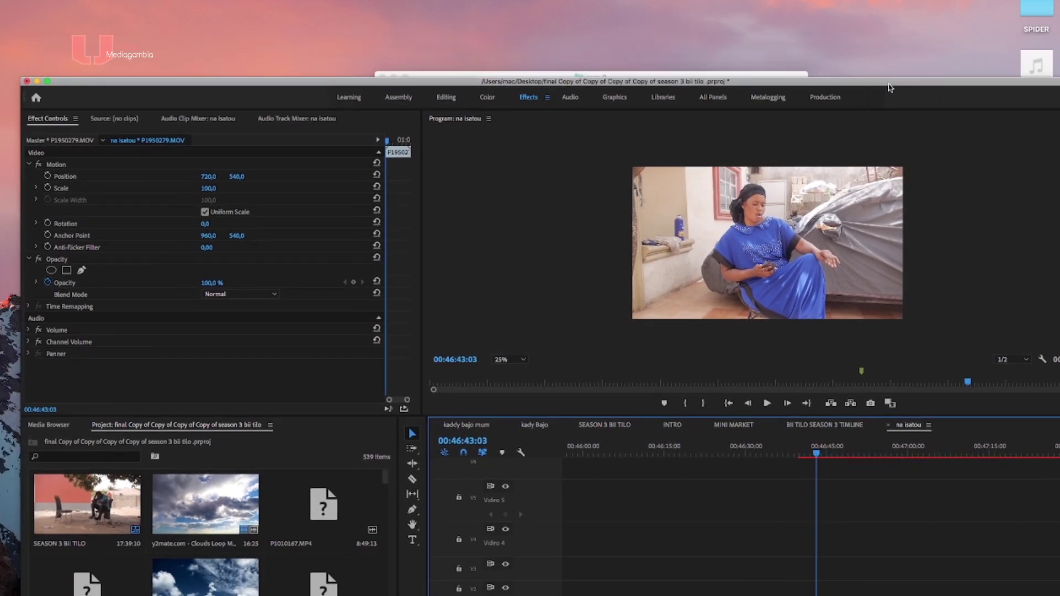
{"action": "left_click", "coordinate": [792, 77]}
{"action": "left_click_drag", "start_coordinate": [792, 77], "coordinate": [818, 51]}
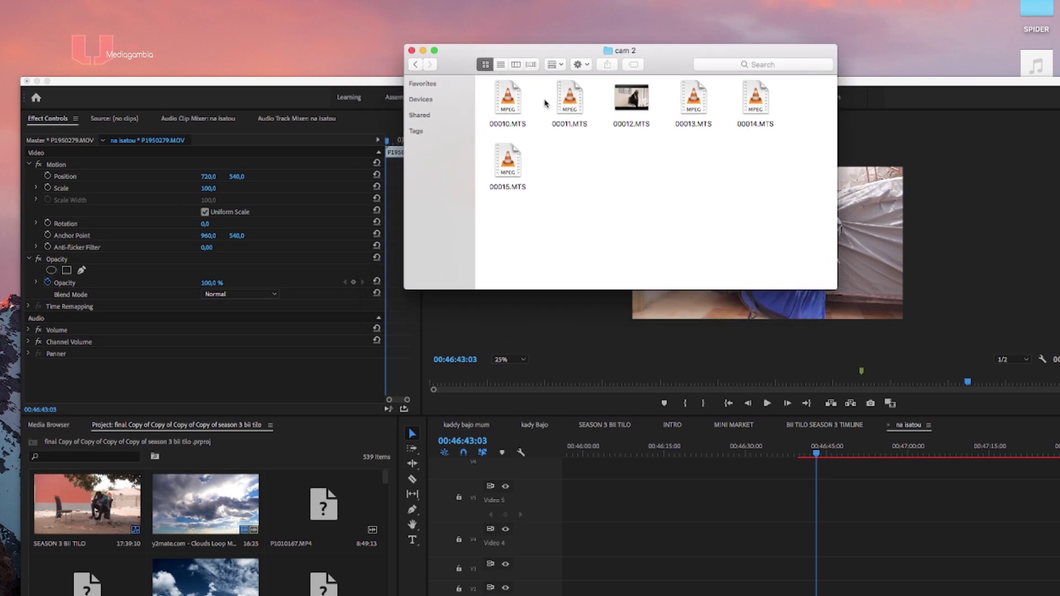
{"action": "left_click", "coordinate": [516, 100]}
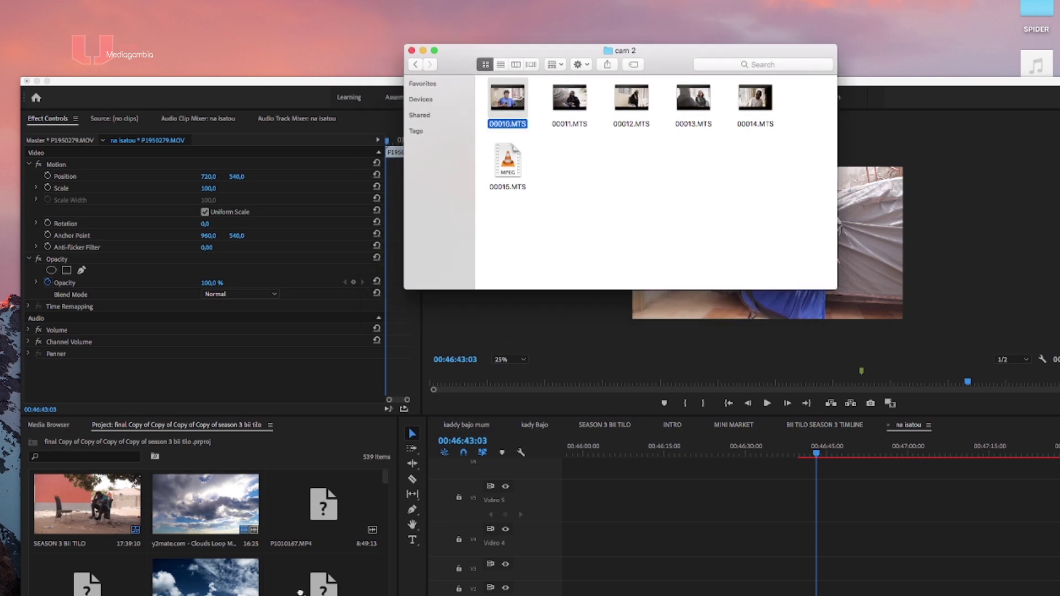
{"action": "left_click_drag", "start_coordinate": [301, 592], "coordinate": [301, 592]}
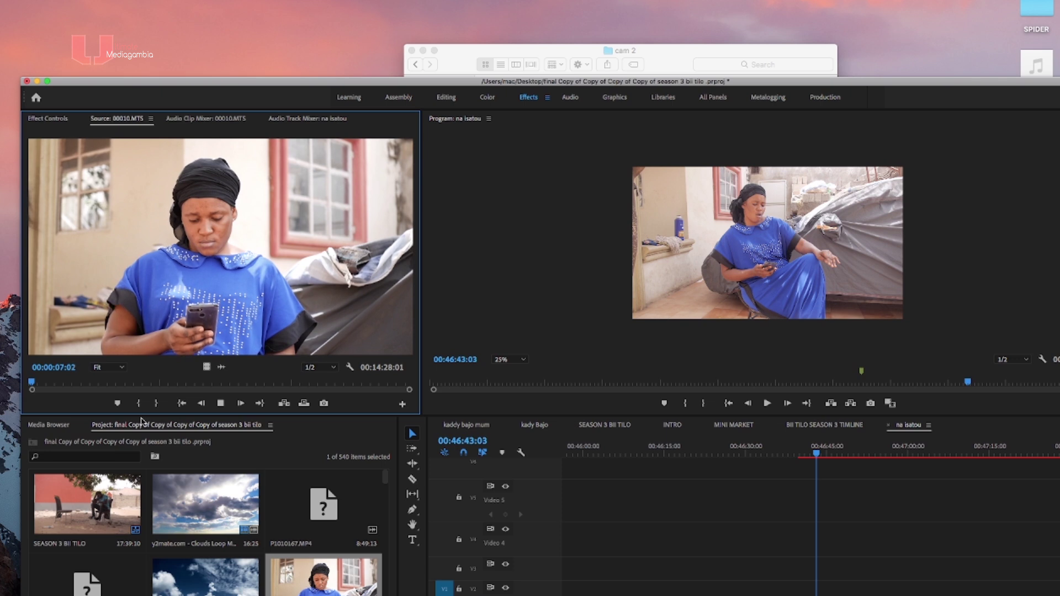
Mark an In point near the beginning of 00010.MTS in the Source monitor and stop its playback at 00:00:12:17.
{"action": "left_click", "coordinate": [141, 405]}
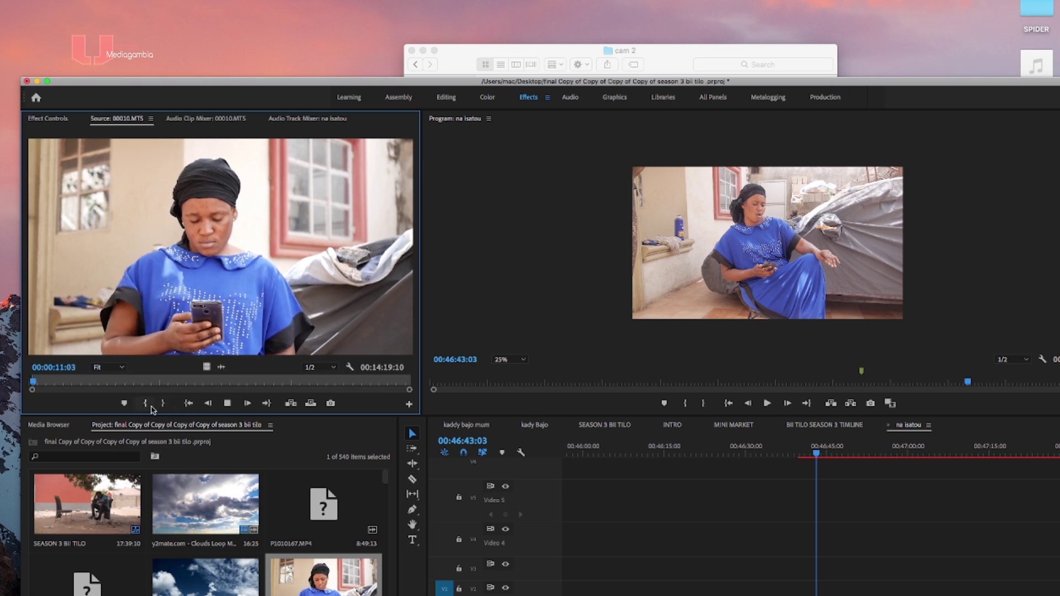
{"action": "key", "text": "space"}
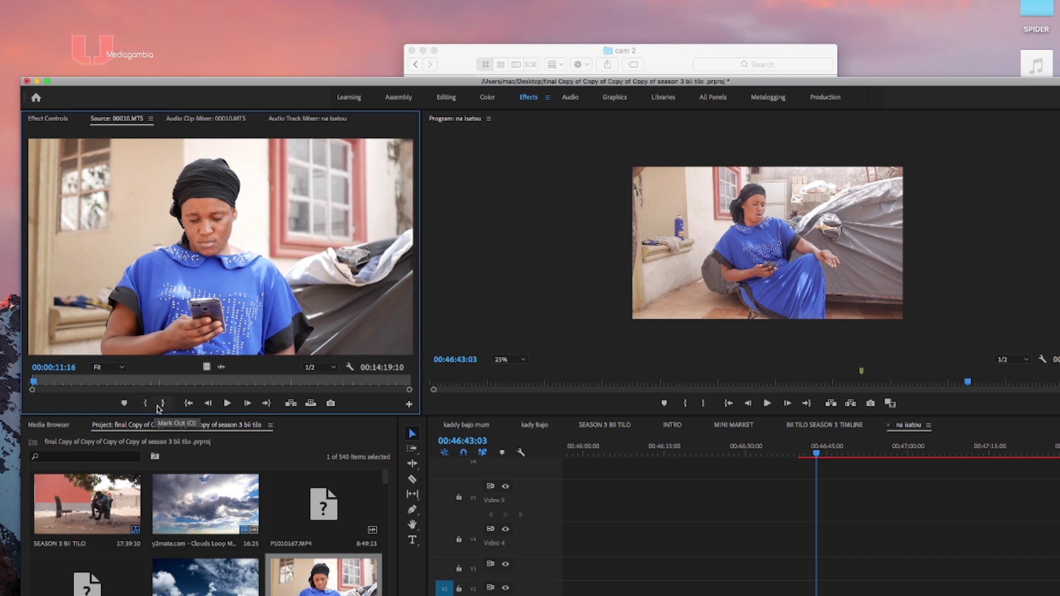
{"action": "key", "text": "space"}
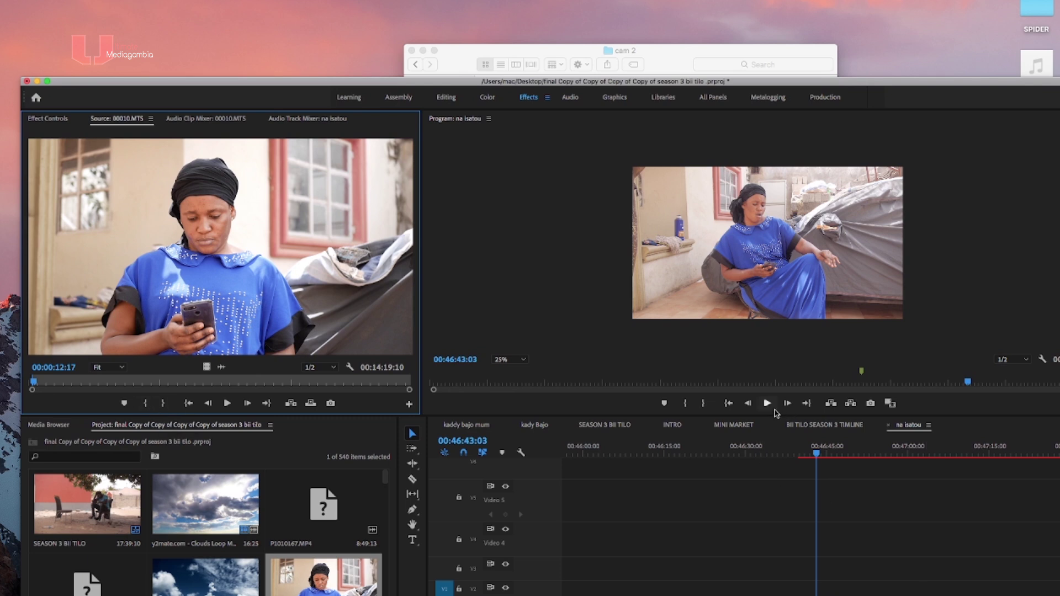
Play the na isatou sequence from the beginning of the P1950279.MOV clip and stop at 00:46:49:00.
{"action": "left_click_drag", "start_coordinate": [816, 452], "coordinate": [807, 452]}
{"action": "left_click", "coordinate": [768, 404]}
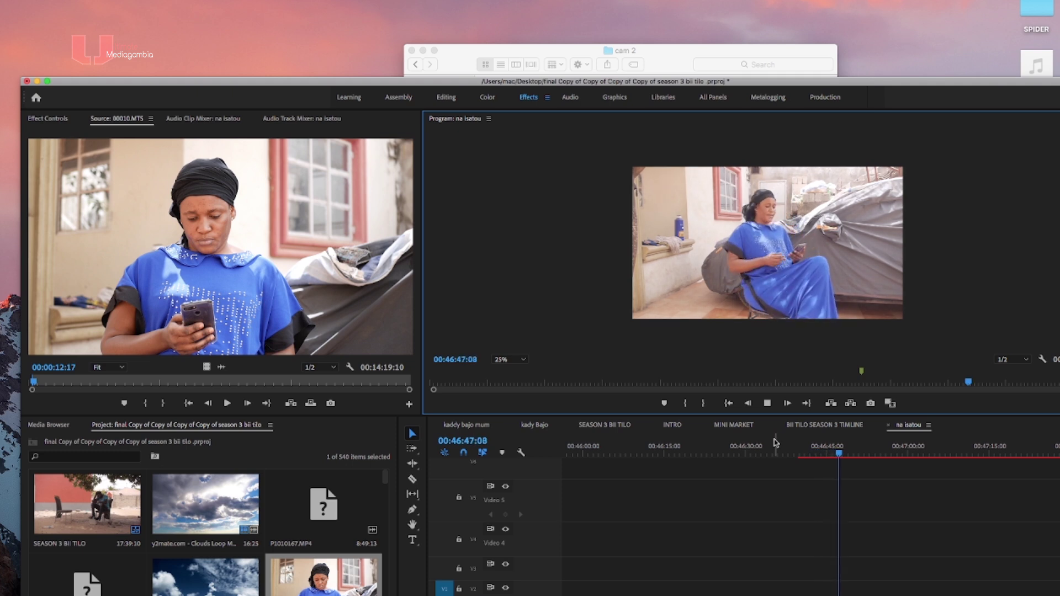
{"action": "key", "text": "space"}
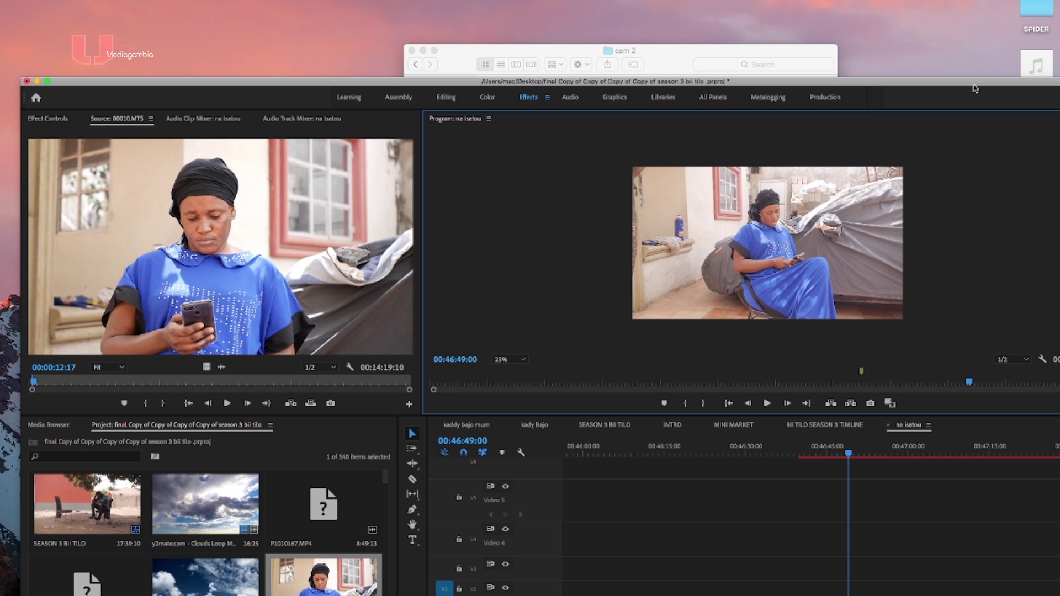
Apply the DeNoiser audio effect to the P1950279.MOV clip, accepting its replacement with the newer DeNoise version.
{"action": "left_click_drag", "start_coordinate": [974, 83], "coordinate": [958, 57]}
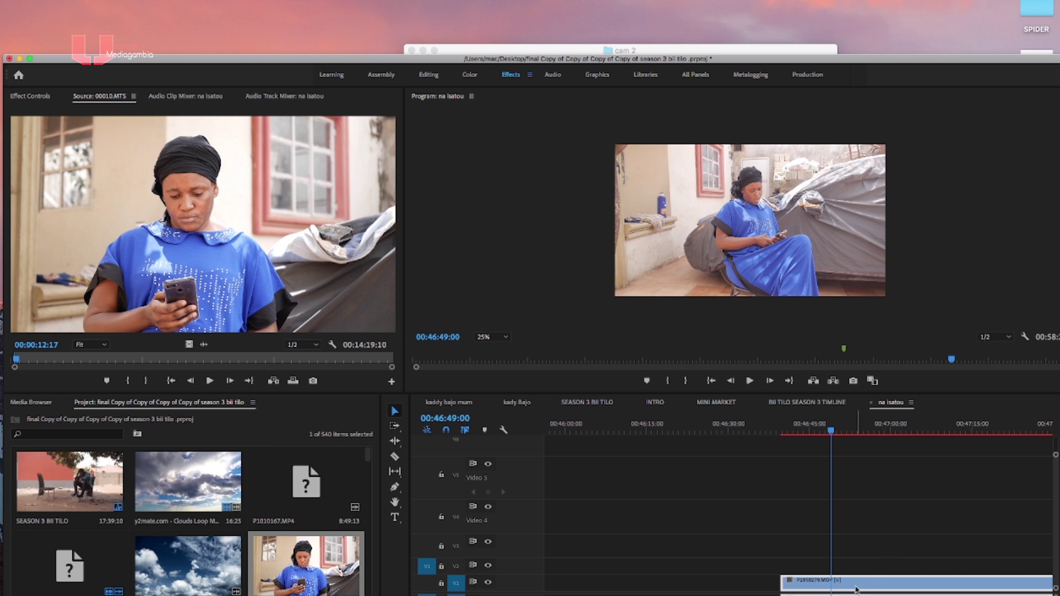
{"action": "key", "text": "minus"}
{"action": "key", "text": "minus"}
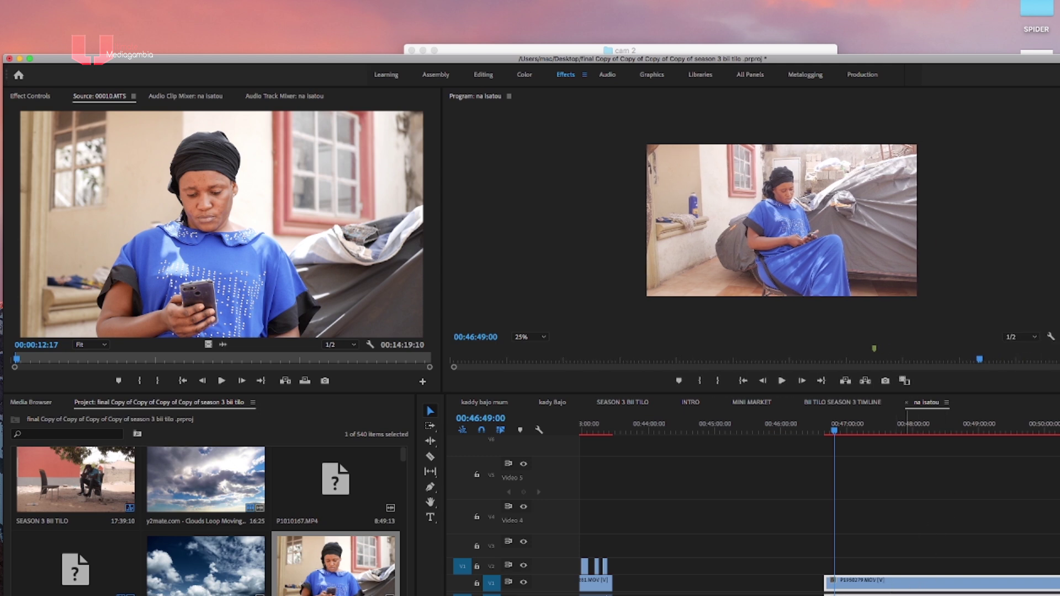
{"action": "left_click", "coordinate": [928, 516]}
{"action": "key", "text": "minus"}
{"action": "key", "text": "minus"}
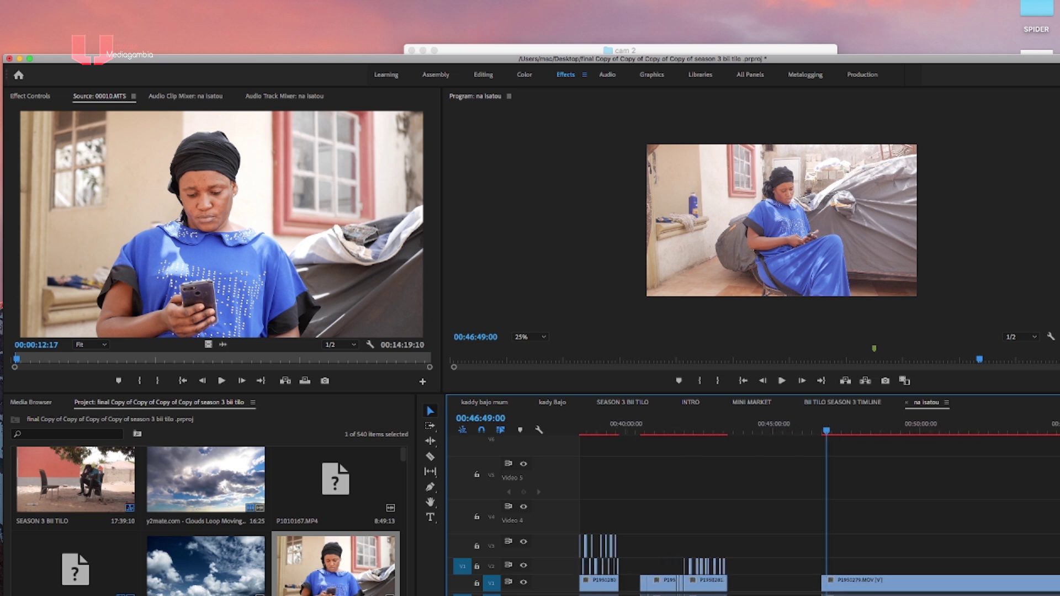
{"action": "key", "text": "equal"}
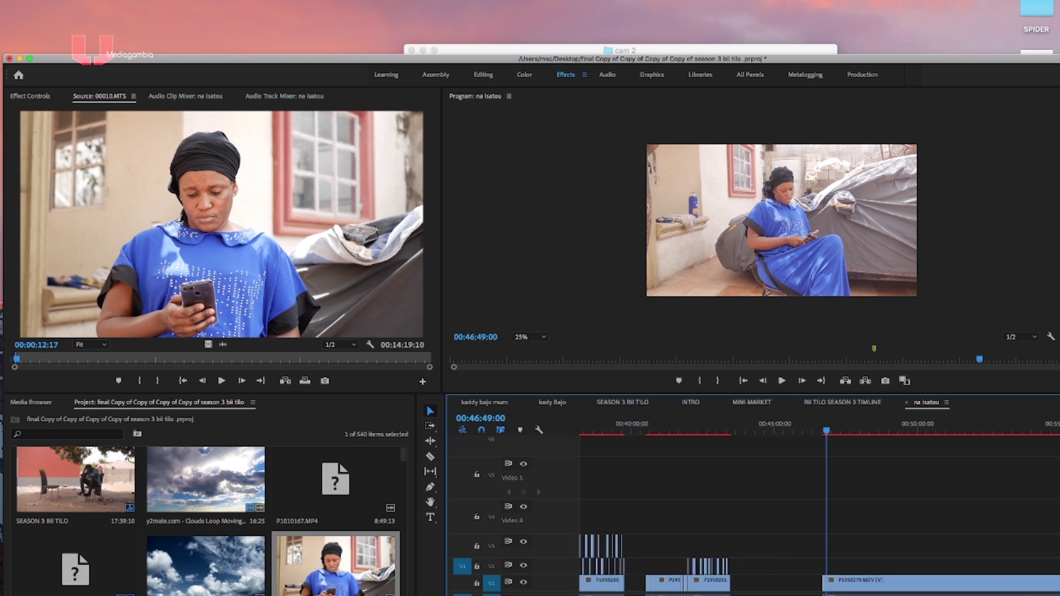
{"action": "left_click_drag", "start_coordinate": [1059, 594], "coordinate": [888, 595]}
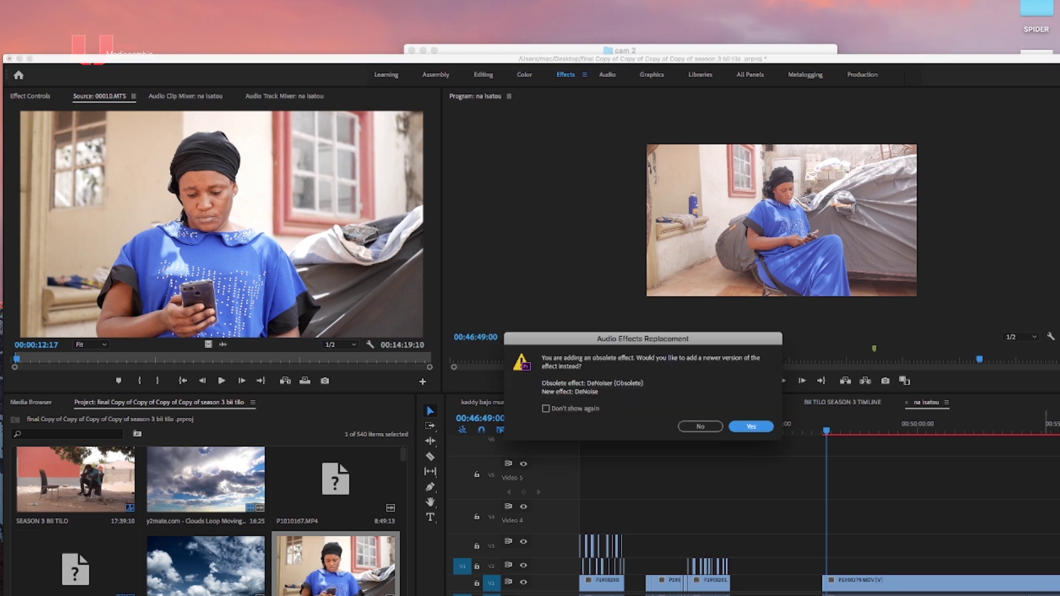
{"action": "left_click", "coordinate": [751, 426]}
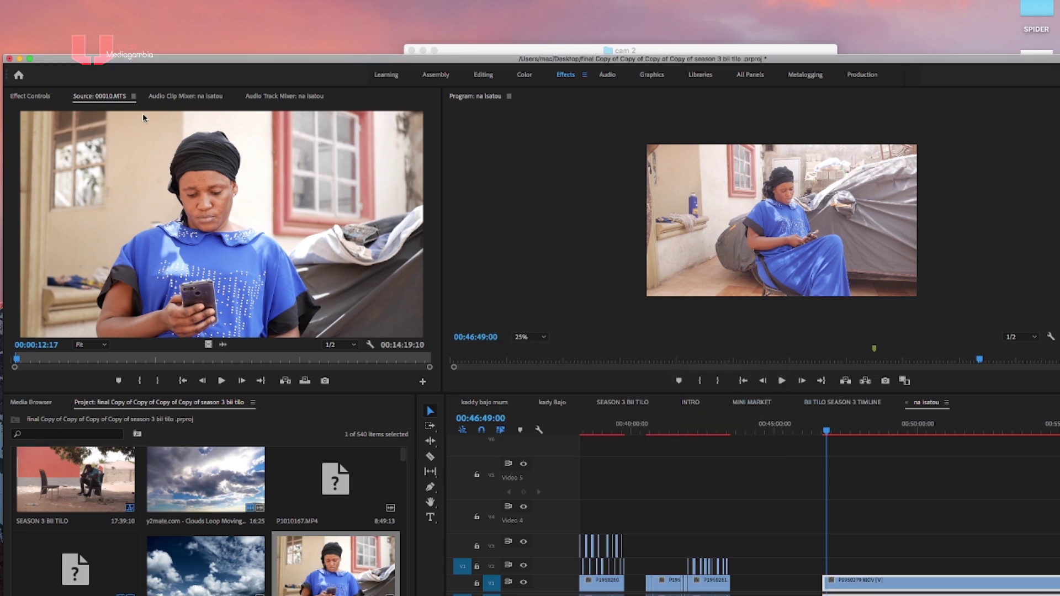
Set the clip's DeNoise amount to 21% in its custom setup, close the effect editor and deselect the clip.
{"action": "left_click", "coordinate": [32, 96]}
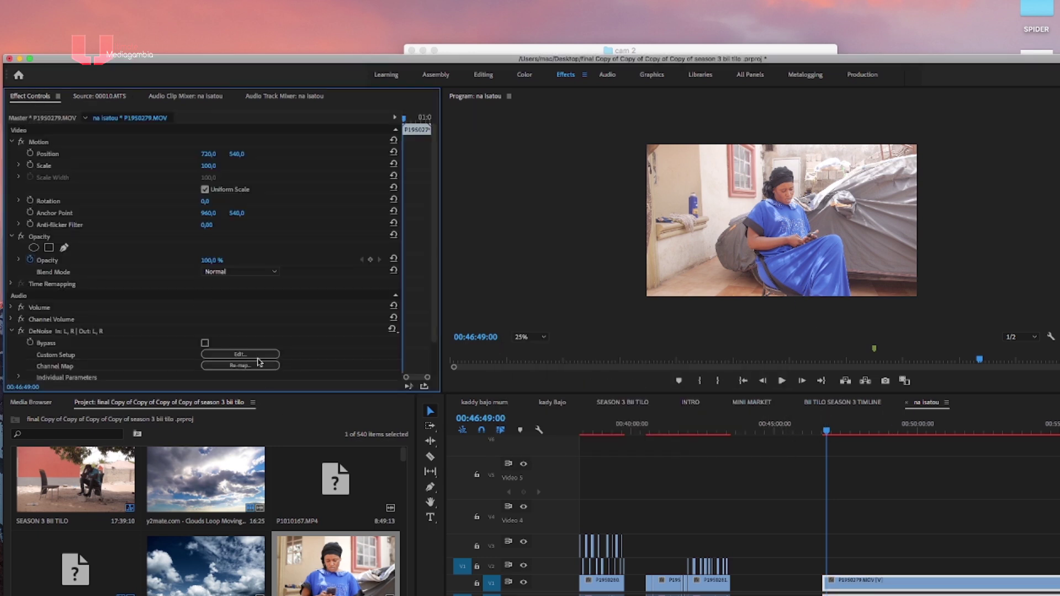
{"action": "left_click_drag", "start_coordinate": [621, 477], "coordinate": [596, 478]}
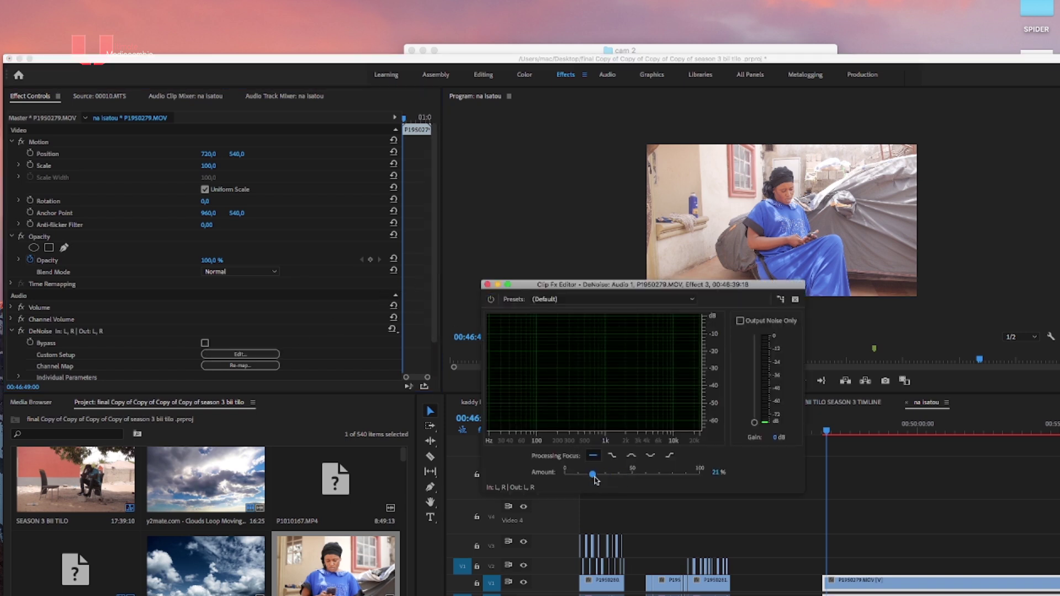
{"action": "left_click", "coordinate": [487, 286]}
{"action": "key", "text": "super+shift+a"}
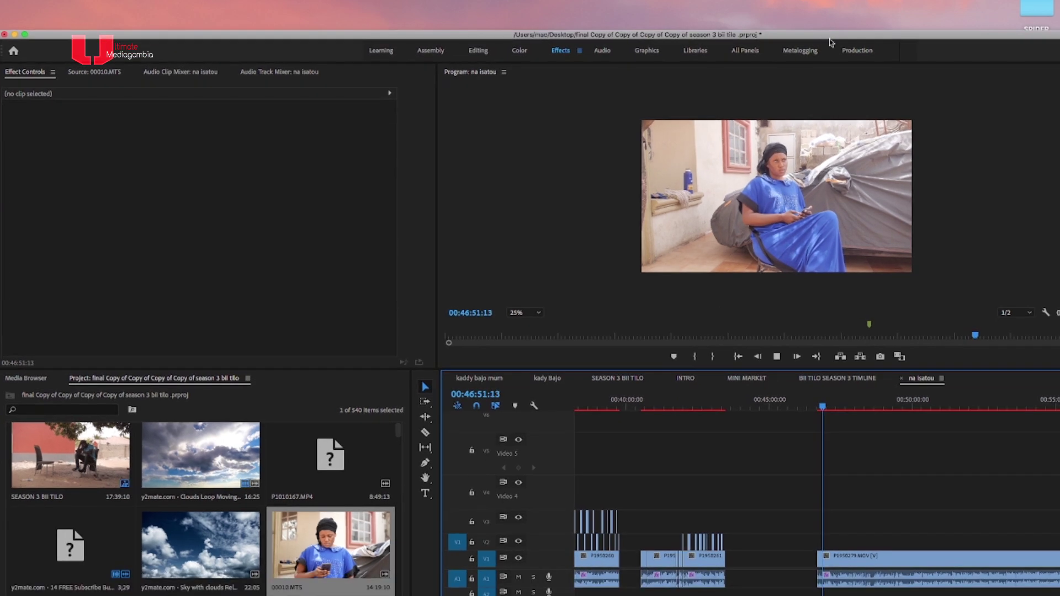
Play the P1950279.MOV clip to listen to its denoised audio, stop at 00:46:57:17 and select the clip.
{"action": "key", "text": "minus"}
{"action": "key", "text": "equal"}
{"action": "key", "text": "equal"}
{"action": "key", "text": "space"}
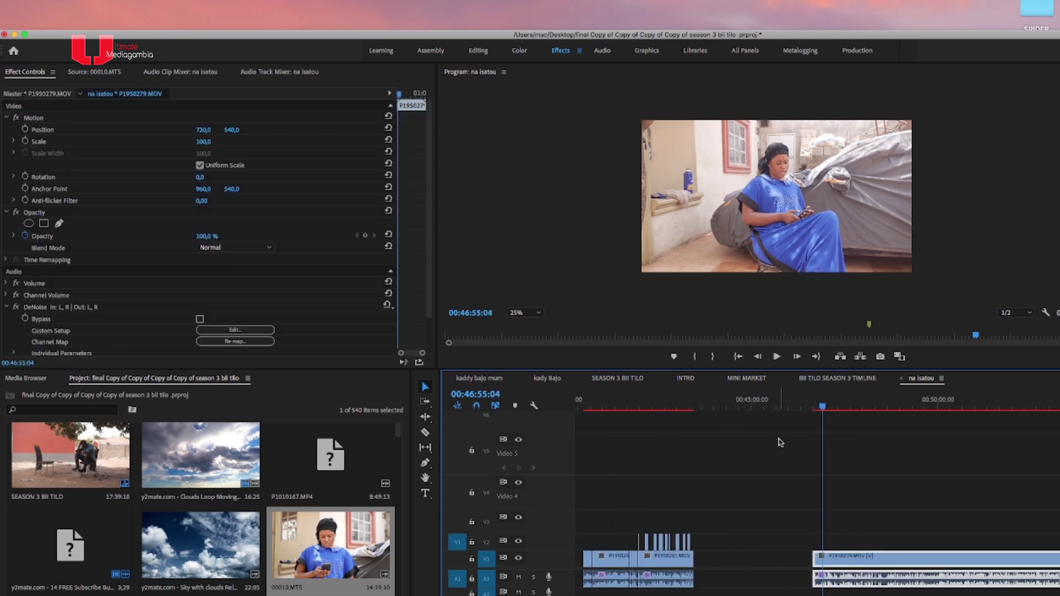
{"action": "left_click", "coordinate": [819, 428]}
{"action": "key", "text": "space"}
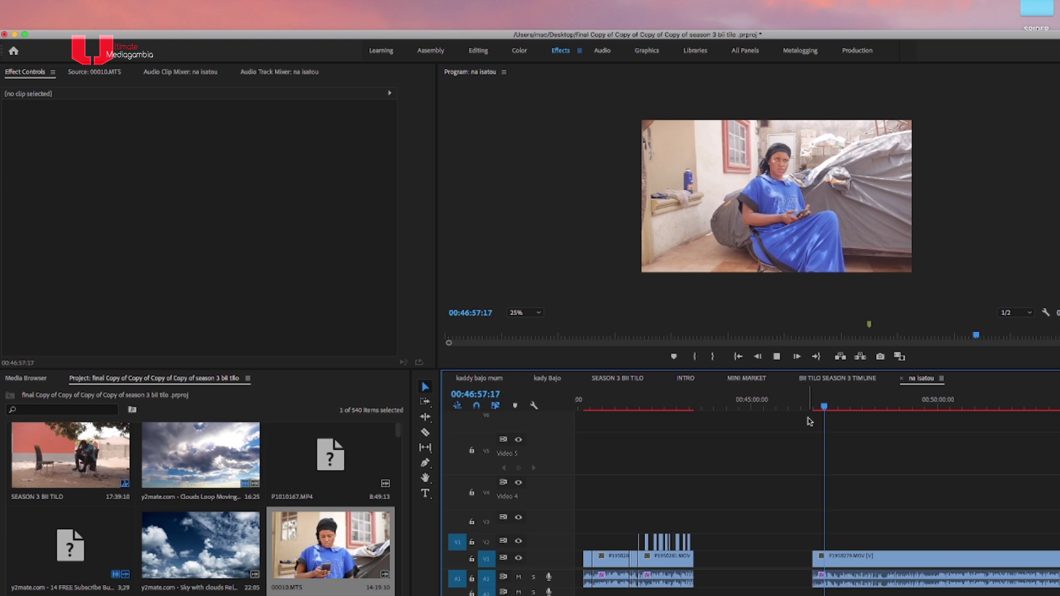
{"action": "key", "text": "space"}
{"action": "key", "text": "d"}
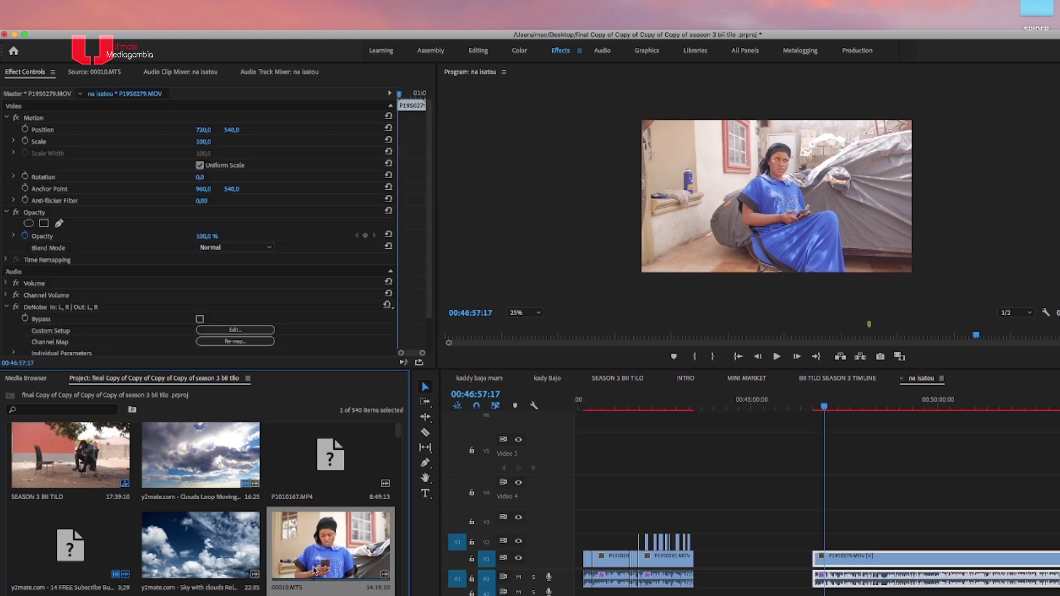
Play 00010.MTS in the Source monitor from its start and mark its In point at about 00:00:25, where the woman gestures.
{"action": "double_click", "coordinate": [282, 523]}
{"action": "left_click", "coordinate": [9, 335]}
{"action": "key", "text": "space"}
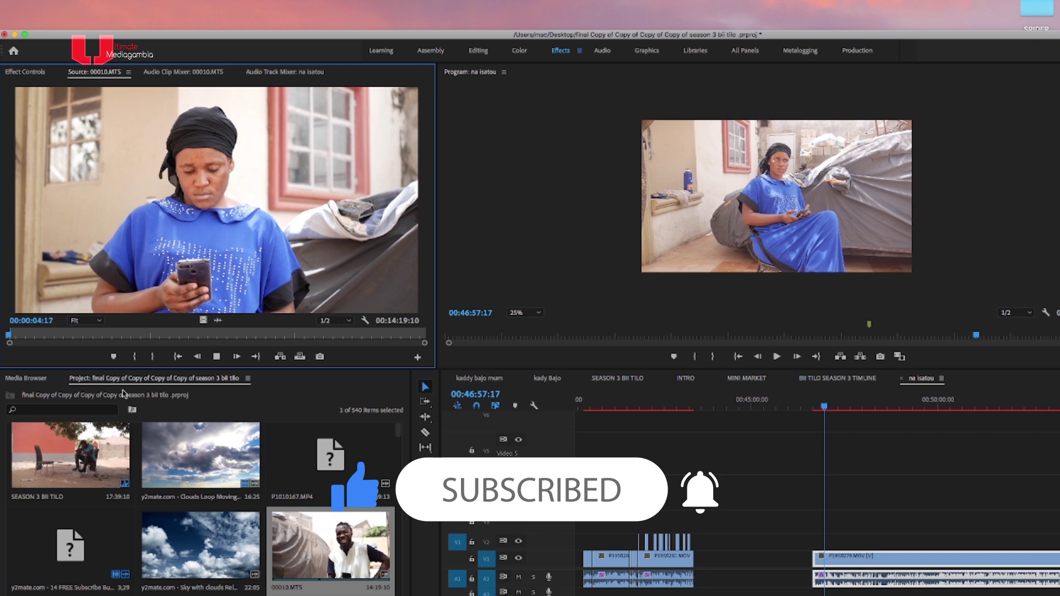
{"action": "left_click", "coordinate": [141, 358]}
{"action": "left_click", "coordinate": [141, 358]}
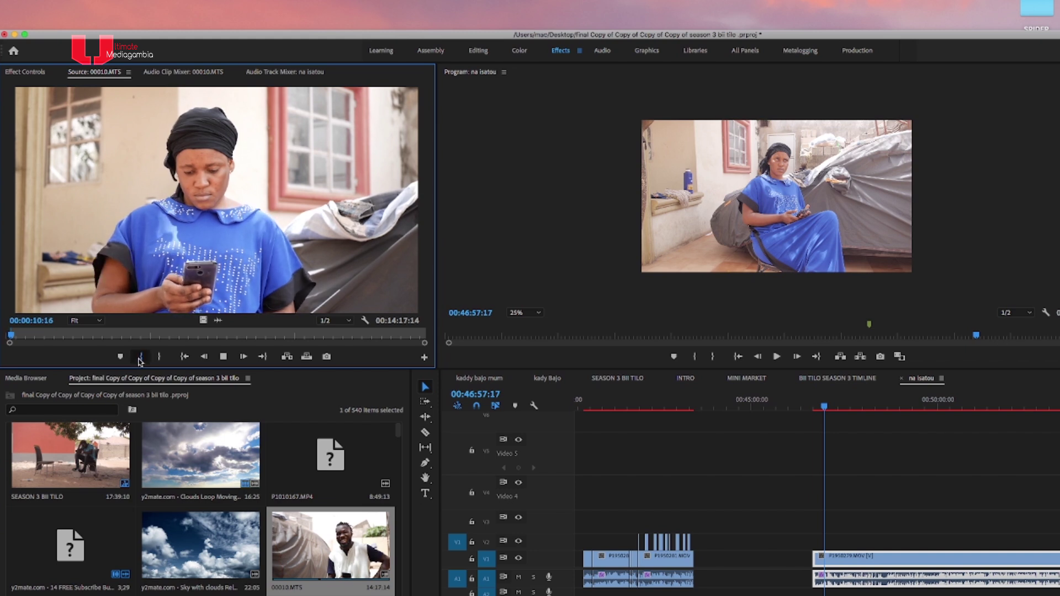
{"action": "left_click", "coordinate": [140, 358]}
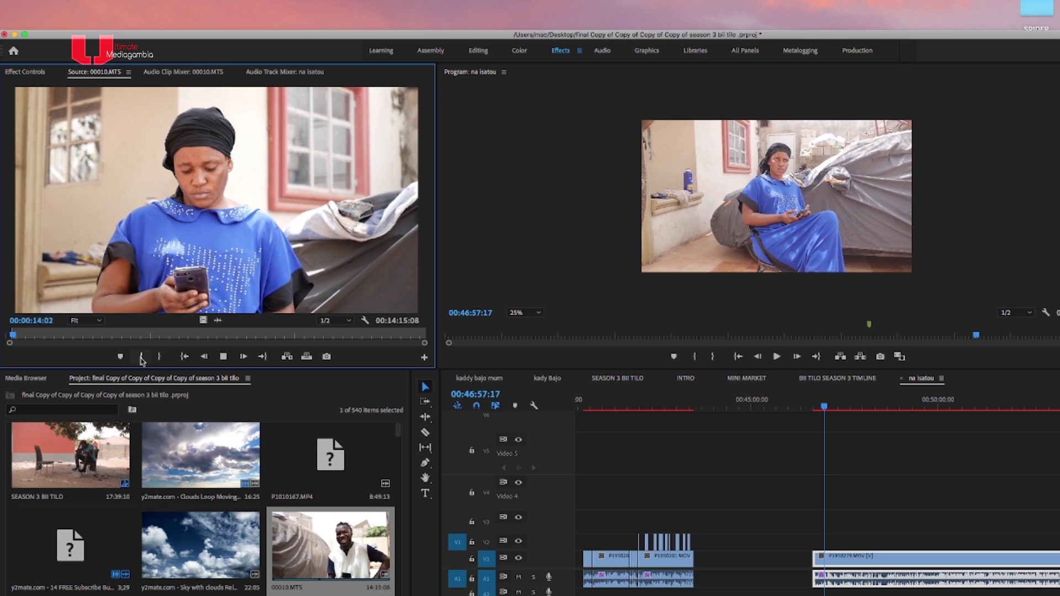
{"action": "left_click", "coordinate": [142, 359]}
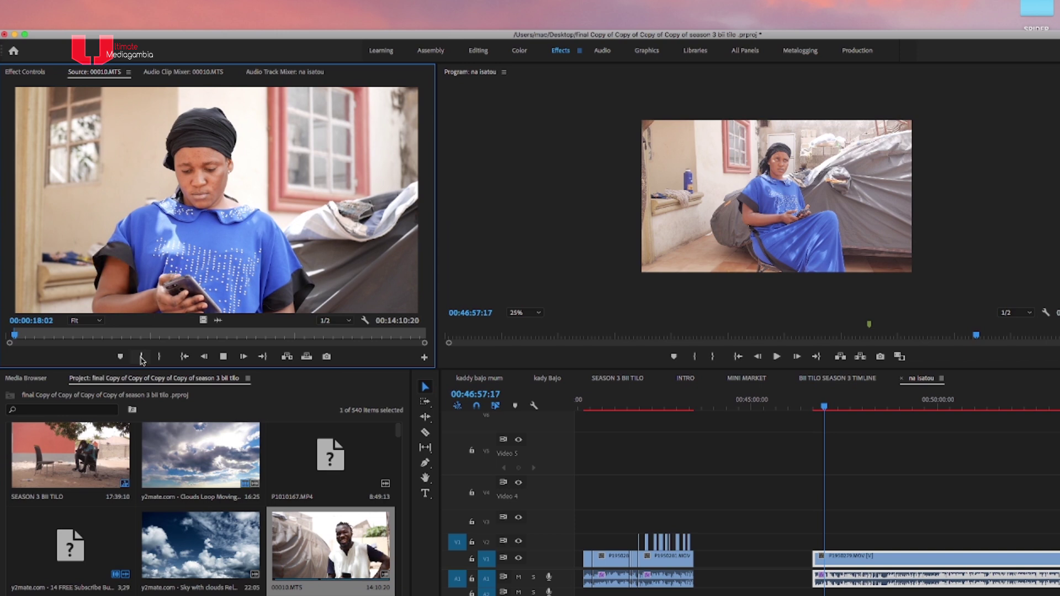
{"action": "left_click", "coordinate": [142, 359]}
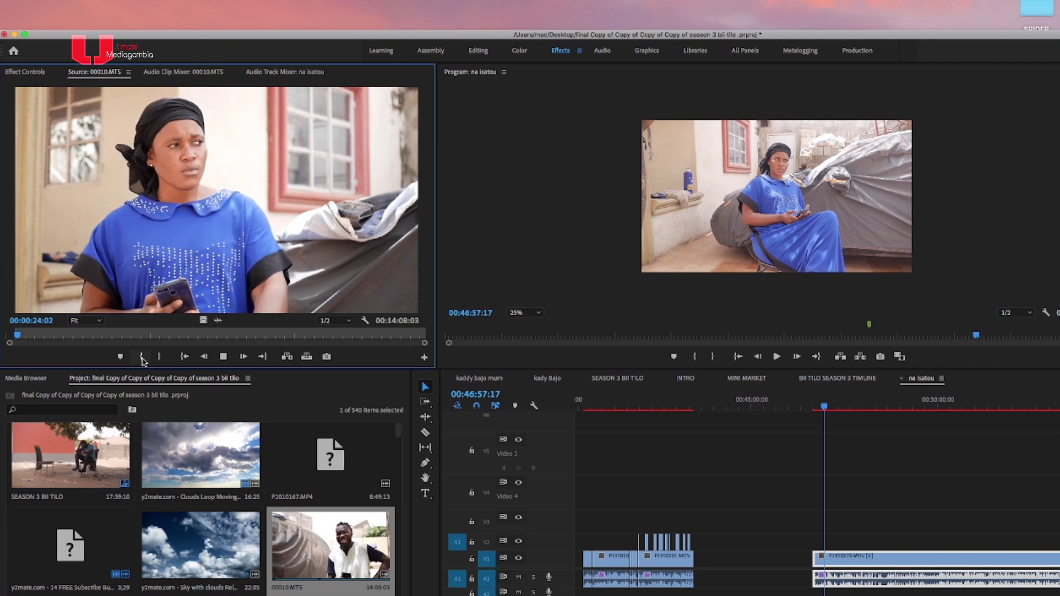
{"action": "left_click", "coordinate": [142, 359]}
{"action": "left_click", "coordinate": [142, 359]}
{"action": "left_click", "coordinate": [142, 359]}
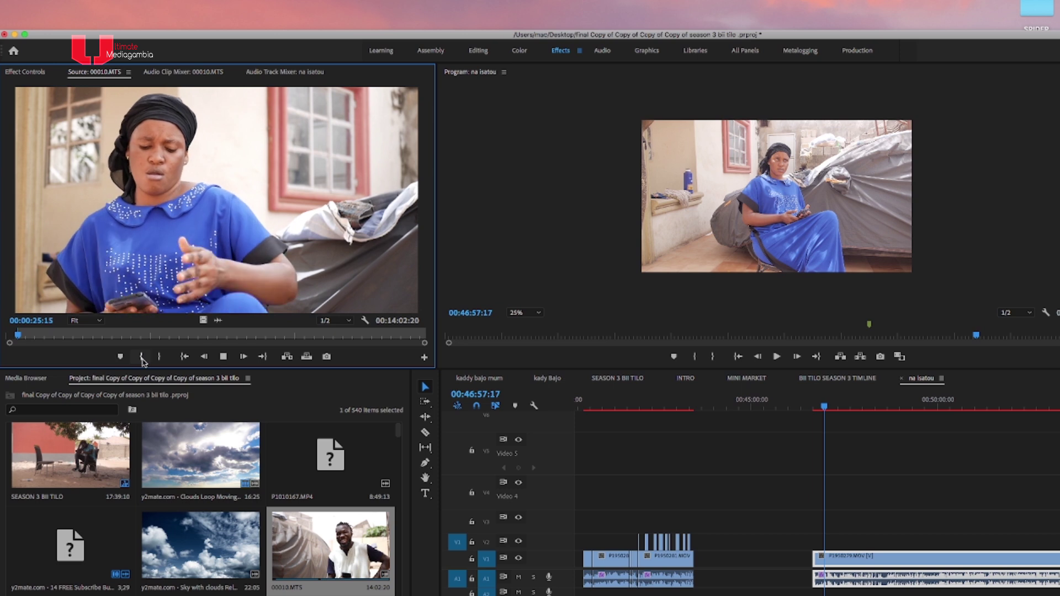
{"action": "left_click", "coordinate": [180, 357]}
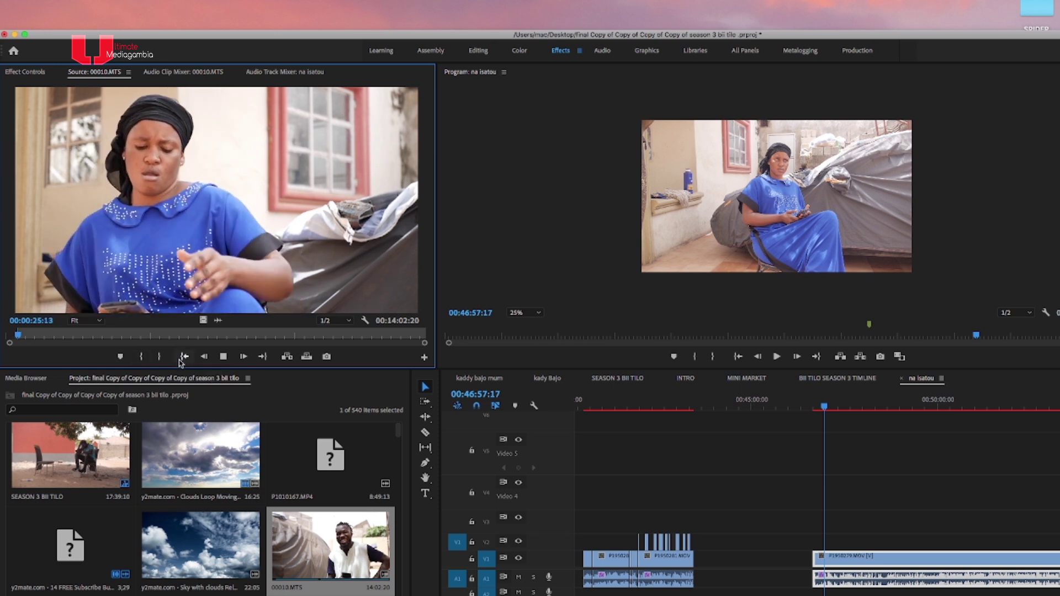
Place only the video of 00010.MTS on V2 above the P1950279.MOV clip, starting at the matching gesture at 00:46:42:20.
{"action": "key", "text": "="}
{"action": "key", "text": "="}
{"action": "key", "text": "="}
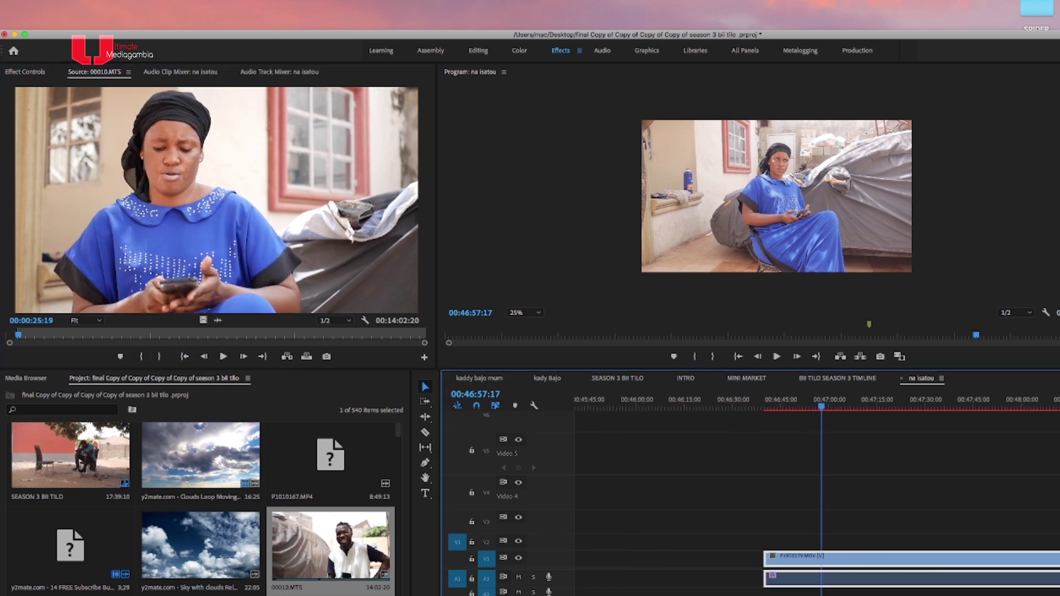
{"action": "left_click", "coordinate": [758, 406]}
{"action": "left_click_drag", "start_coordinate": [759, 407], "coordinate": [721, 409]}
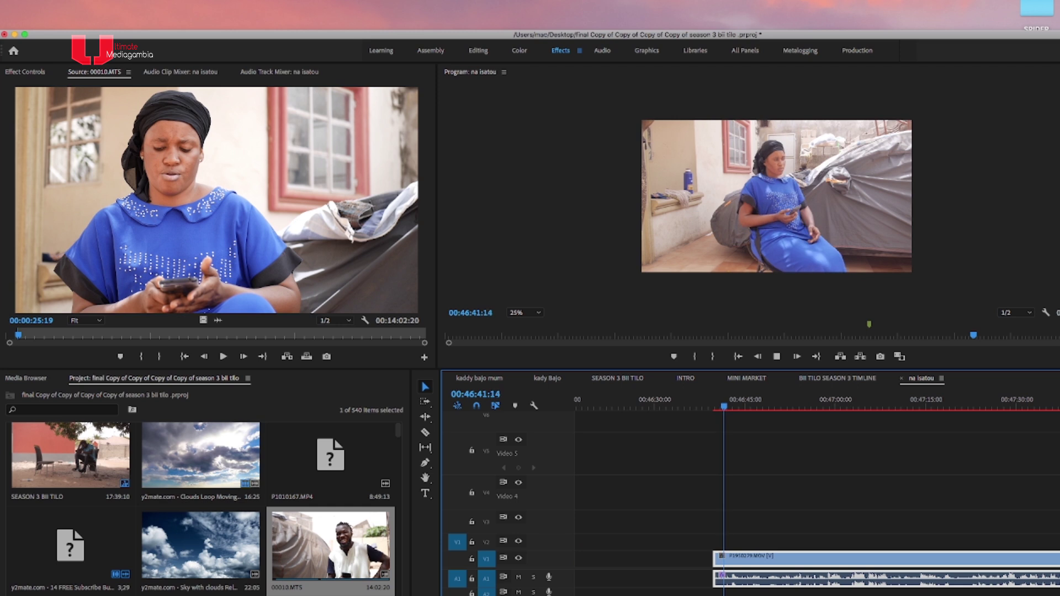
{"action": "key", "text": "space"}
{"action": "key", "text": "equal"}
{"action": "key", "text": "equal"}
{"action": "key", "text": "equal"}
{"action": "key", "text": "equal"}
{"action": "key", "text": "equal"}
{"action": "left_click", "coordinate": [766, 407]}
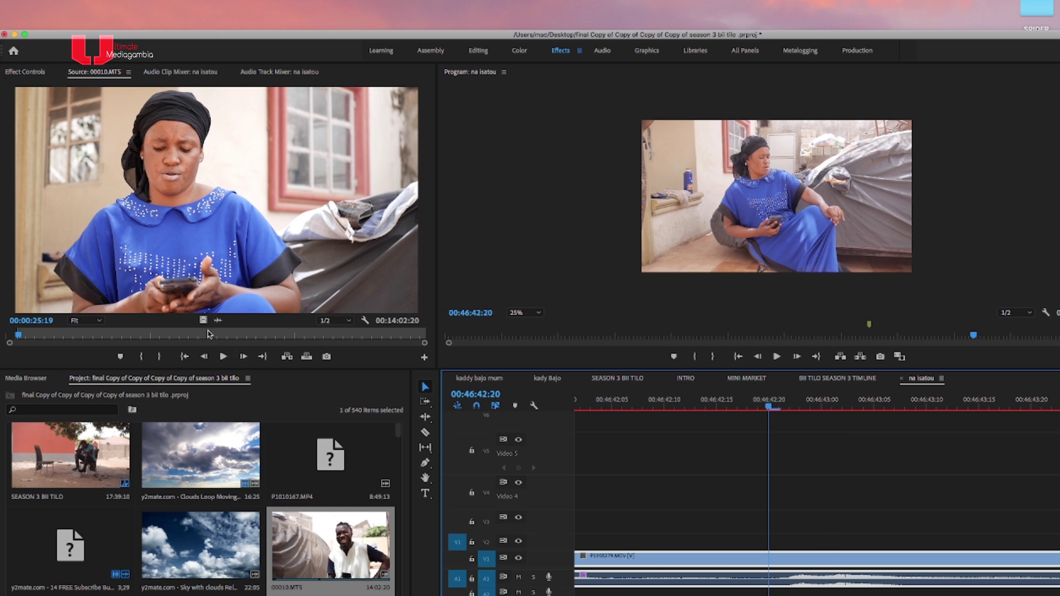
{"action": "left_click_drag", "start_coordinate": [204, 320], "coordinate": [773, 549]}
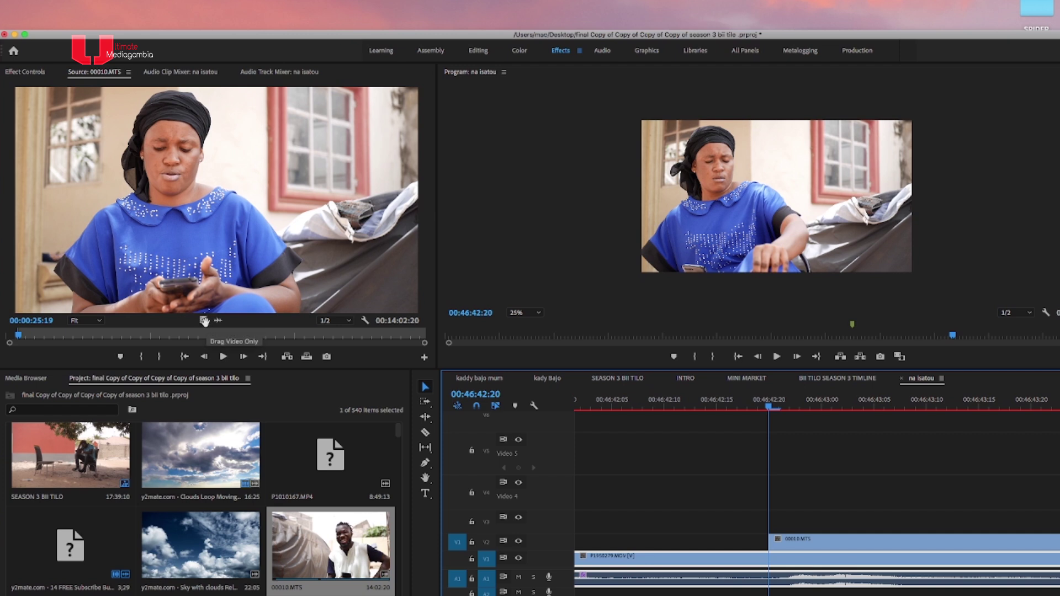
{"action": "left_click", "coordinate": [204, 321]}
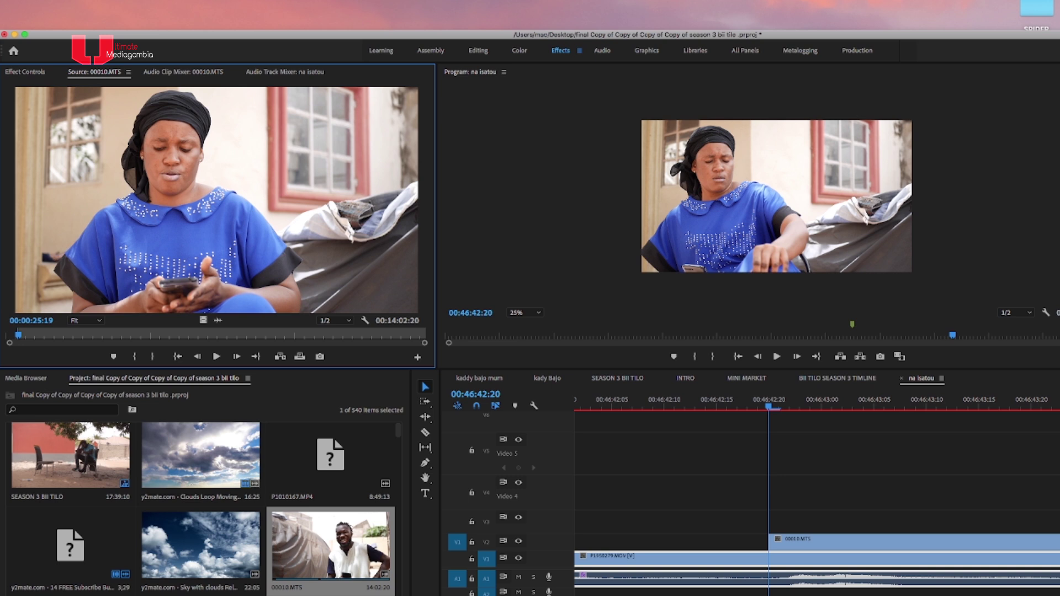
Play the sequence from 00:46:42:20 to check the 00010.MTS video against the P1950279.MOV audio, and stop at 00:46:47:23.
{"action": "key", "text": "minus"}
{"action": "key", "text": "minus"}
{"action": "key", "text": "minus"}
{"action": "key", "text": "minus"}
{"action": "key", "text": "minus"}
{"action": "key", "text": "equal"}
{"action": "key", "text": "equal"}
{"action": "key", "text": "equal"}
{"action": "key", "text": "equal"}
{"action": "key", "text": "equal"}
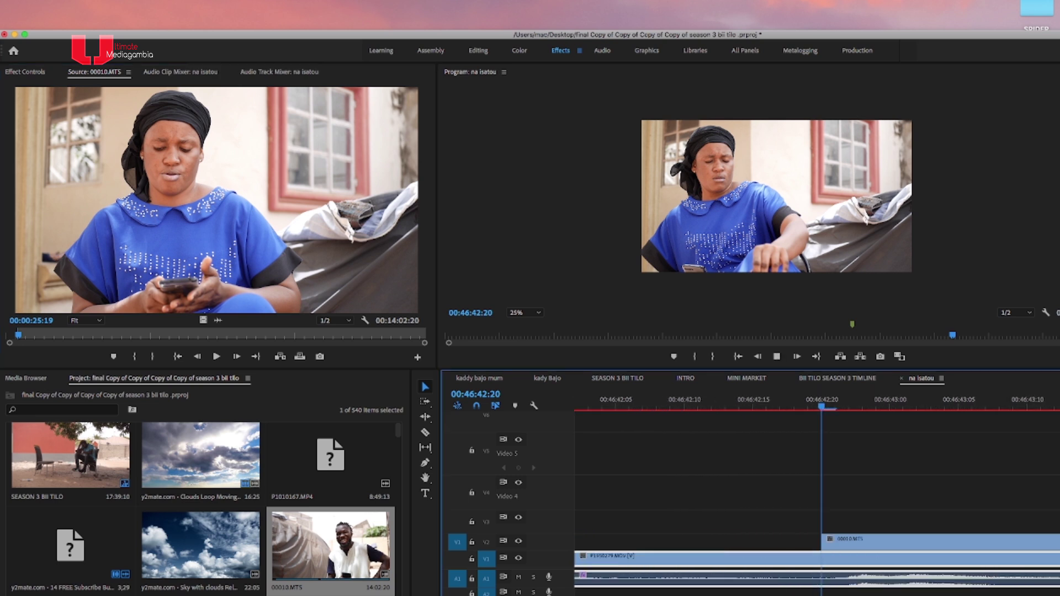
{"action": "key", "text": "minus"}
{"action": "key", "text": "minus"}
{"action": "key", "text": "minus"}
{"action": "key", "text": "minus"}
{"action": "key", "text": "minus"}
{"action": "key", "text": "minus"}
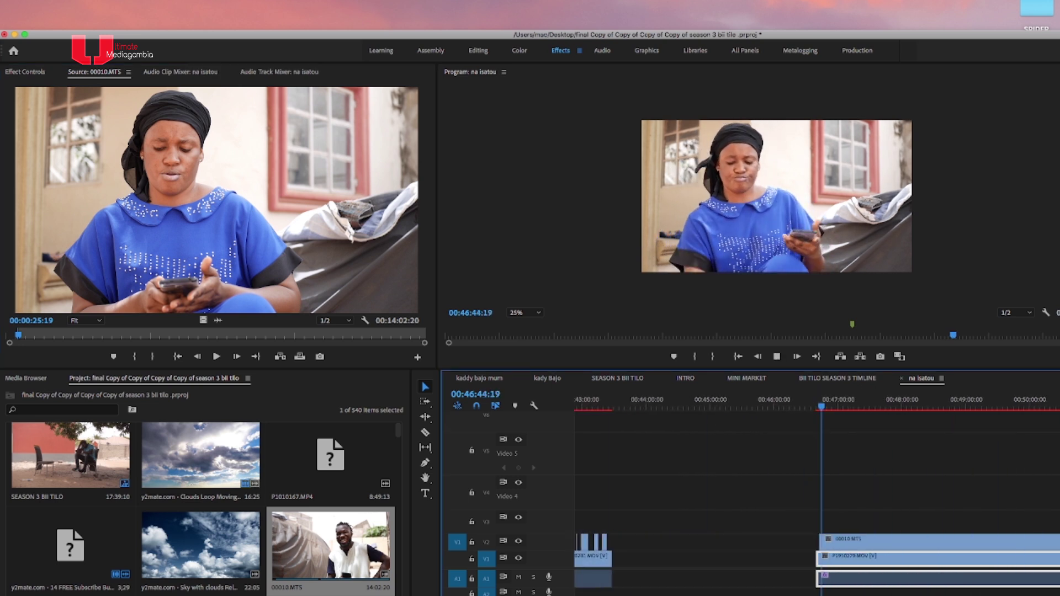
{"action": "key", "text": "minus"}
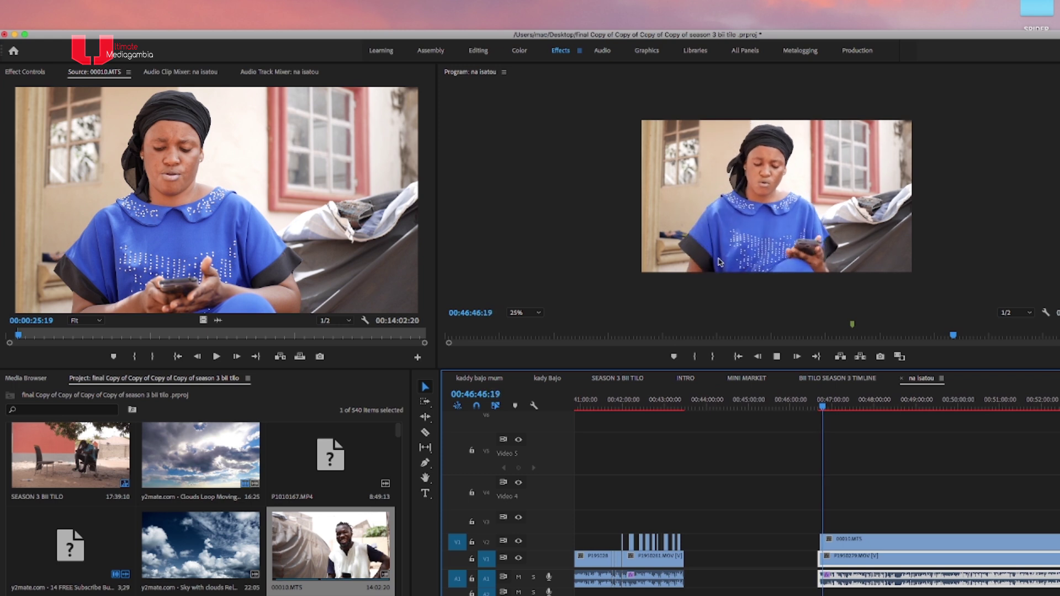
{"action": "key", "text": "space"}
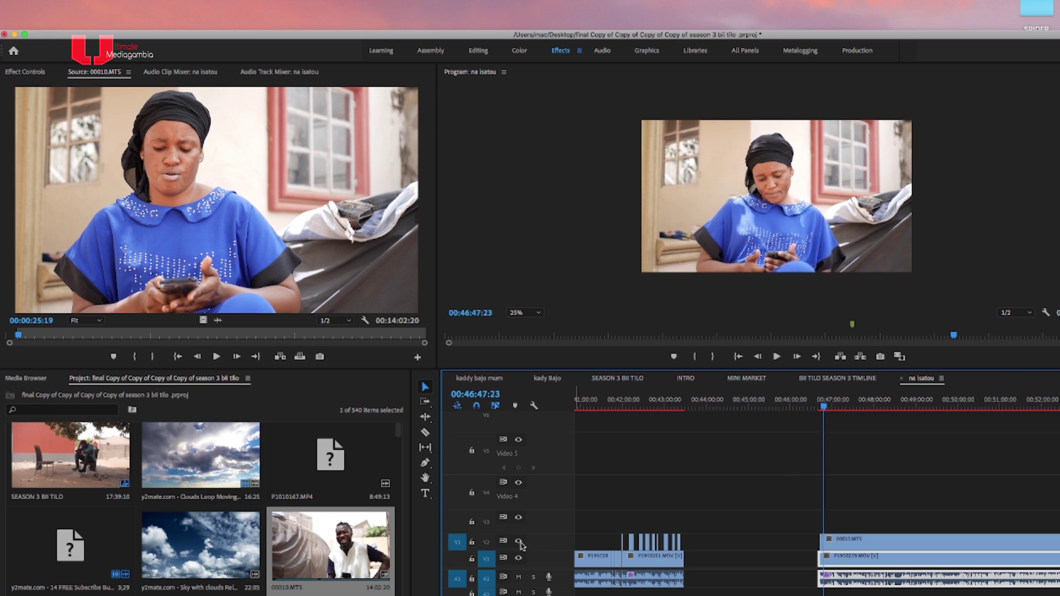
Hide V2 and resume playback to compare the P1950279.MOV shot beneath it, and show V2 again while playing.
{"action": "left_click", "coordinate": [520, 542]}
{"action": "key", "text": "space"}
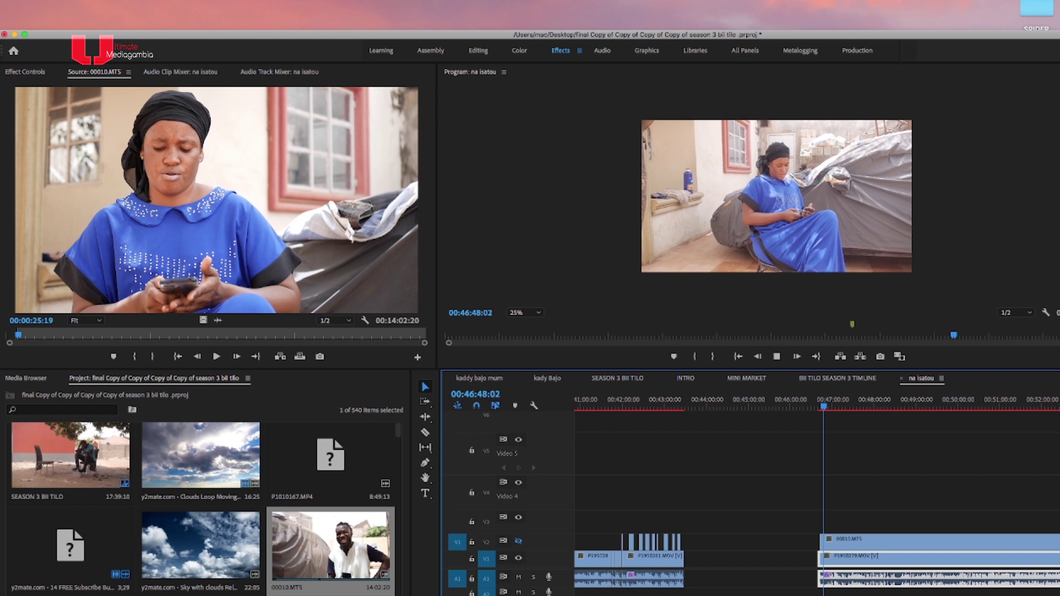
{"action": "left_click", "coordinate": [518, 541]}
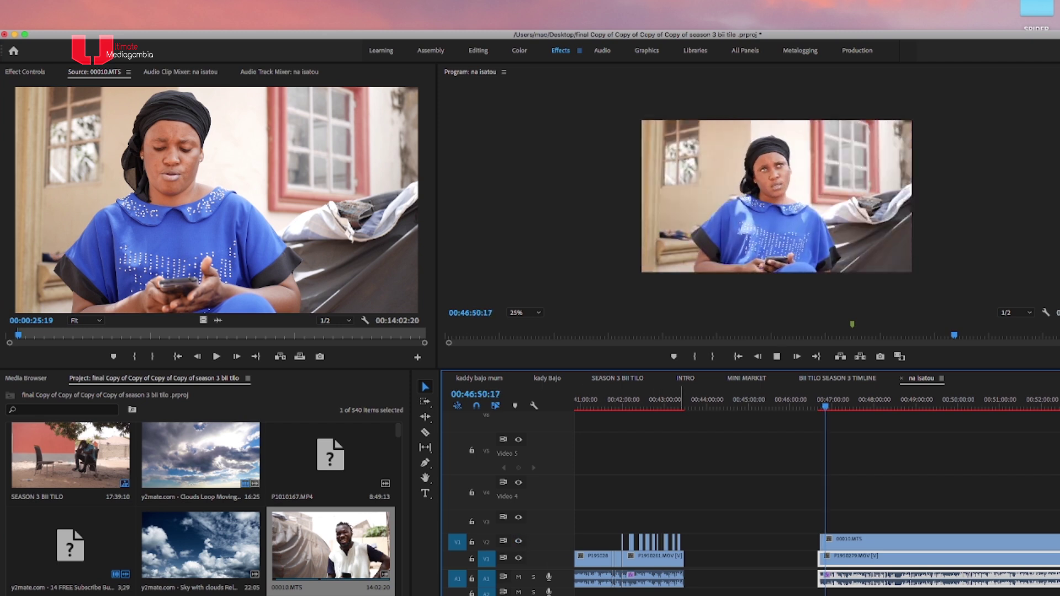
Stop playback, save the project, and trim the end of 00010.MTS on V2 to the end of the P1950279.MOV clip.
{"action": "key", "text": "space"}
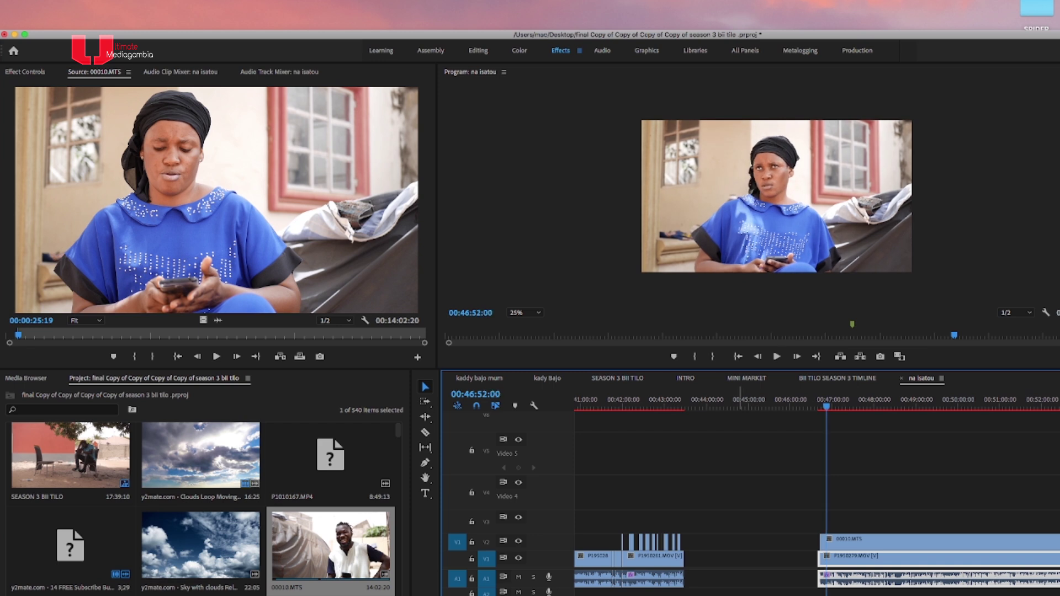
{"action": "key", "text": "super+s"}
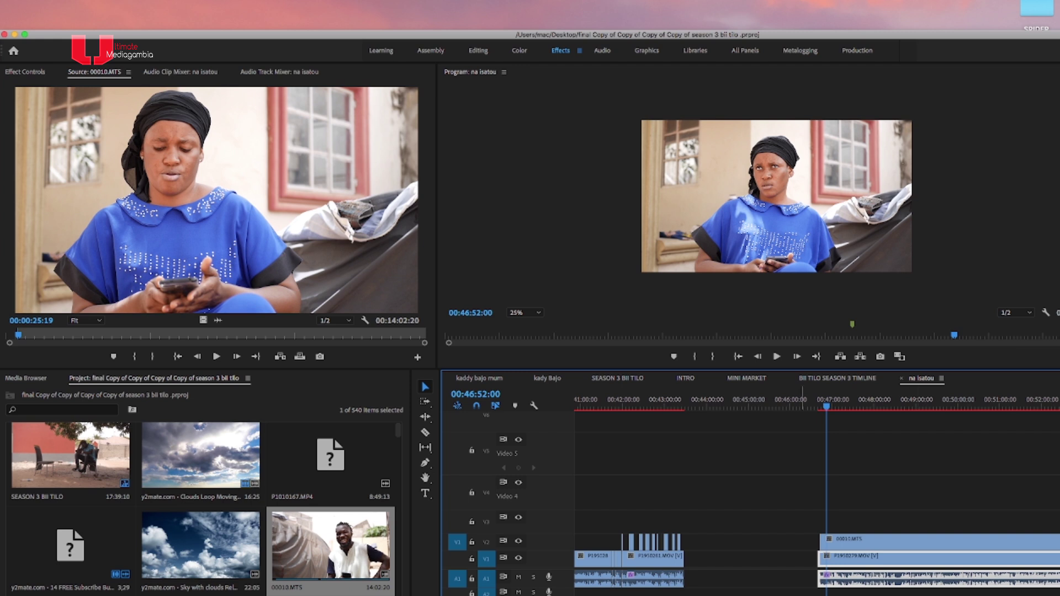
{"action": "key", "text": "minus"}
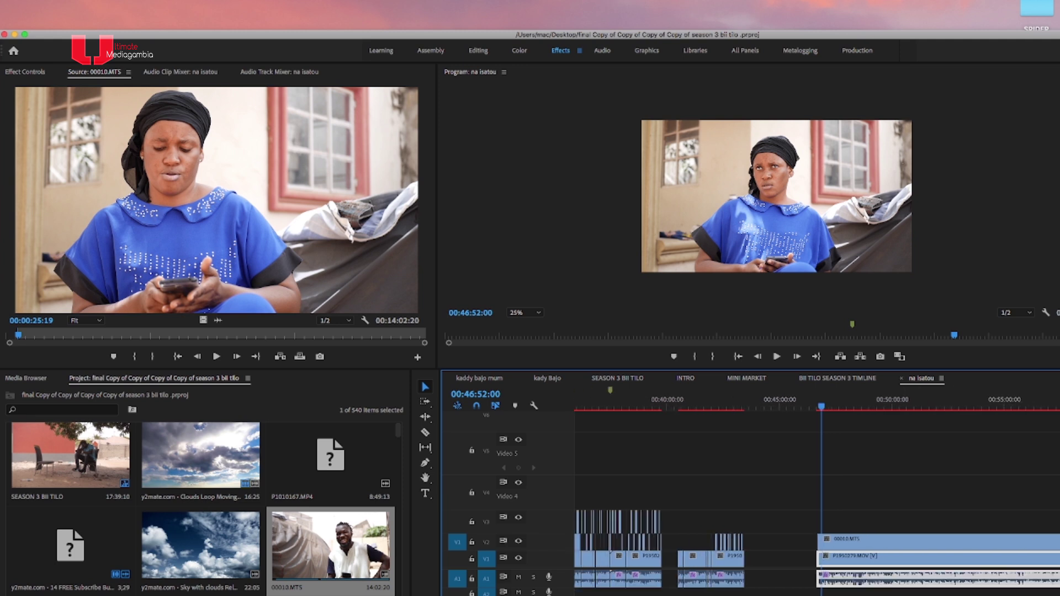
{"action": "key", "text": "minus"}
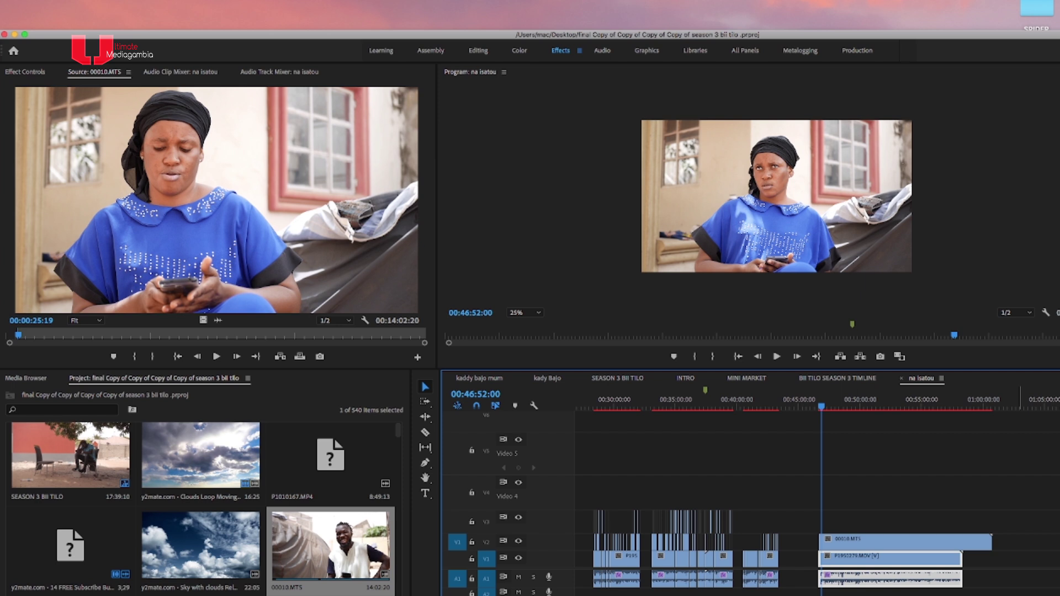
{"action": "left_click_drag", "start_coordinate": [992, 543], "coordinate": [964, 544]}
{"action": "key", "text": "equal"}
{"action": "key", "text": "equal"}
{"action": "key", "text": "equal"}
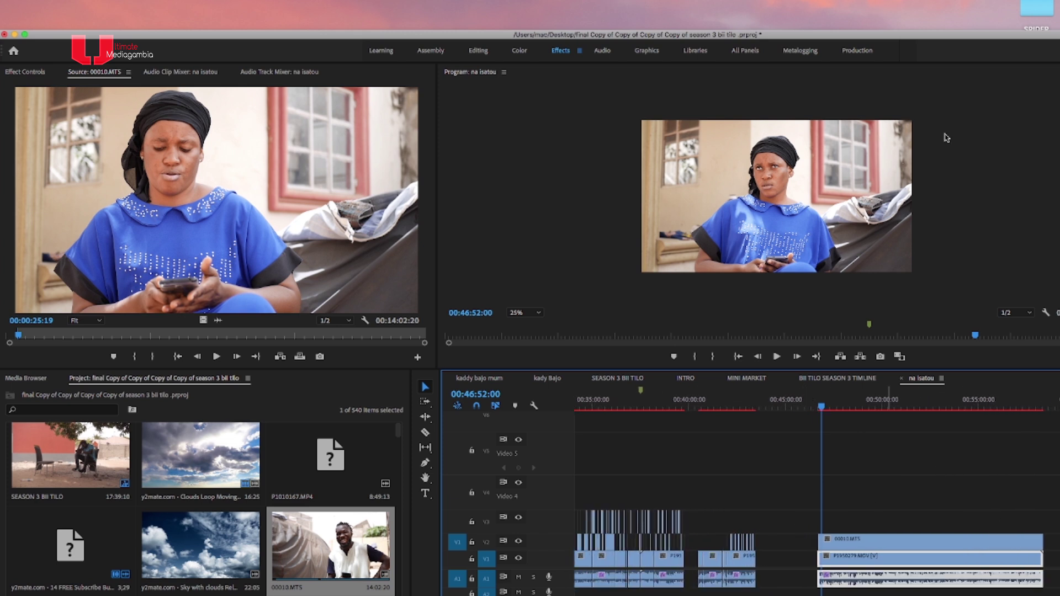
Switch to the Finder window, open the cam 3 folder, and import 00013.MTS into the Premiere Pro project.
{"action": "left_click_drag", "start_coordinate": [1047, 35], "coordinate": [995, 131]}
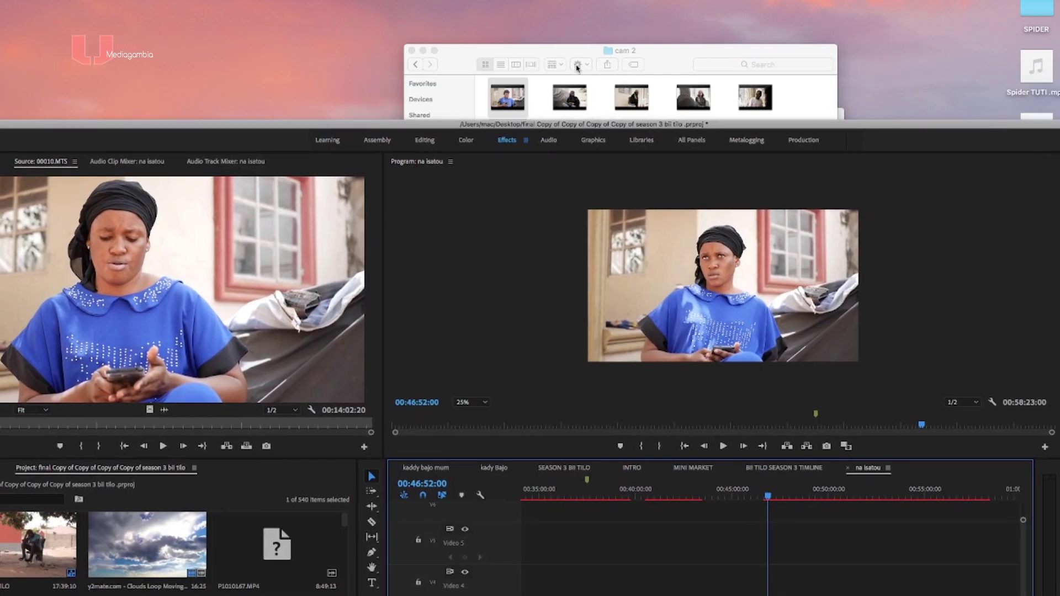
{"action": "left_click", "coordinate": [529, 60]}
{"action": "left_click", "coordinate": [415, 65]}
{"action": "double_click", "coordinate": [627, 106]}
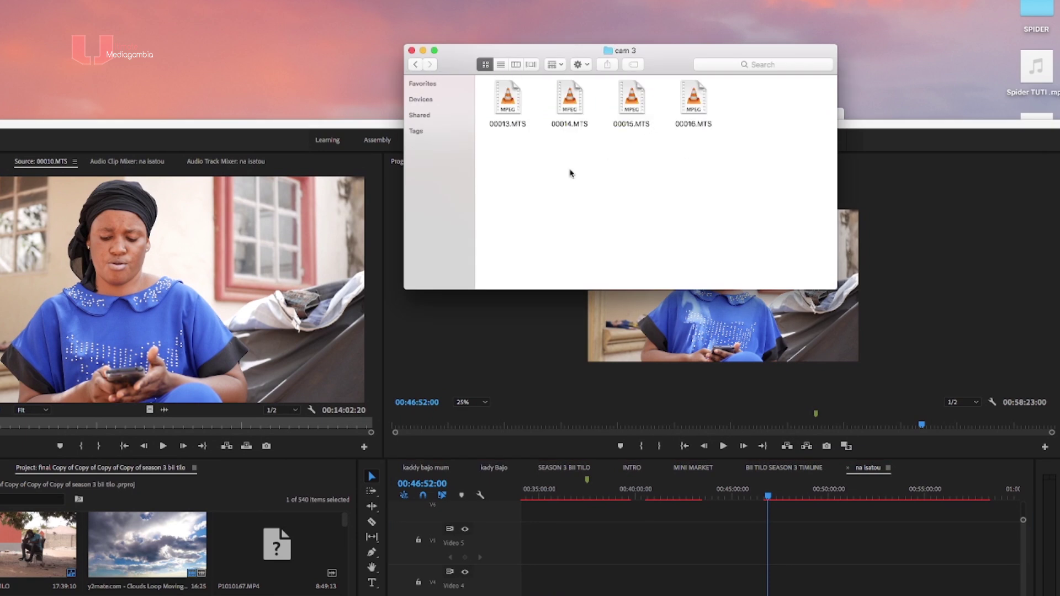
{"action": "left_click_drag", "start_coordinate": [513, 99], "coordinate": [188, 592]}
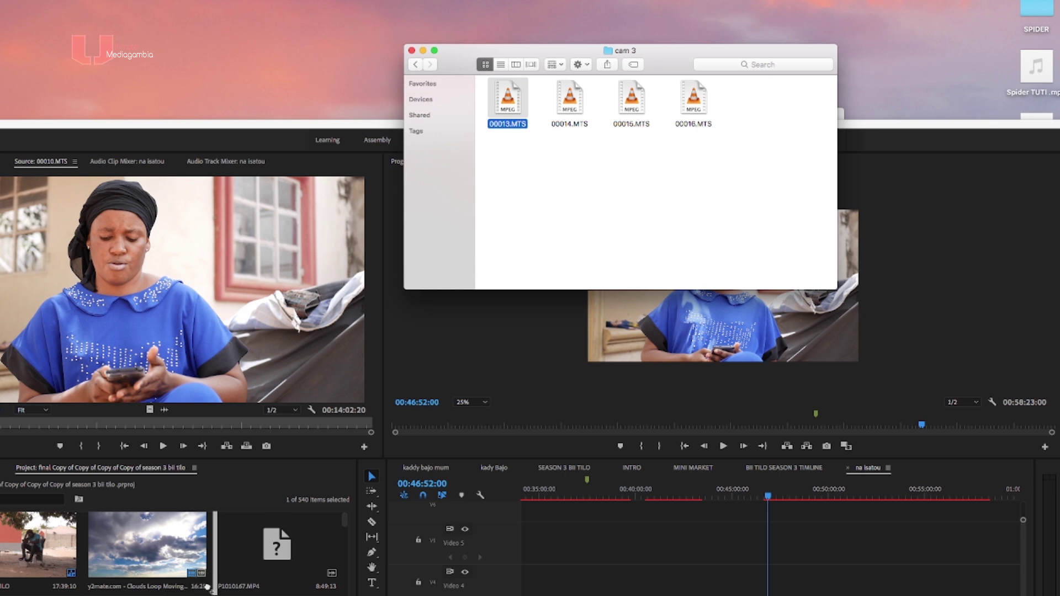
{"action": "left_click_drag", "start_coordinate": [276, 532], "coordinate": [277, 536]}
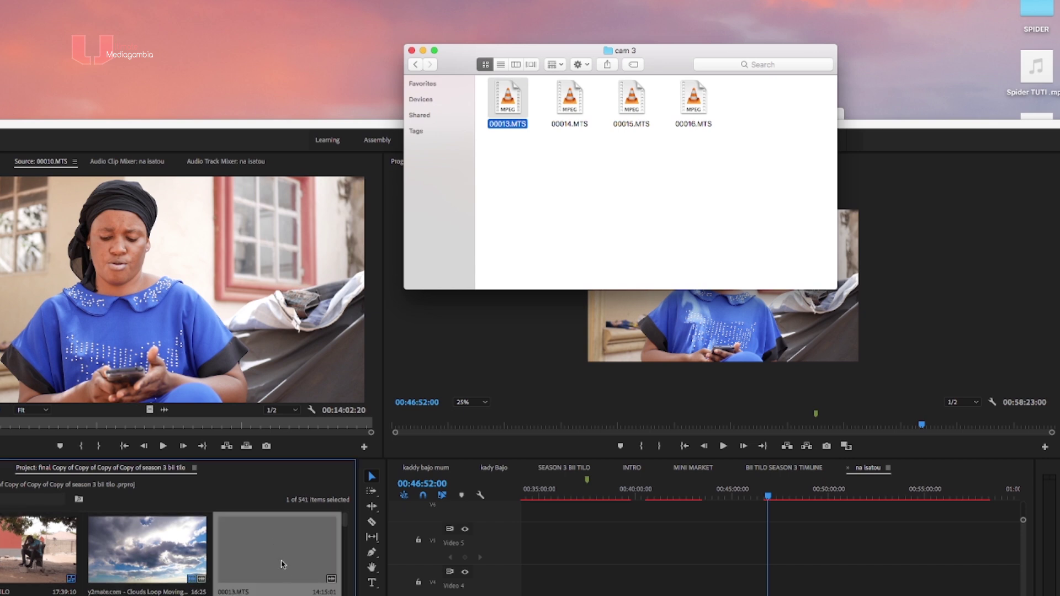
{"action": "left_click", "coordinate": [282, 569]}
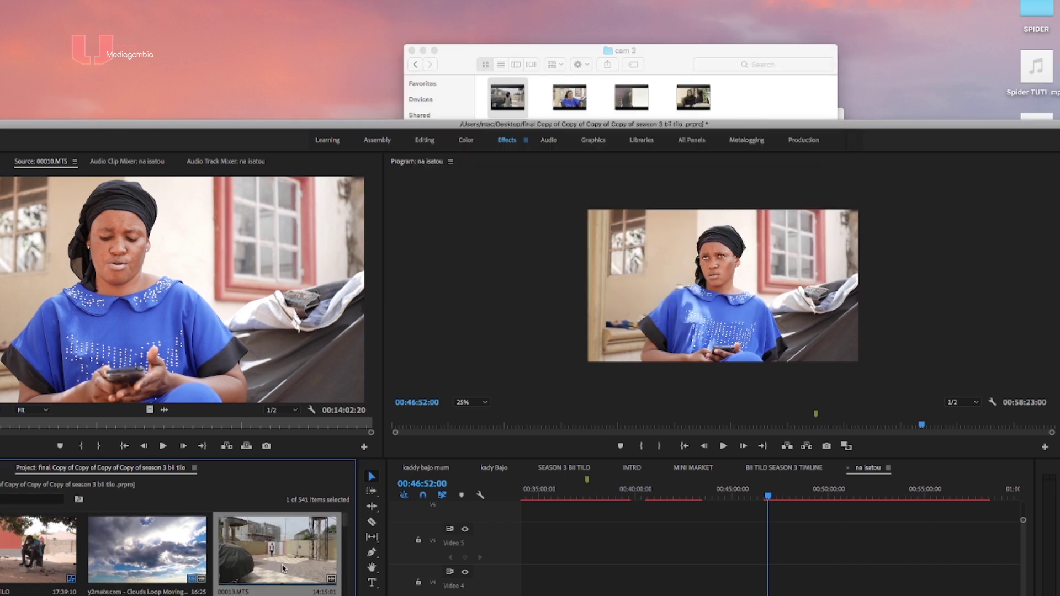
Load 00013.MTS in the Source monitor and replay its opening seconds to mark an In point just before 00:00:02.
{"action": "double_click", "coordinate": [282, 568]}
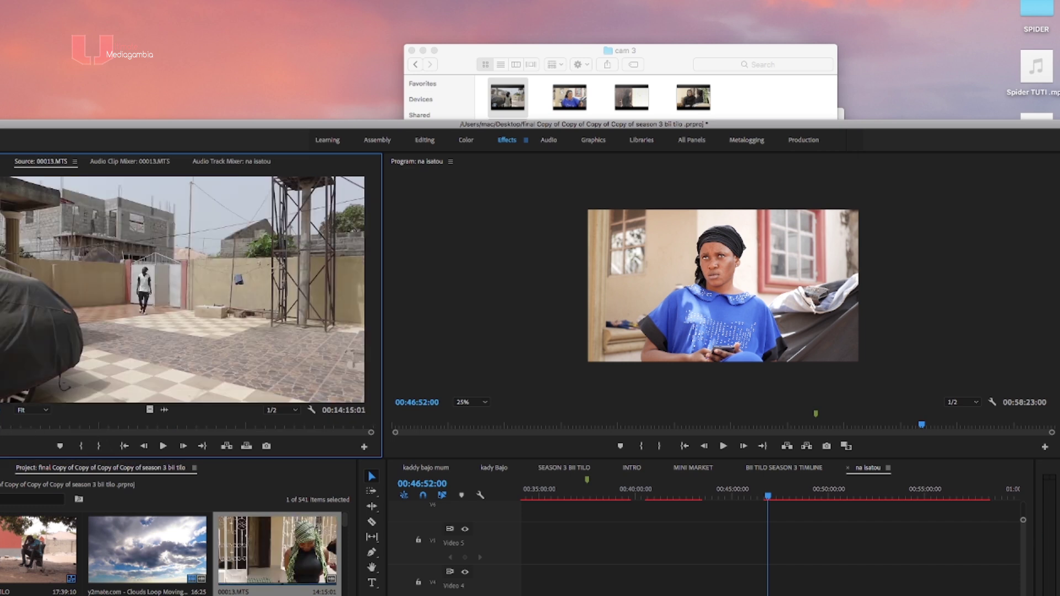
{"action": "double_click", "coordinate": [453, 123]}
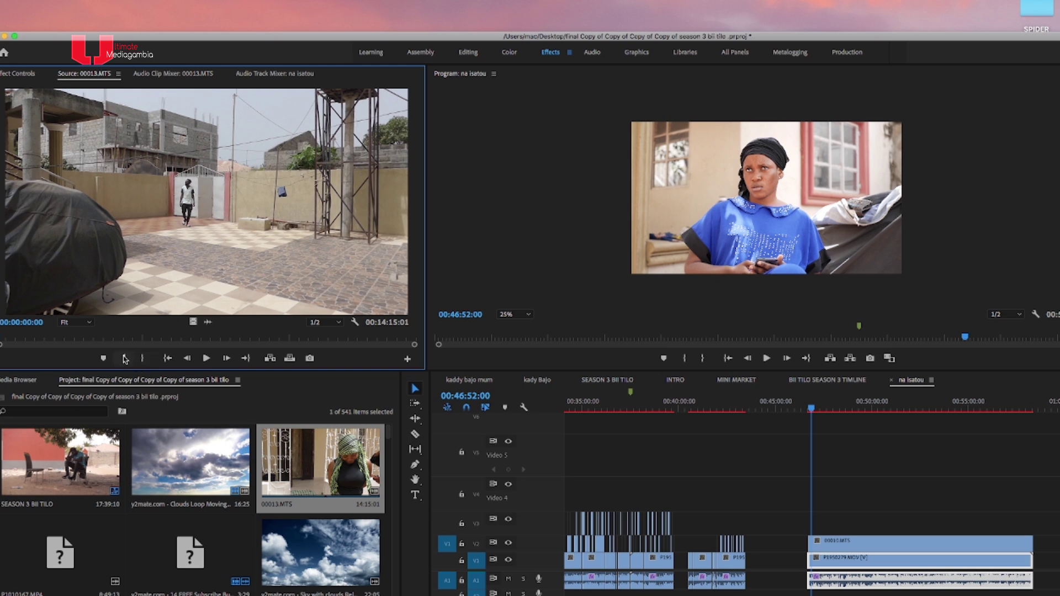
{"action": "key", "text": "space"}
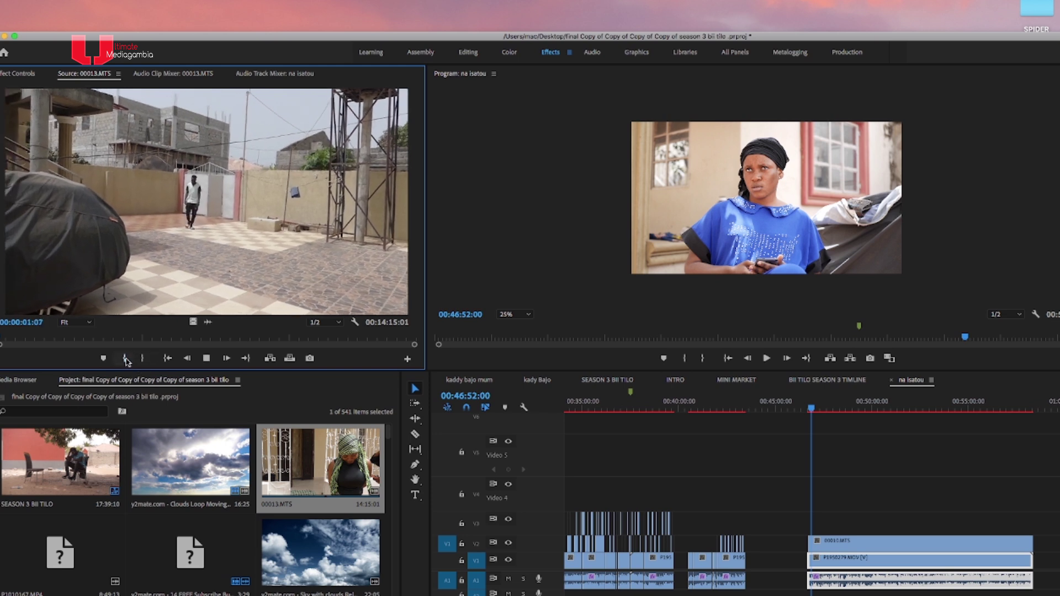
{"action": "left_click", "coordinate": [174, 360]}
{"action": "key", "text": "space"}
{"action": "key", "text": "space"}
{"action": "left_click", "coordinate": [131, 358]}
{"action": "key", "text": "space"}
{"action": "key", "text": "space"}
{"action": "left_click", "coordinate": [168, 358]}
{"action": "key", "text": "space"}
{"action": "key", "text": "space"}
{"action": "left_click", "coordinate": [130, 359]}
{"action": "key", "text": "space"}
{"action": "key", "text": "space"}
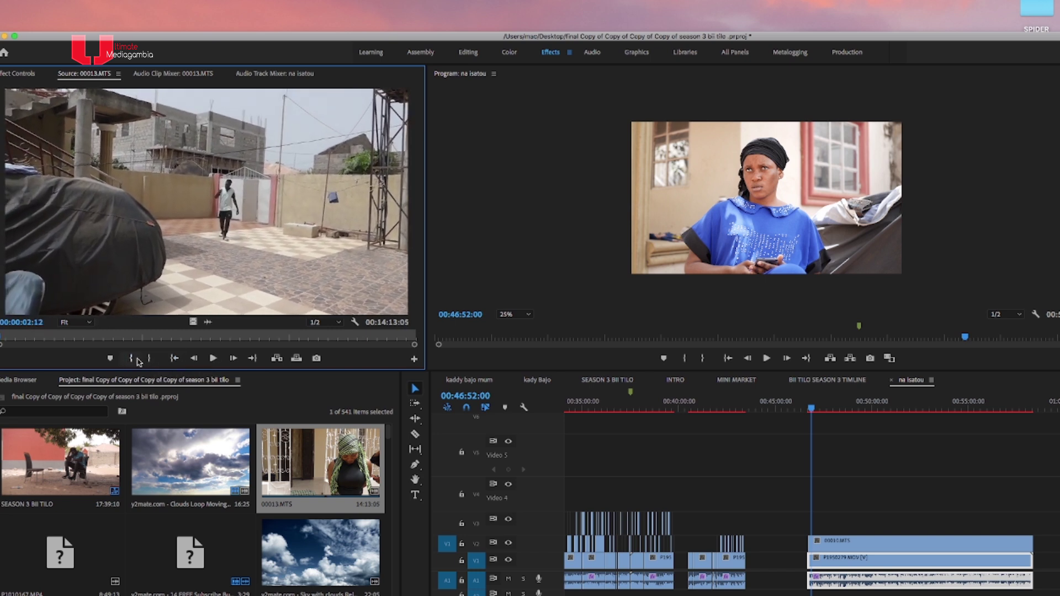
Replay 00013.MTS from its In point and move the In point a few frames later, to about 00:00:02.
{"action": "left_click", "coordinate": [174, 360]}
{"action": "key", "text": "space"}
{"action": "key", "text": "space"}
{"action": "left_click", "coordinate": [129, 360]}
{"action": "key", "text": "space"}
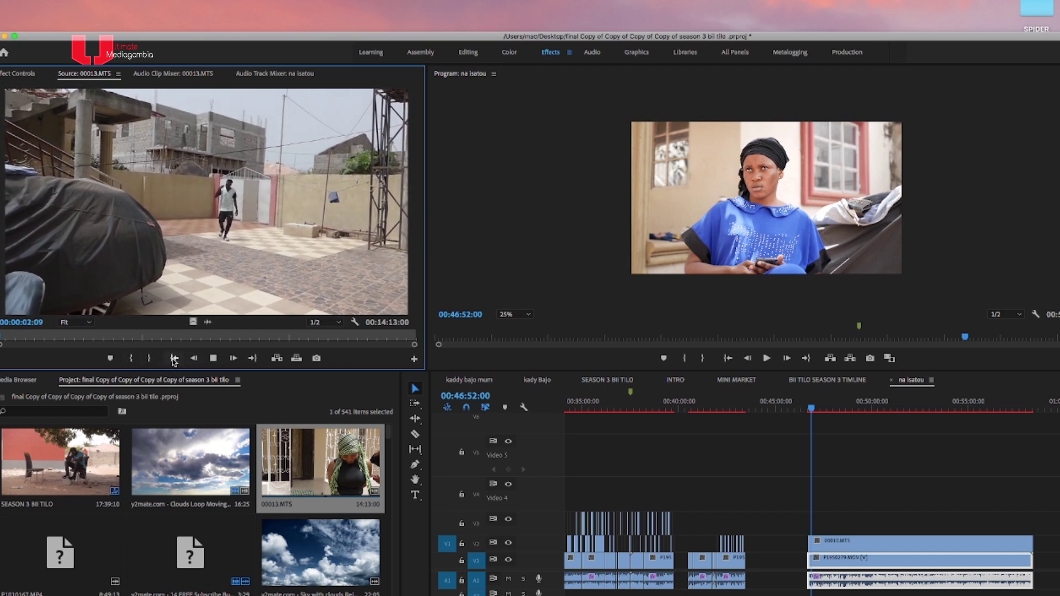
{"action": "left_click", "coordinate": [174, 358]}
{"action": "key", "text": "space"}
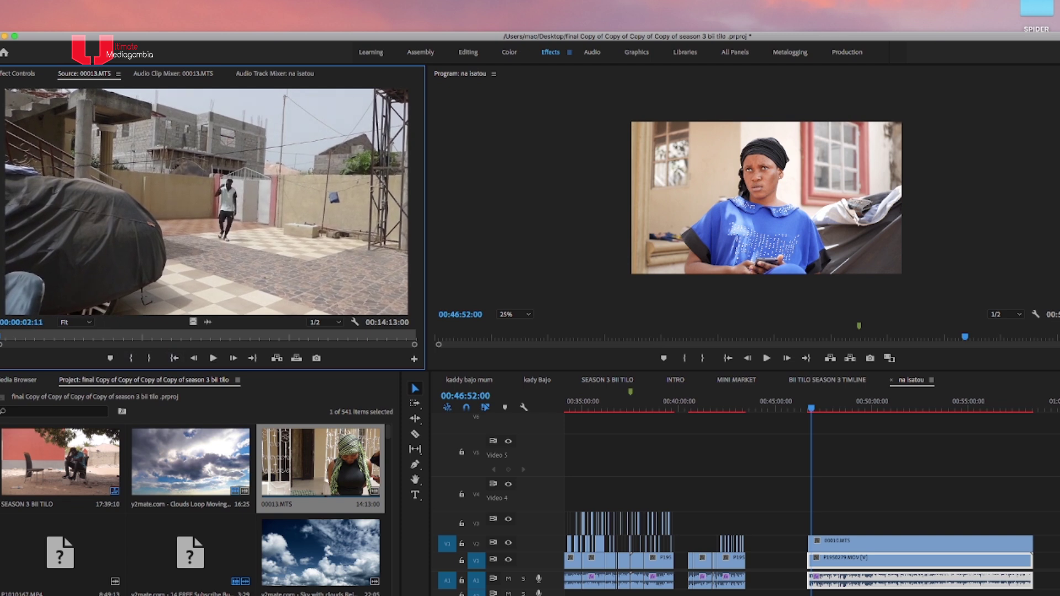
Place only the video of 00013.MTS on V3 above the 00010.MTS clip, starting at 00:46:42:20.
{"action": "key", "text": "shift+3"}
{"action": "key", "text": "="}
{"action": "key", "text": "="}
{"action": "key", "text": "="}
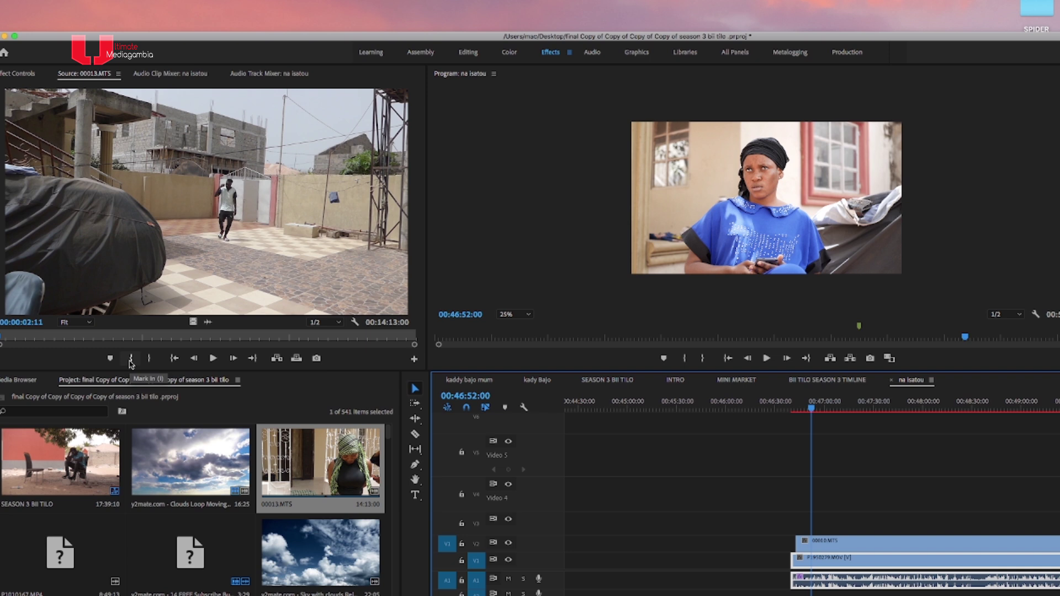
{"action": "key", "text": "="}
{"action": "key", "text": "="}
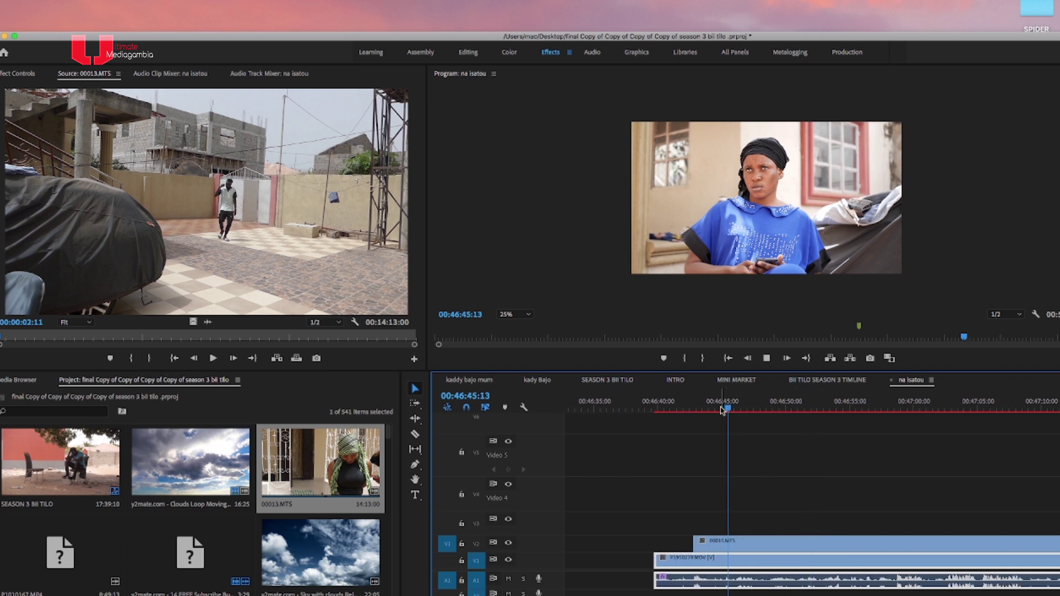
{"action": "key", "text": "="}
{"action": "key", "text": "="}
{"action": "key", "text": "="}
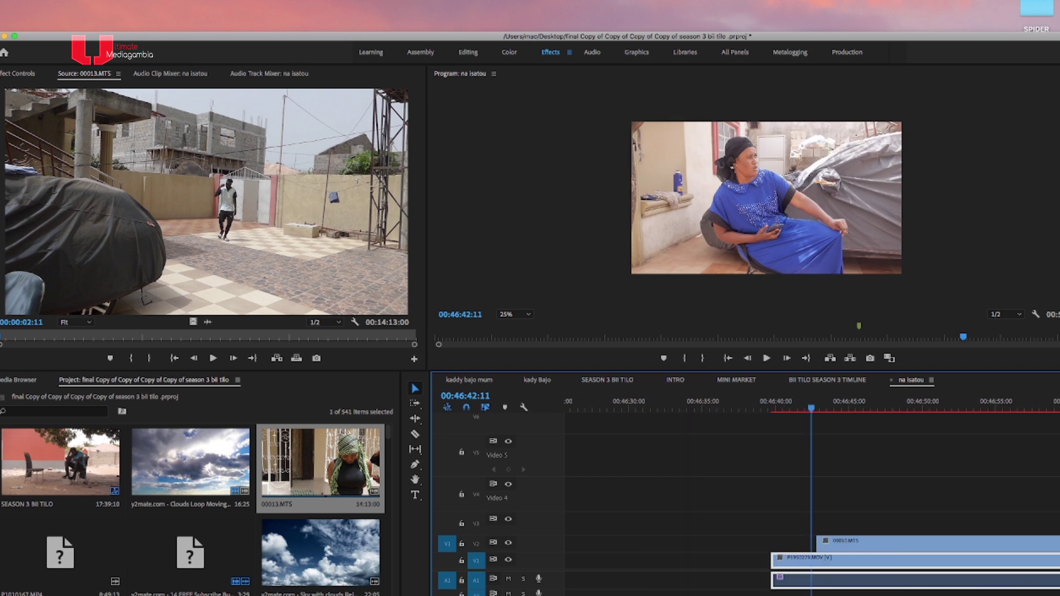
{"action": "key", "text": "-"}
{"action": "key", "text": "-"}
{"action": "key", "text": "space"}
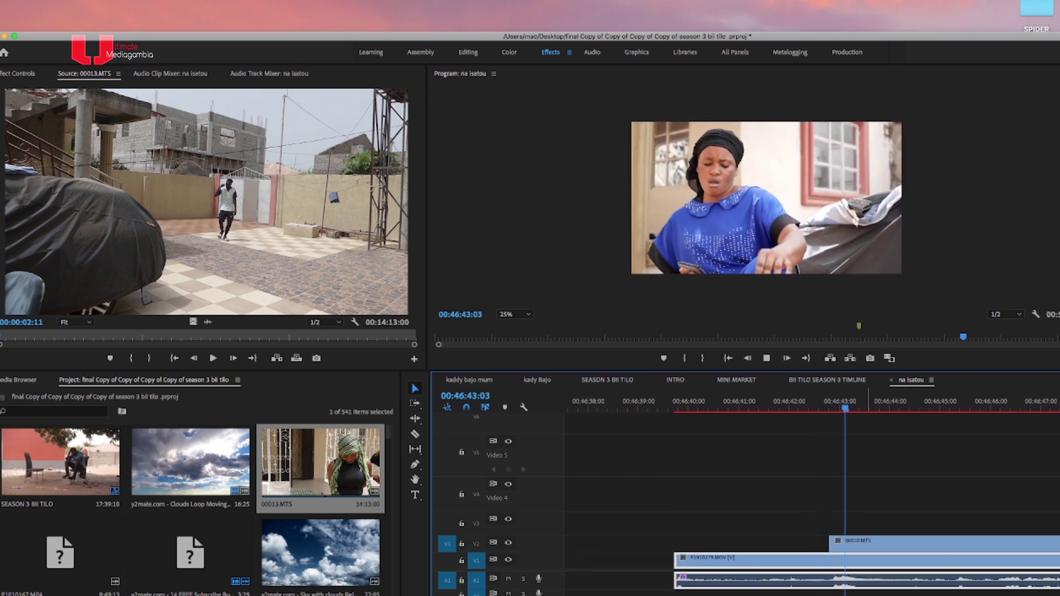
{"action": "left_click", "coordinate": [828, 404]}
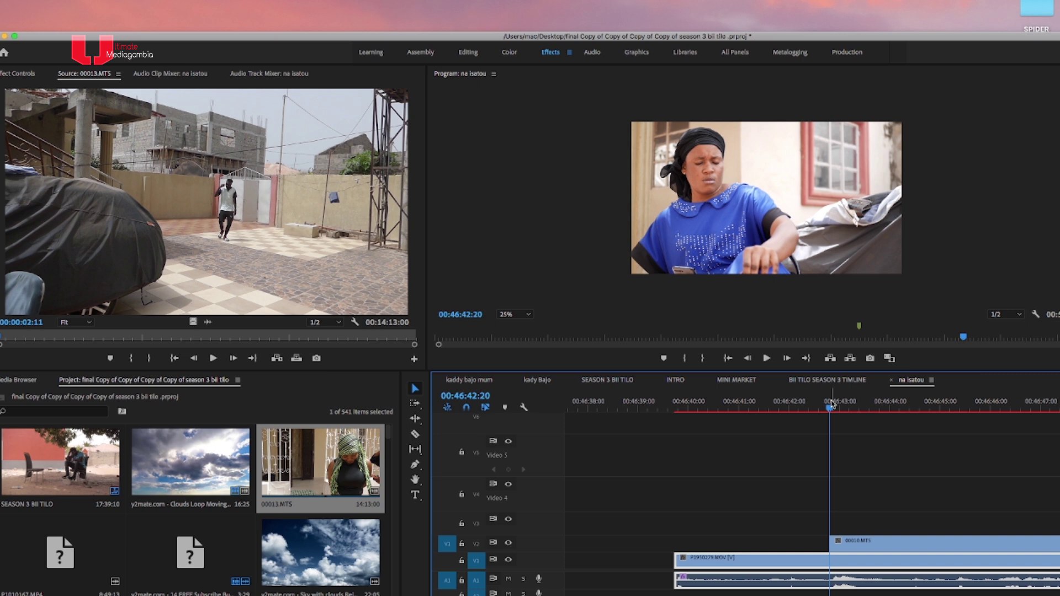
{"action": "left_click_drag", "start_coordinate": [196, 323], "coordinate": [844, 565]}
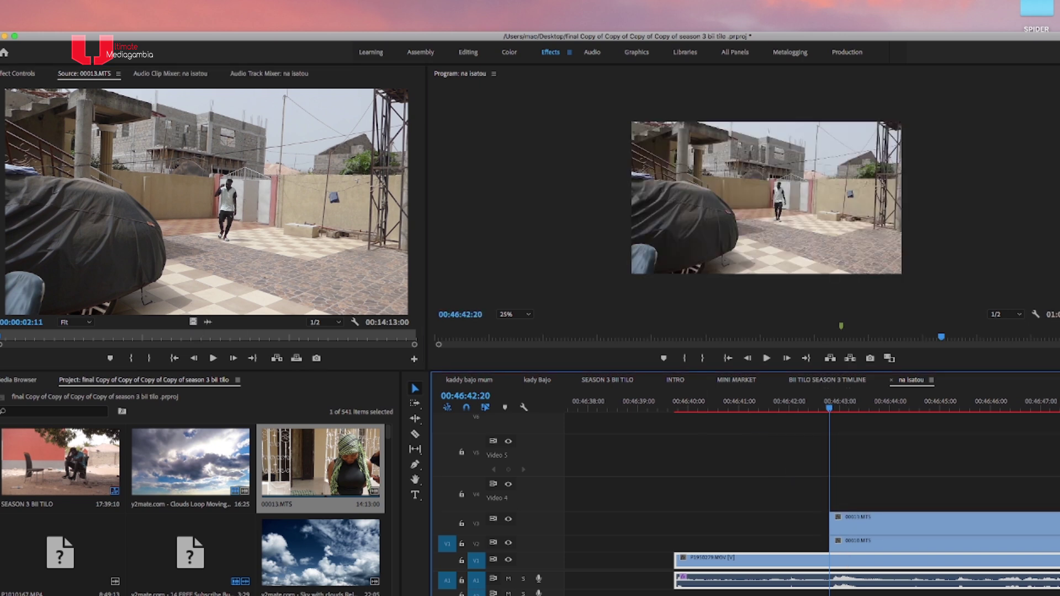
Trim the end of 00013.MTS on V3 to the end of the clips beneath it.
{"action": "key", "text": "-"}
{"action": "key", "text": "-"}
{"action": "key", "text": "-"}
{"action": "key", "text": "-"}
{"action": "key", "text": "-"}
{"action": "key", "text": "-"}
{"action": "left_click_drag", "start_coordinate": [1028, 525], "coordinate": [987, 525]}
Cut 00013.MTS on V3 at 00:46:44:02 and delete the short segment before the cut.
{"action": "key", "text": "="}
{"action": "key", "text": "="}
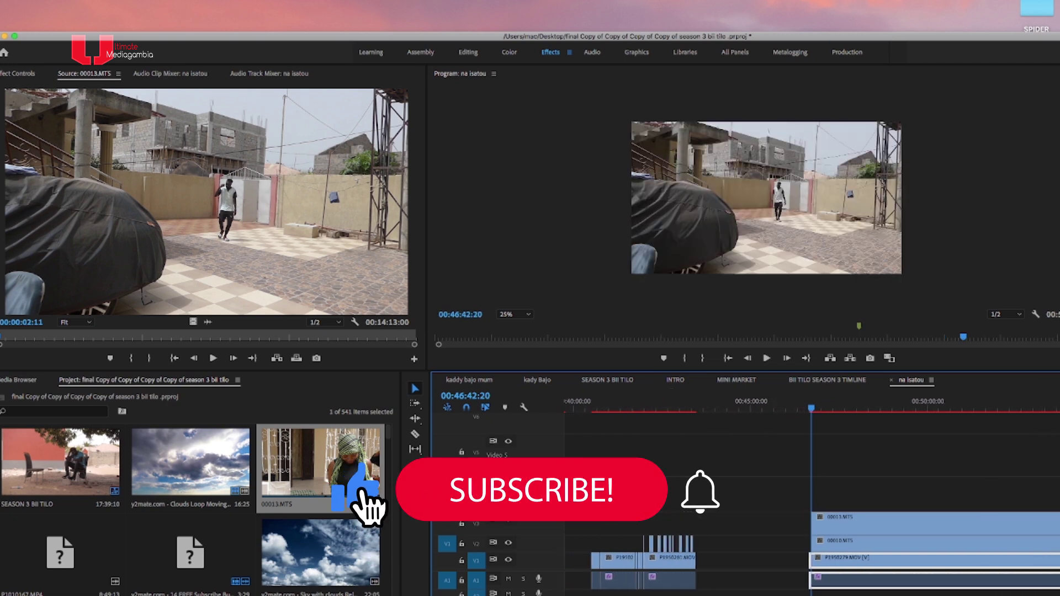
{"action": "key", "text": "="}
{"action": "key", "text": "="}
{"action": "key", "text": "="}
{"action": "key", "text": "="}
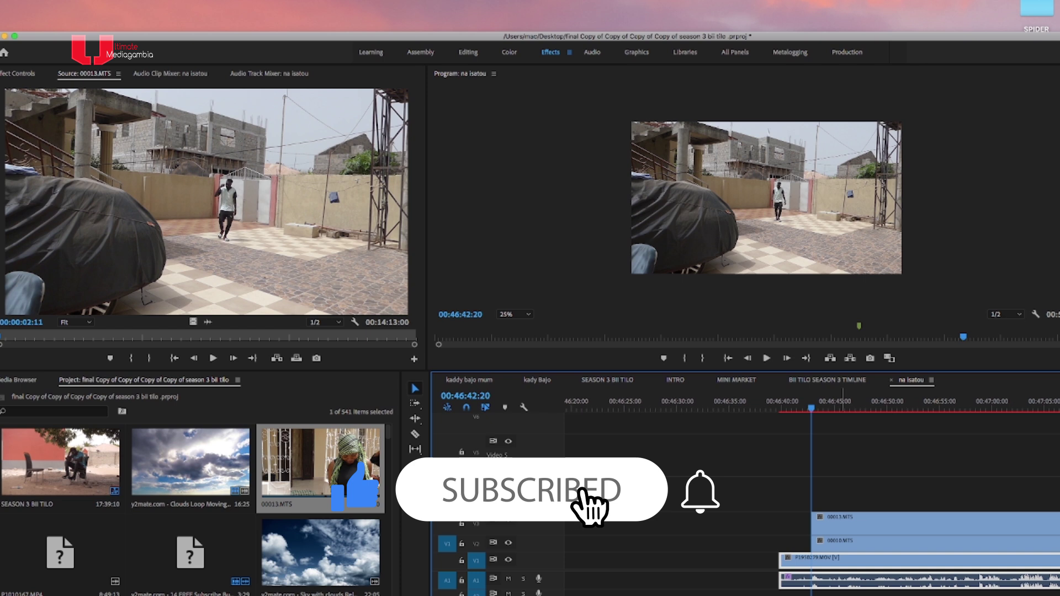
{"action": "key", "text": "space"}
{"action": "left_click", "coordinate": [415, 435]}
{"action": "key", "text": "space"}
{"action": "key", "text": "space"}
{"action": "left_click", "coordinate": [825, 526]}
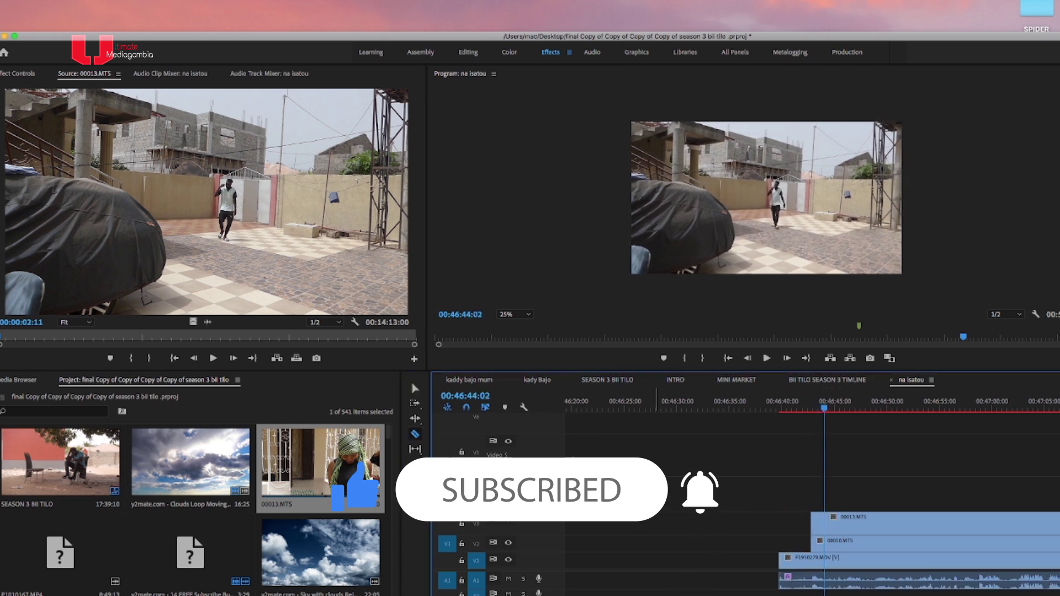
{"action": "key", "text": "v"}
{"action": "left_click", "coordinate": [818, 525]}
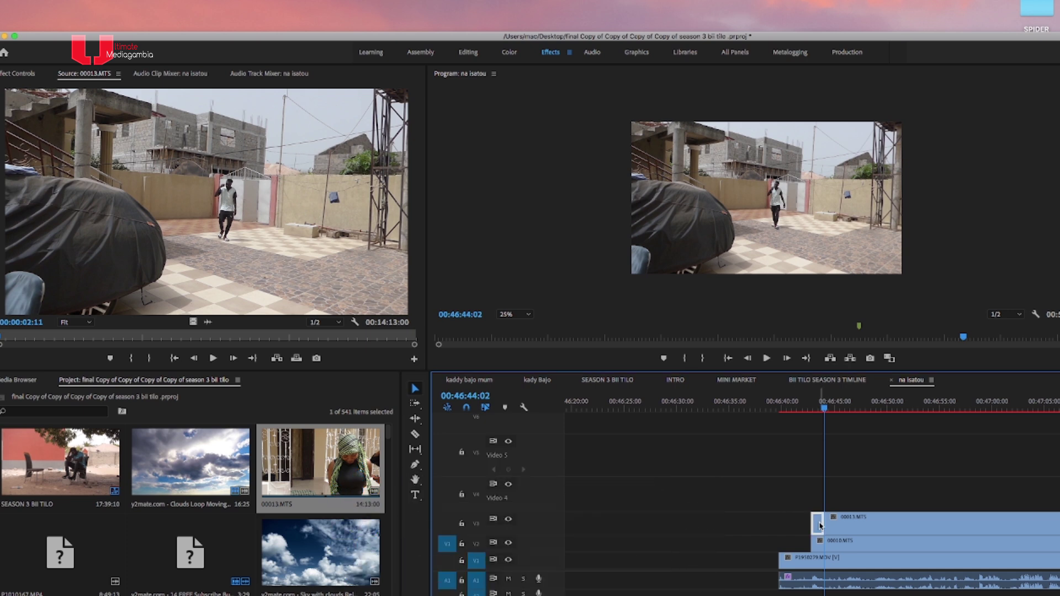
Cut 00013.MTS on V3 at about 00:46:45:22 and trim the start of the part after the cut to about 00:46:48:18.
{"action": "left_click", "coordinate": [800, 405]}
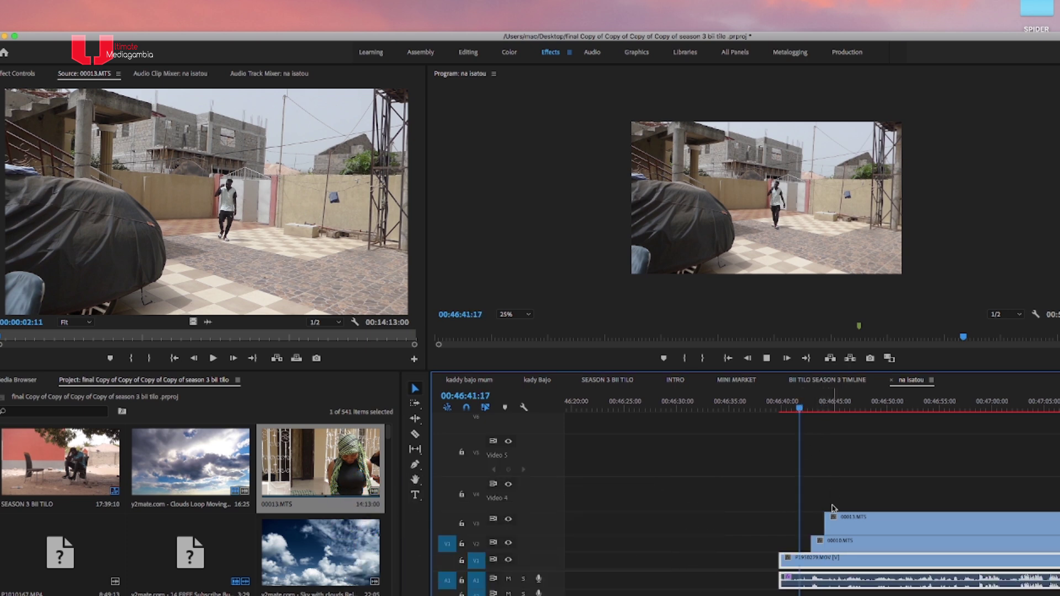
{"action": "key", "text": "space"}
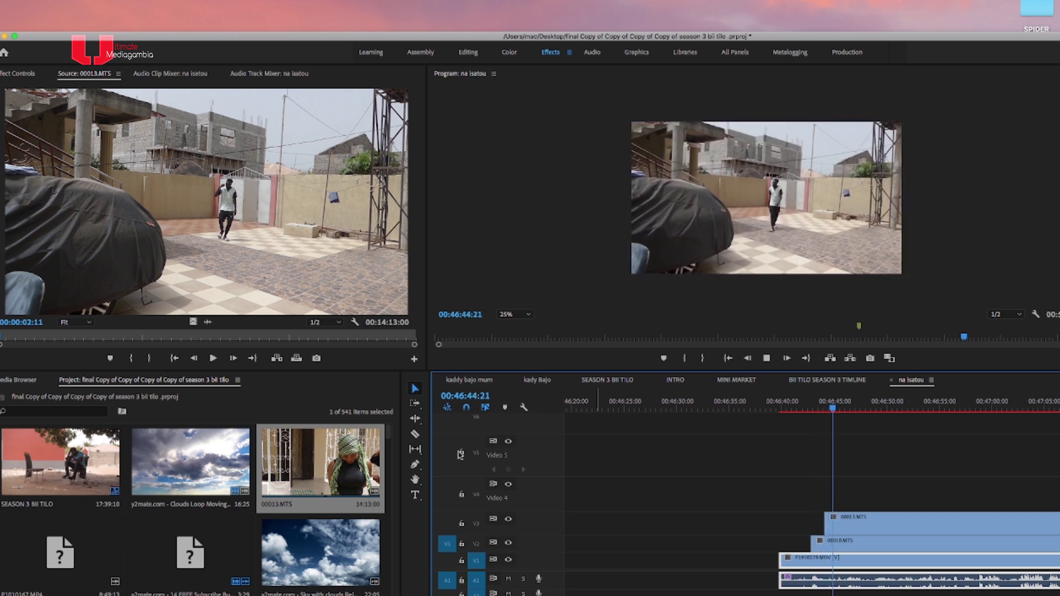
{"action": "left_click", "coordinate": [416, 435]}
{"action": "left_click", "coordinate": [850, 527]}
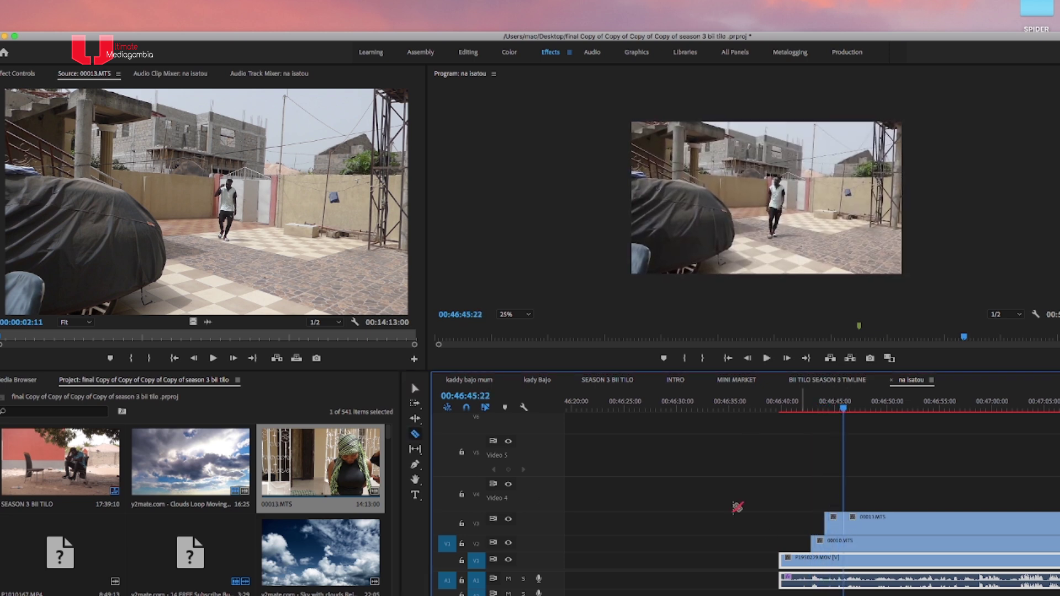
{"action": "left_click", "coordinate": [416, 389]}
{"action": "left_click_drag", "start_coordinate": [851, 526], "coordinate": [903, 526]}
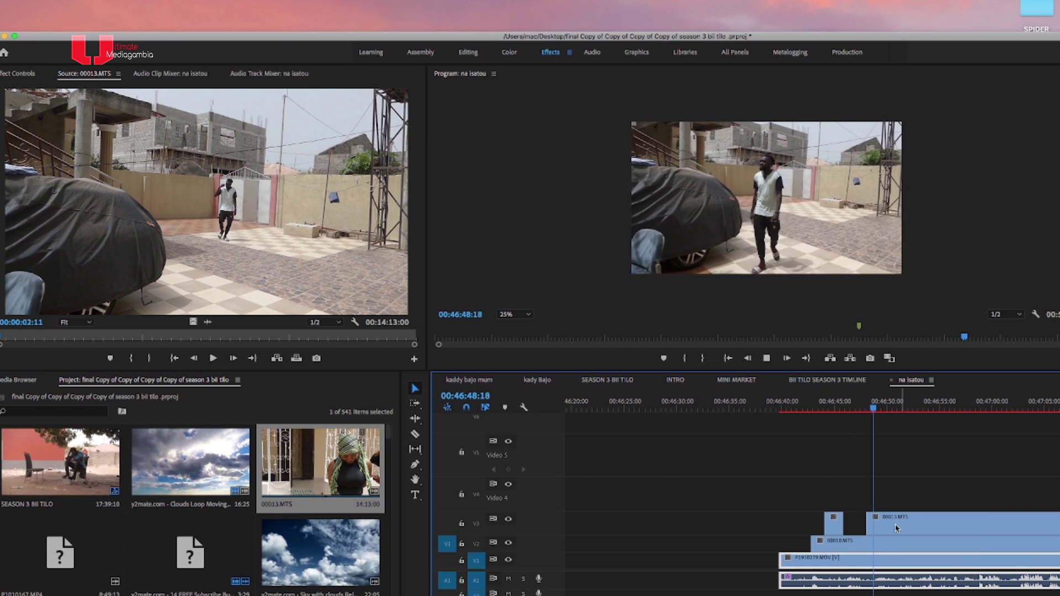
{"action": "key", "text": "space"}
{"action": "left_click_drag", "start_coordinate": [872, 528], "coordinate": [878, 526]}
Cut 00013.MTS on V3 at about 00:46:51:18 and trim the start of the remaining part to about 00:46:52:19.
{"action": "key", "text": "c"}
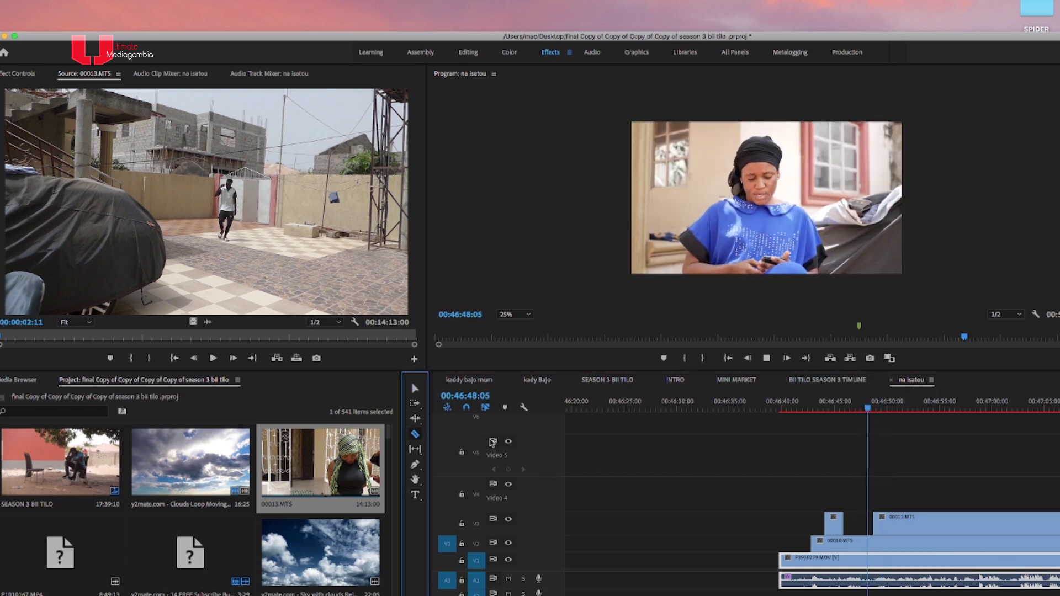
{"action": "left_click", "coordinate": [904, 525]}
{"action": "left_click", "coordinate": [415, 389]}
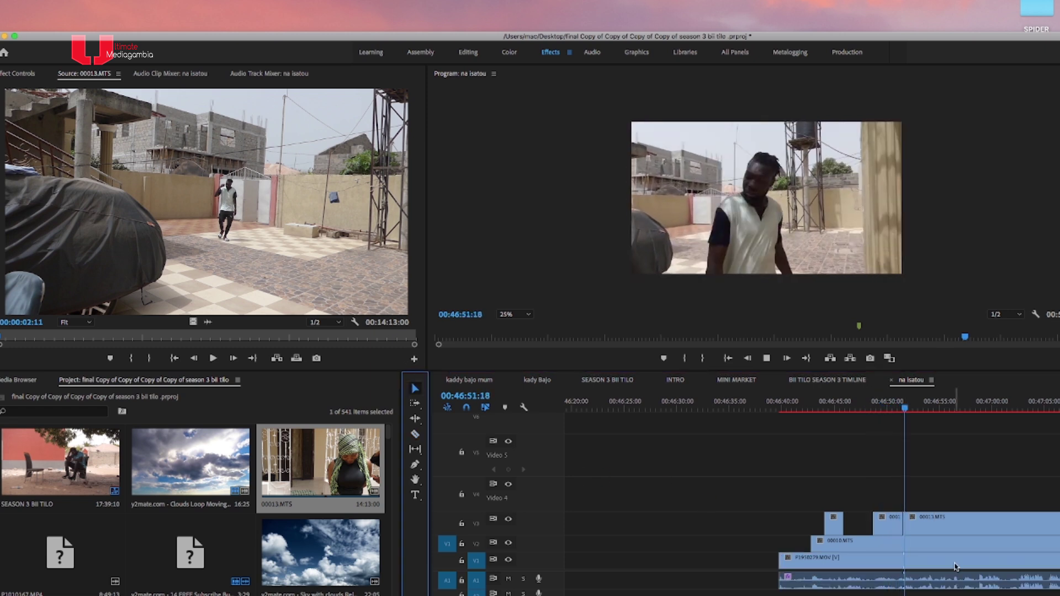
{"action": "left_click_drag", "start_coordinate": [914, 528], "coordinate": [916, 527]}
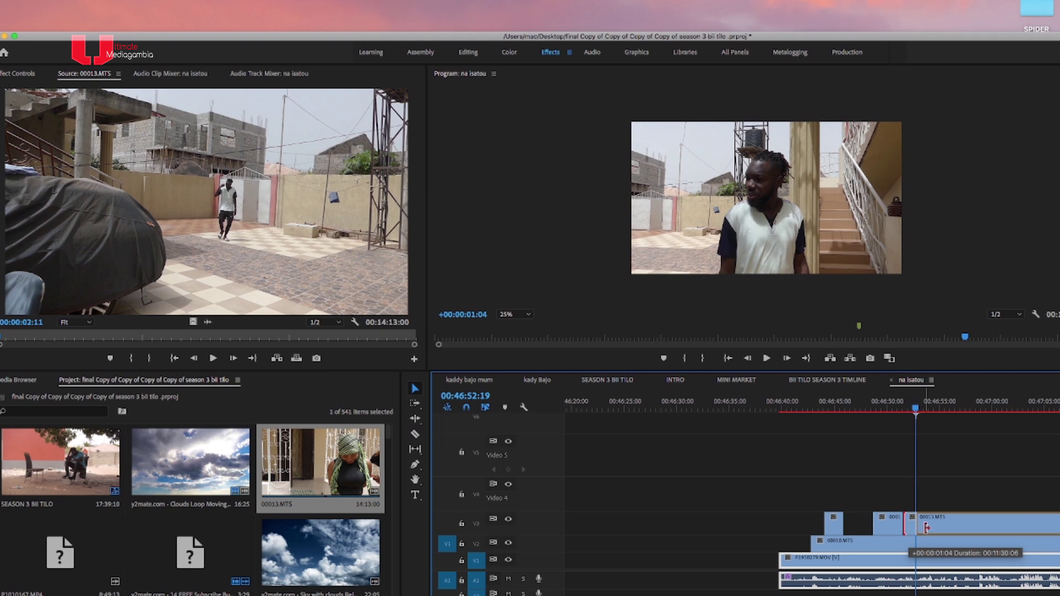
Cut the V2 and V3 clips at 00:46:54:00 and trim the starts of their next parts to about 00:46:59:11 and 00:46:56:00.
{"action": "key", "text": "space"}
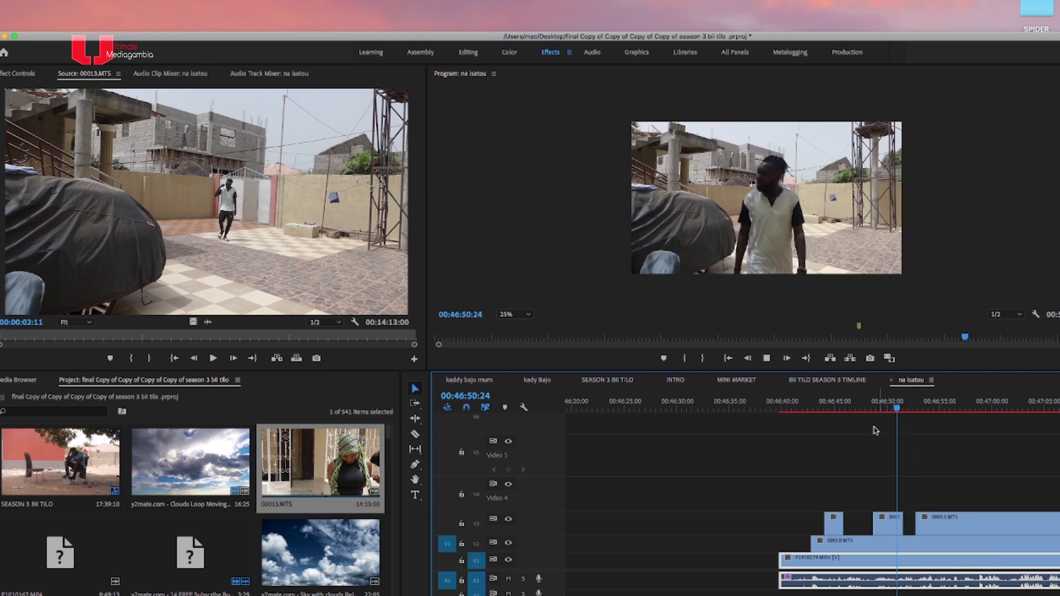
{"action": "left_click", "coordinate": [415, 435]}
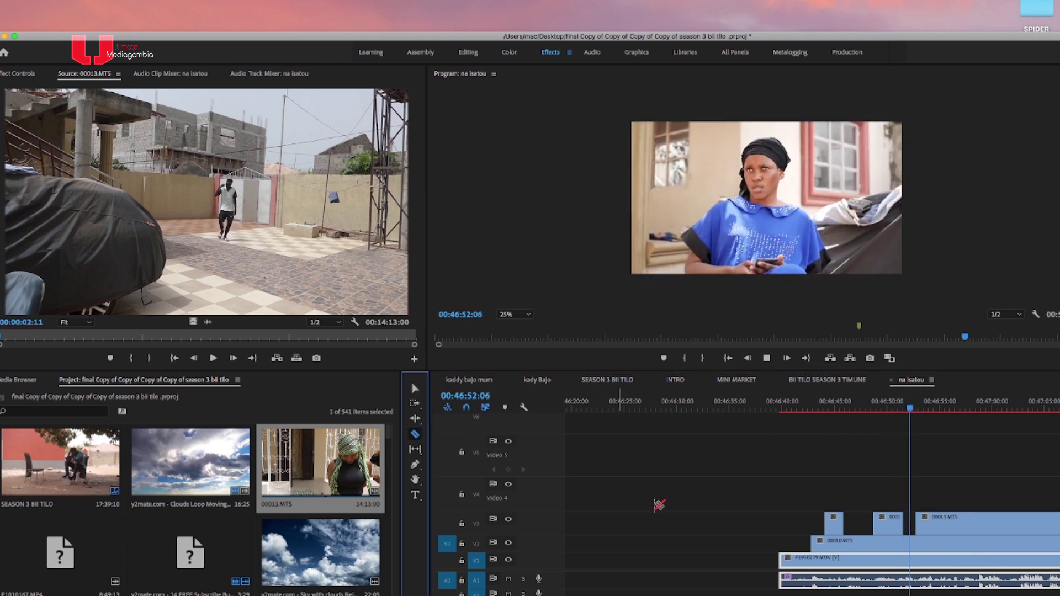
{"action": "key", "text": "space"}
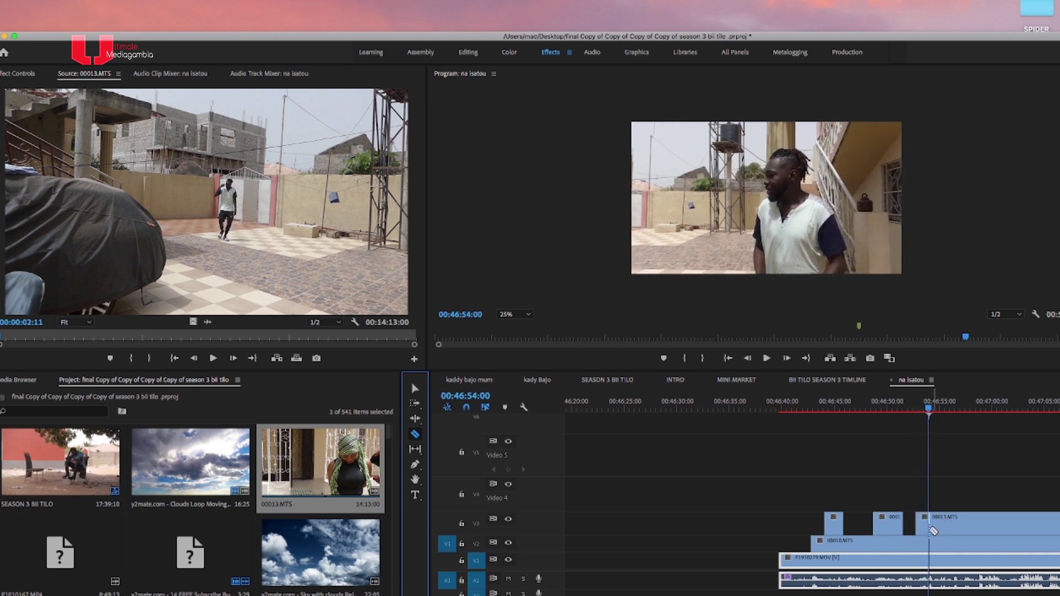
{"action": "left_click", "coordinate": [930, 529]}
{"action": "left_click", "coordinate": [415, 390]}
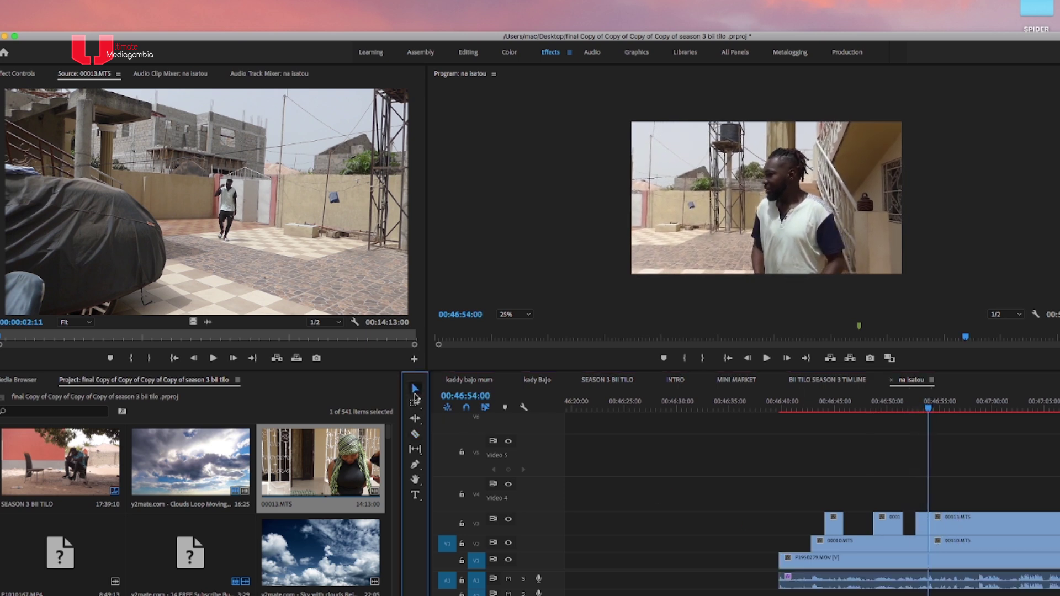
{"action": "left_click_drag", "start_coordinate": [935, 548], "coordinate": [984, 547]}
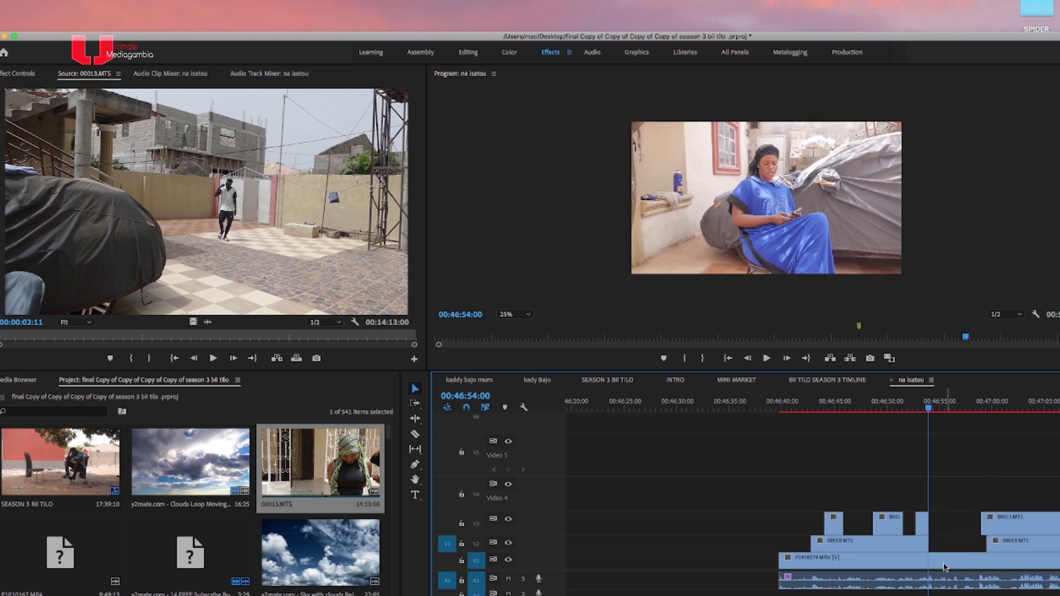
{"action": "key", "text": "space"}
{"action": "left_click_drag", "start_coordinate": [982, 544], "coordinate": [945, 567]}
Cut 00013.MTS on V3 at about 00:46:58:12 and trim the following V3 and V2 clip starts to about 00:47:01:00 and 00:47:03:08.
{"action": "key", "text": "c"}
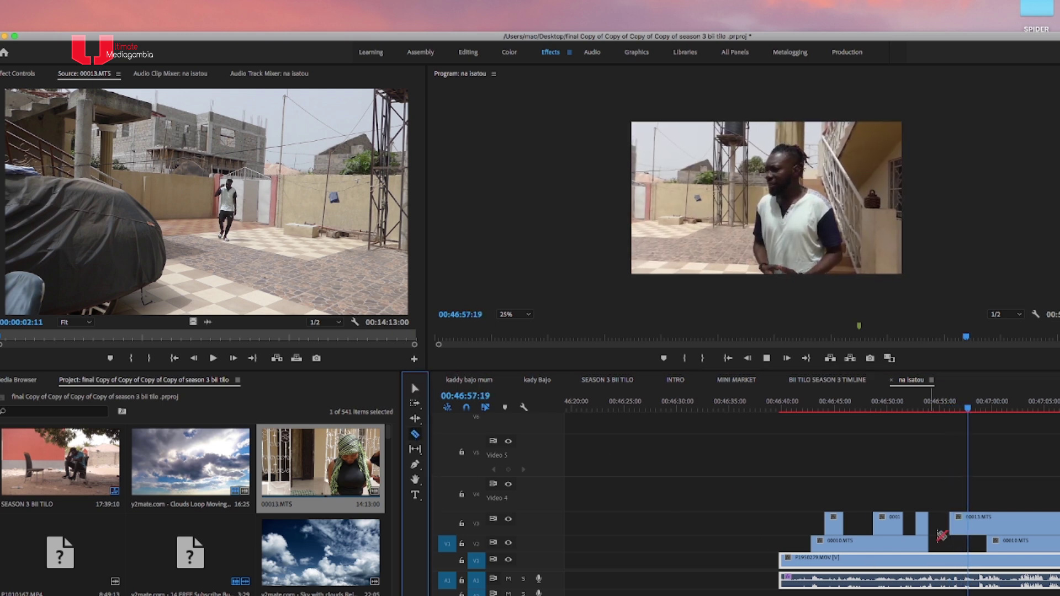
{"action": "left_click", "coordinate": [977, 525]}
{"action": "left_click", "coordinate": [415, 390]}
{"action": "left_click_drag", "start_coordinate": [979, 529], "coordinate": [1031, 544]}
{"action": "key", "text": "space"}
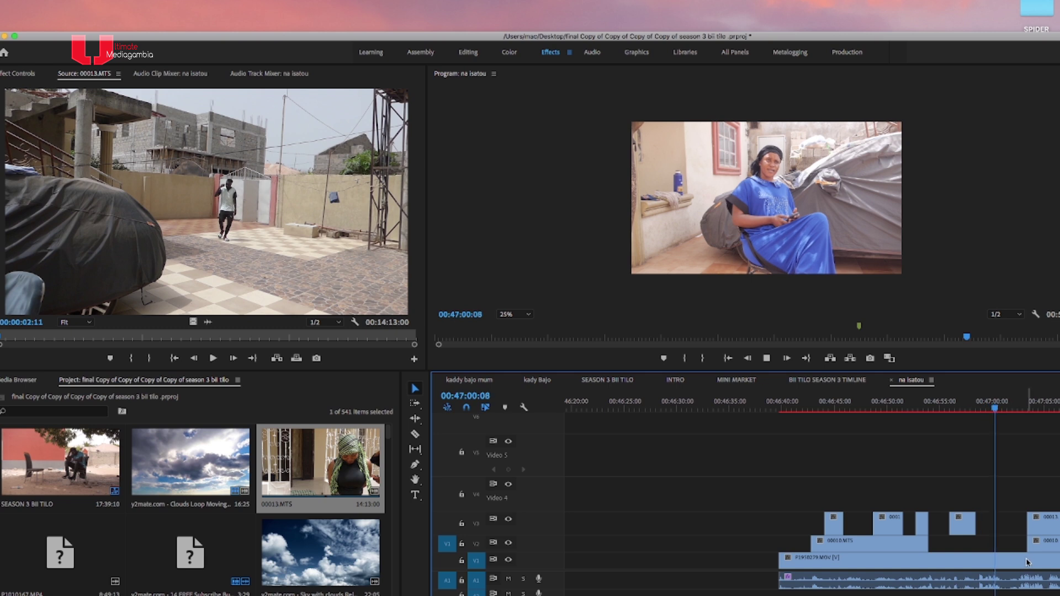
{"action": "left_click", "coordinate": [1037, 559]}
{"action": "left_click_drag", "start_coordinate": [1035, 525], "coordinate": [1016, 566]}
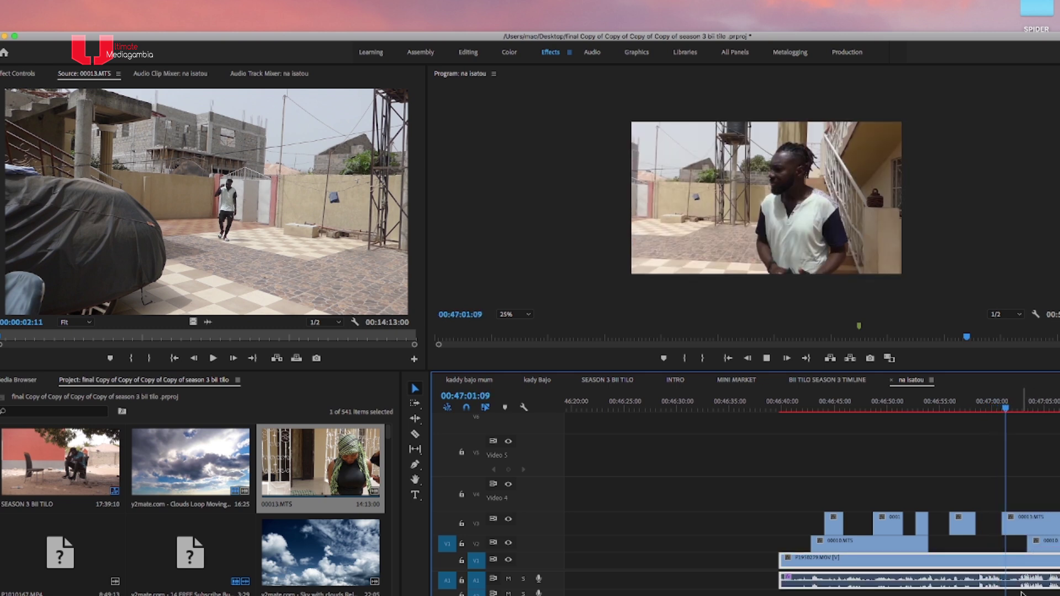
Cut 00013.MTS on V3 at 00:47:02:18.
{"action": "key", "text": "space"}
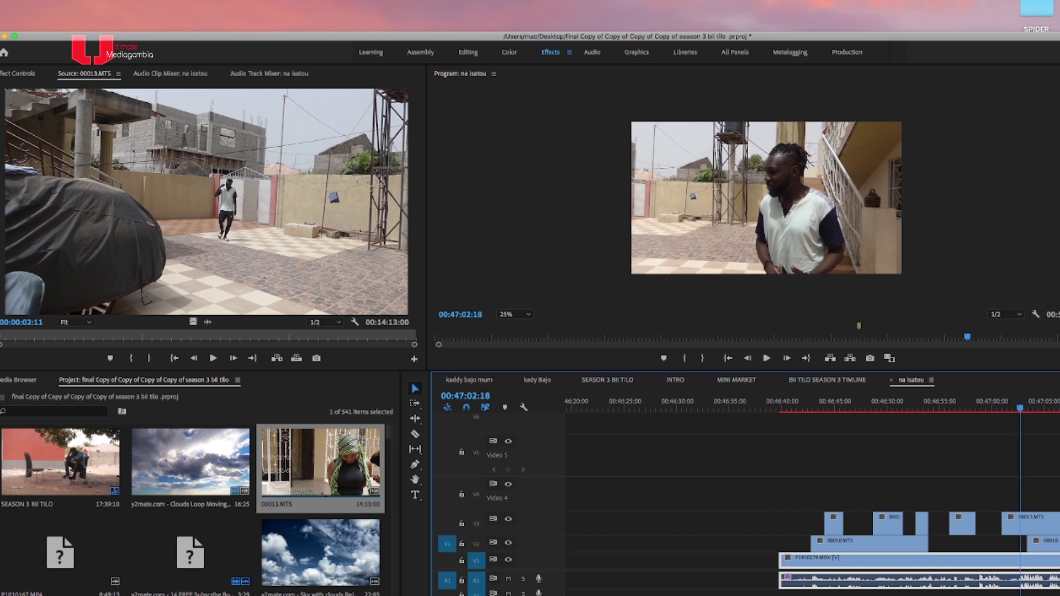
{"action": "key", "text": "equal"}
{"action": "key", "text": "equal"}
{"action": "left_click", "coordinate": [416, 436]}
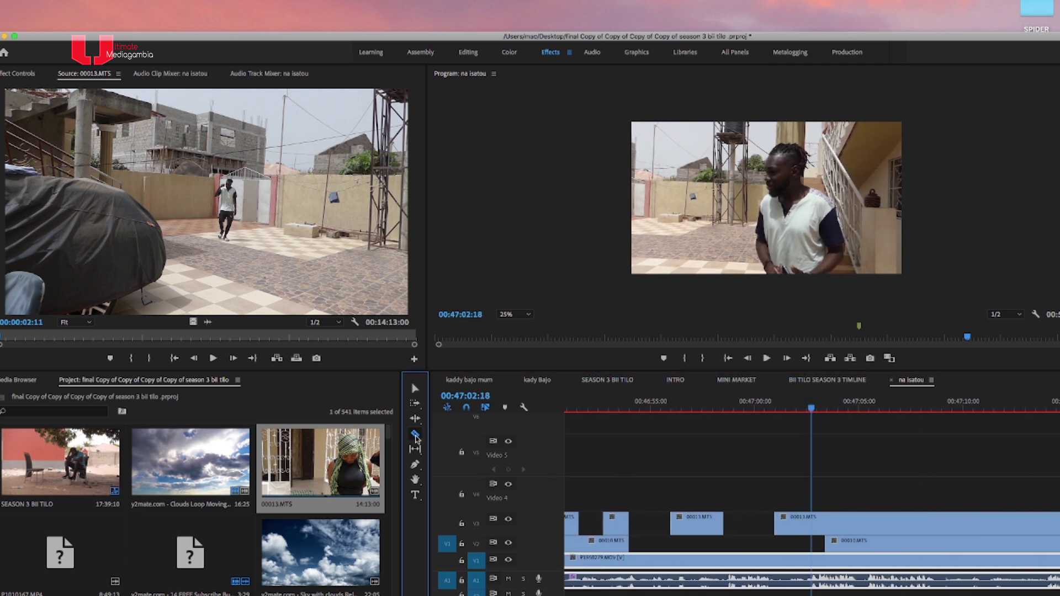
{"action": "left_click", "coordinate": [811, 521]}
Trim the start of the last V3 part to about 00:47:09:00 and extend the V2 clip's start back to 00:47:02:18.
{"action": "left_click", "coordinate": [414, 390]}
{"action": "left_click_drag", "start_coordinate": [814, 530], "coordinate": [889, 535]}
{"action": "left_click_drag", "start_coordinate": [827, 547], "coordinate": [838, 569]}
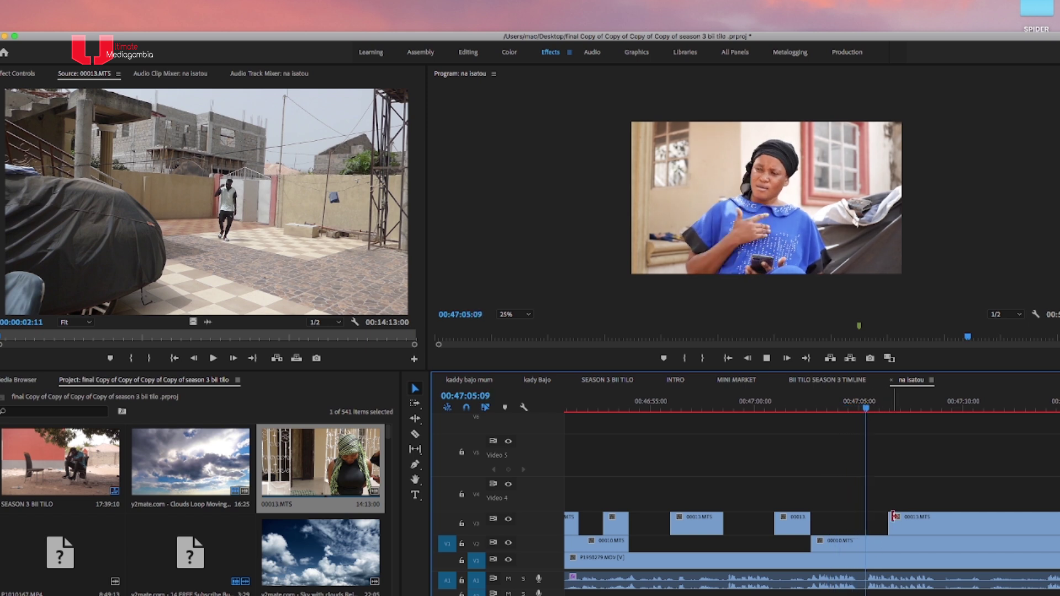
{"action": "left_click_drag", "start_coordinate": [890, 524], "coordinate": [950, 519]}
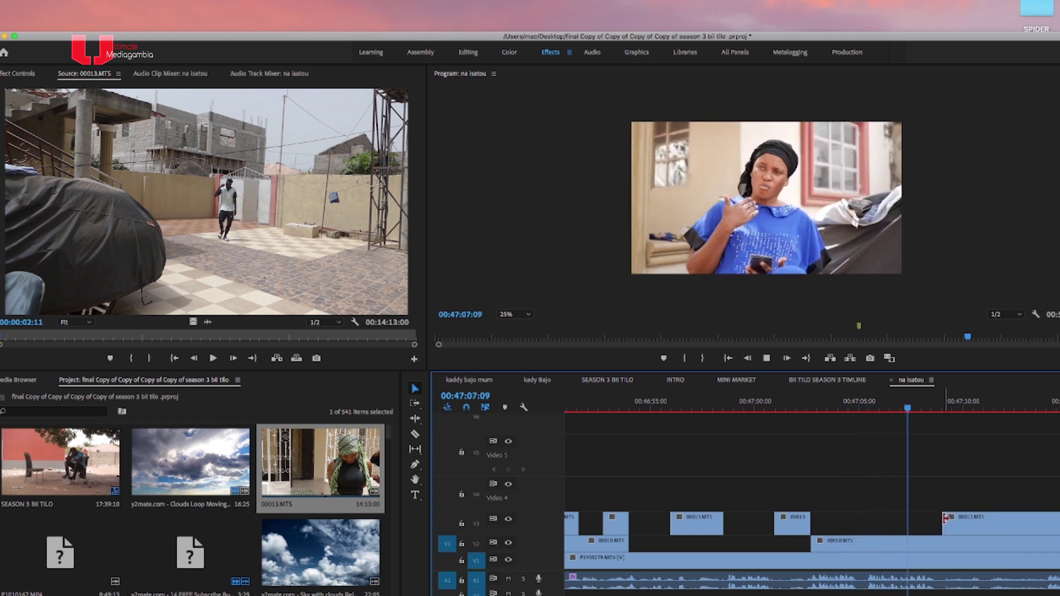
Cut the stacked V2 and V3 clips at 00:47:14:04.
{"action": "key", "text": "space"}
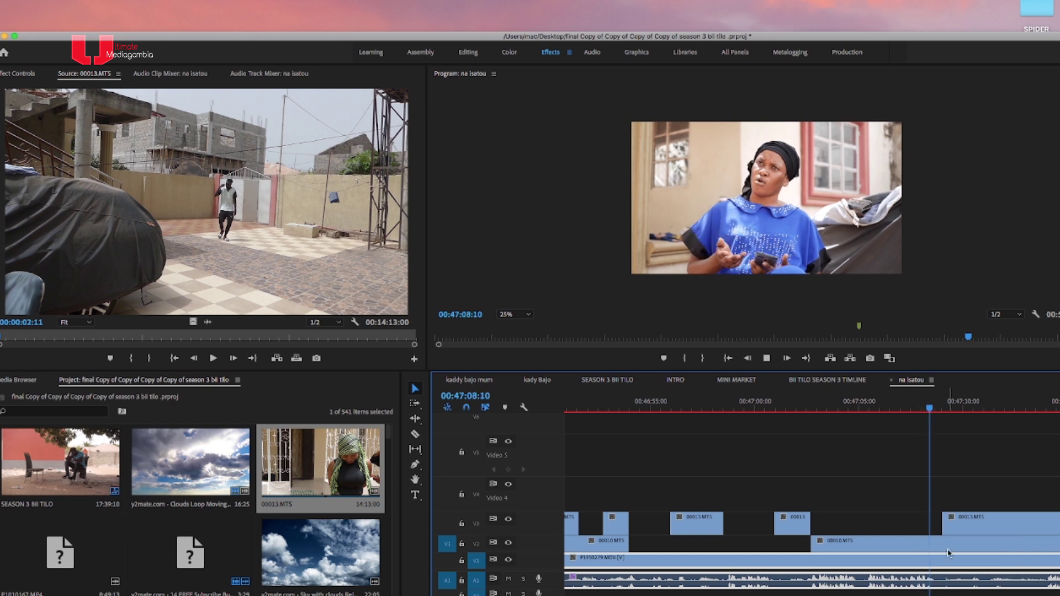
{"action": "key", "text": "minus"}
{"action": "key", "text": "minus"}
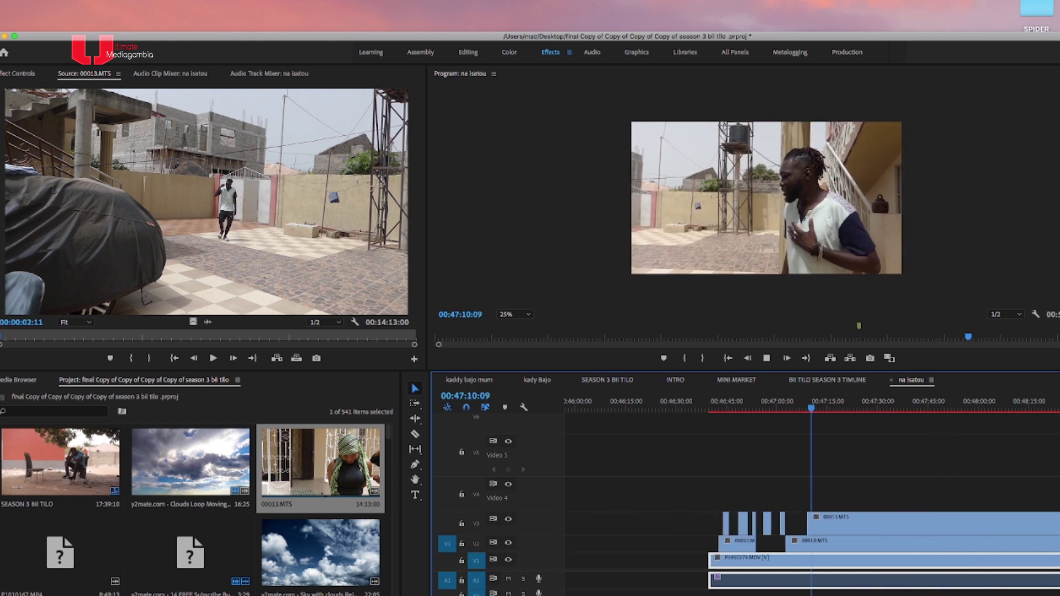
{"action": "key", "text": "equal"}
{"action": "key", "text": "c"}
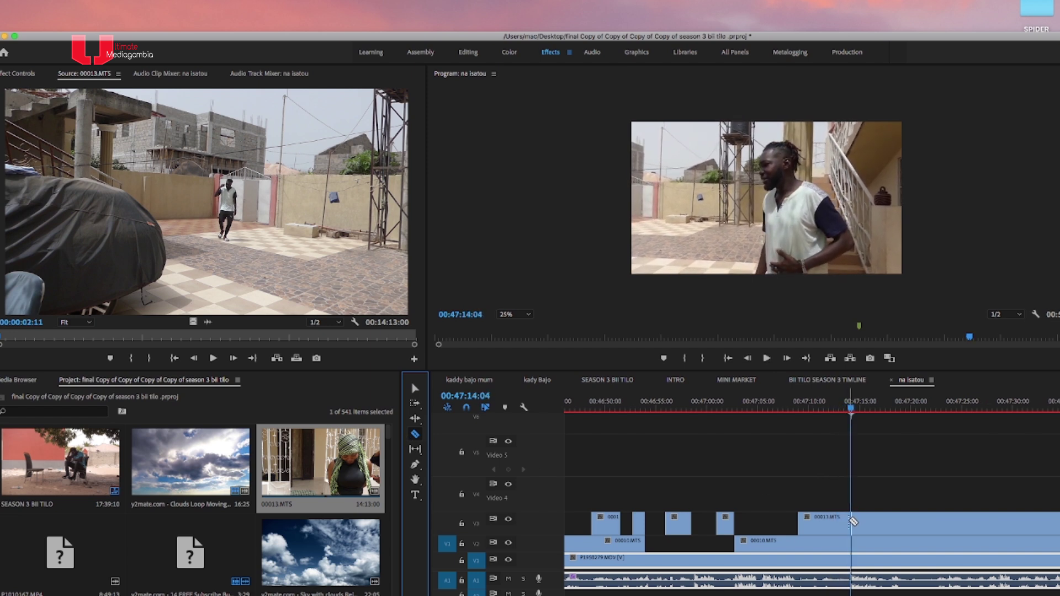
{"action": "left_click", "coordinate": [851, 519]}
Trim the start of the V3 part after the cut to about 00:47:17:00 and the V2 part to 00:47:18:05.
{"action": "left_click", "coordinate": [415, 403]}
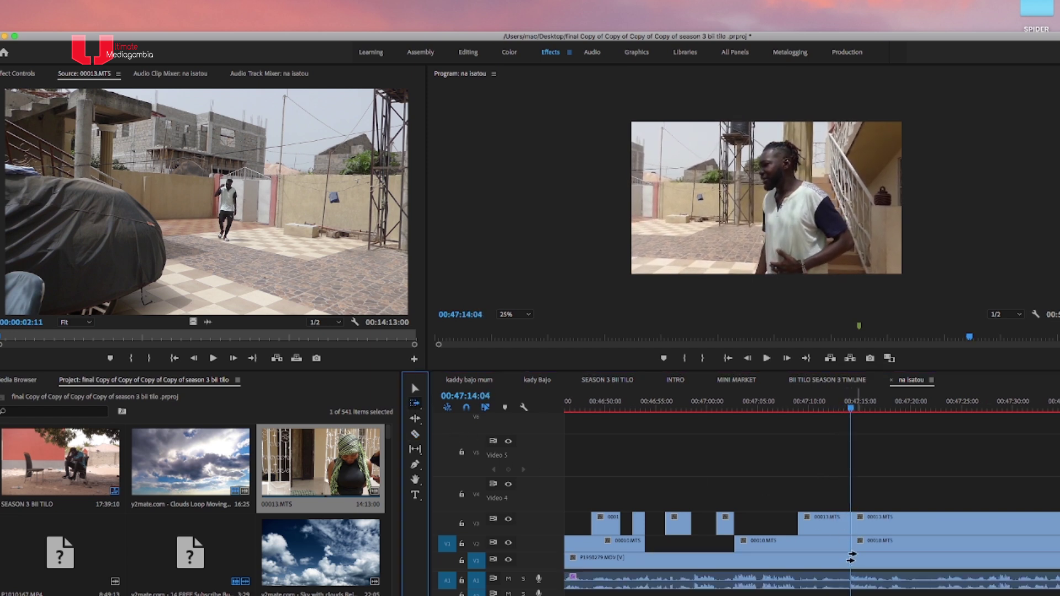
{"action": "left_click_drag", "start_coordinate": [856, 543], "coordinate": [944, 544]}
{"action": "left_click_drag", "start_coordinate": [859, 525], "coordinate": [970, 534]}
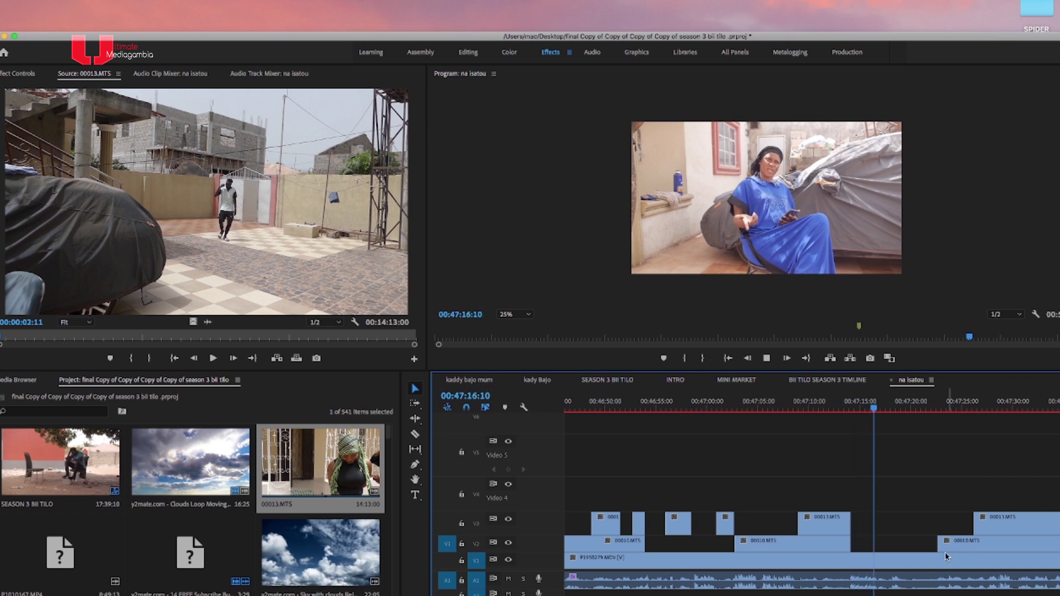
{"action": "left_click_drag", "start_coordinate": [974, 524], "coordinate": [882, 534]}
{"action": "key", "text": "space"}
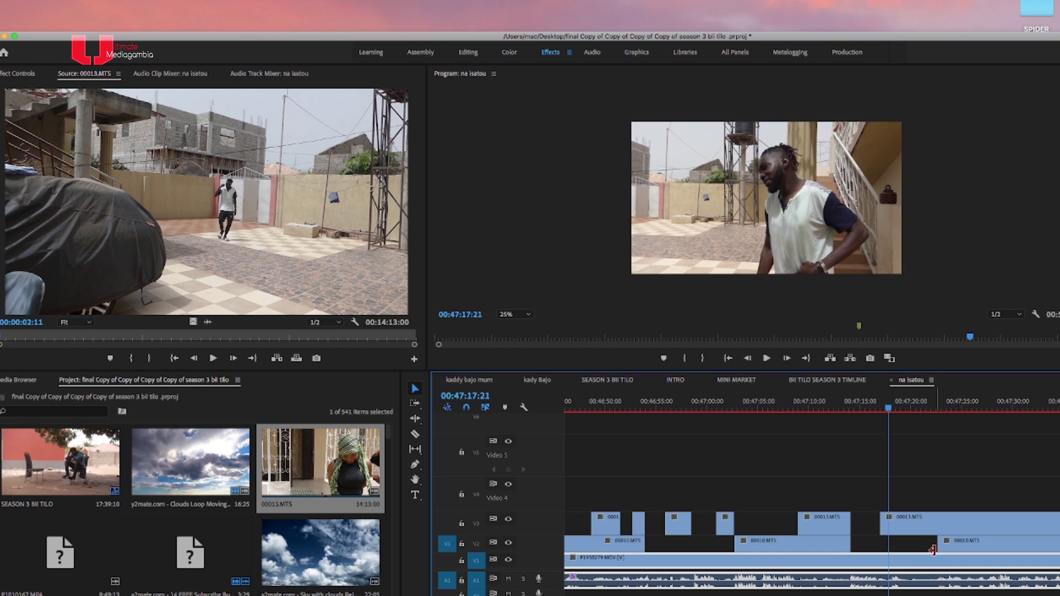
{"action": "left_click_drag", "start_coordinate": [934, 545], "coordinate": [893, 545]}
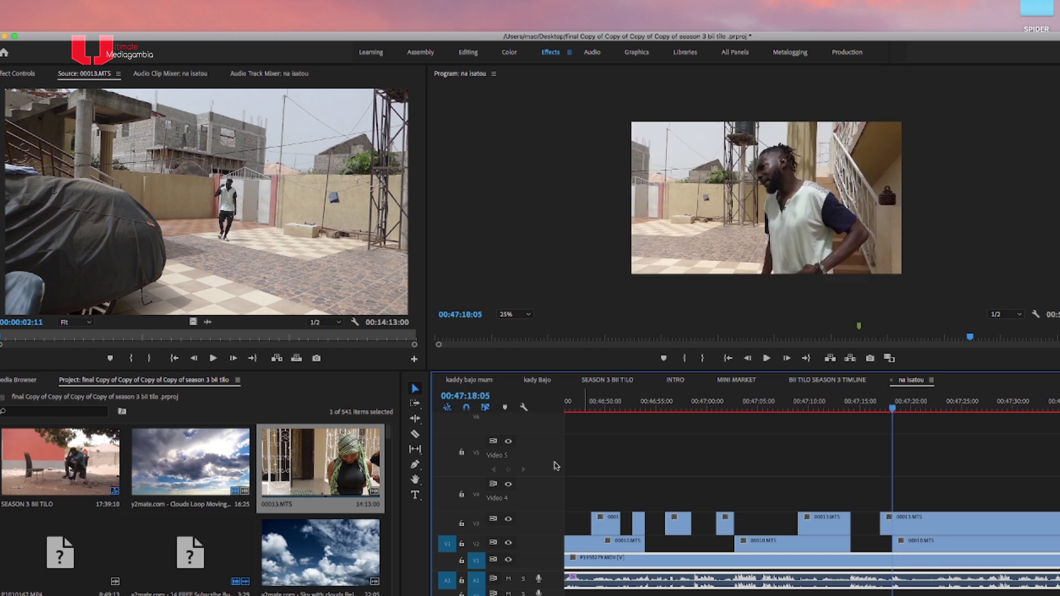
Cut 00013.MTS on V3 at 00:47:18:05 and trim the start of the remaining part to about 00:47:25:10.
{"action": "left_click", "coordinate": [416, 435]}
{"action": "left_click", "coordinate": [897, 525]}
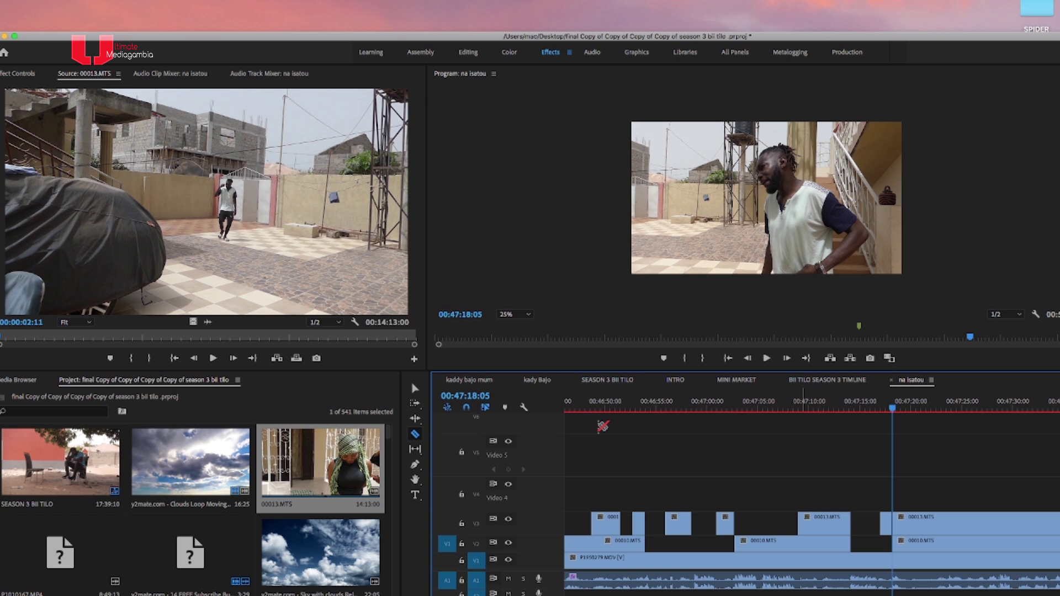
{"action": "left_click", "coordinate": [410, 390]}
{"action": "left_click_drag", "start_coordinate": [898, 525], "coordinate": [966, 528]}
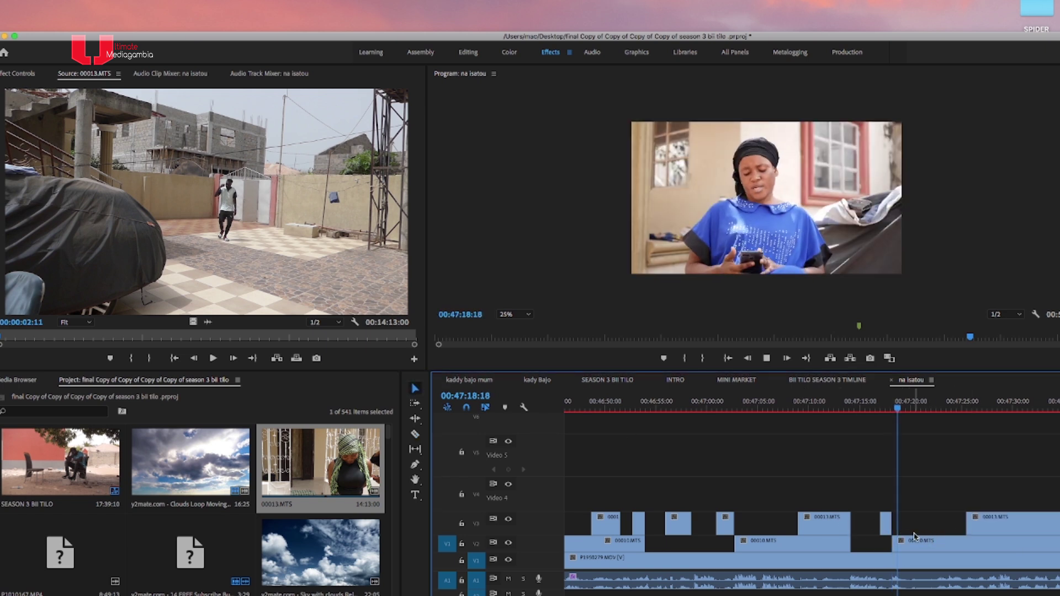
Cut the V2 clip at about 00:47:20:08, trim its remaining part's start to about 00:47:24:04, and extend the V3 start back to the cut.
{"action": "key", "text": "c"}
{"action": "key", "text": "space"}
{"action": "left_click", "coordinate": [914, 543]}
{"action": "left_click", "coordinate": [413, 389]}
{"action": "left_click_drag", "start_coordinate": [970, 522], "coordinate": [956, 547]}
Cut the V3 clip and the V1 clip with its audio at 00:47:22:09.
{"action": "key", "text": "c"}
{"action": "key", "text": "space"}
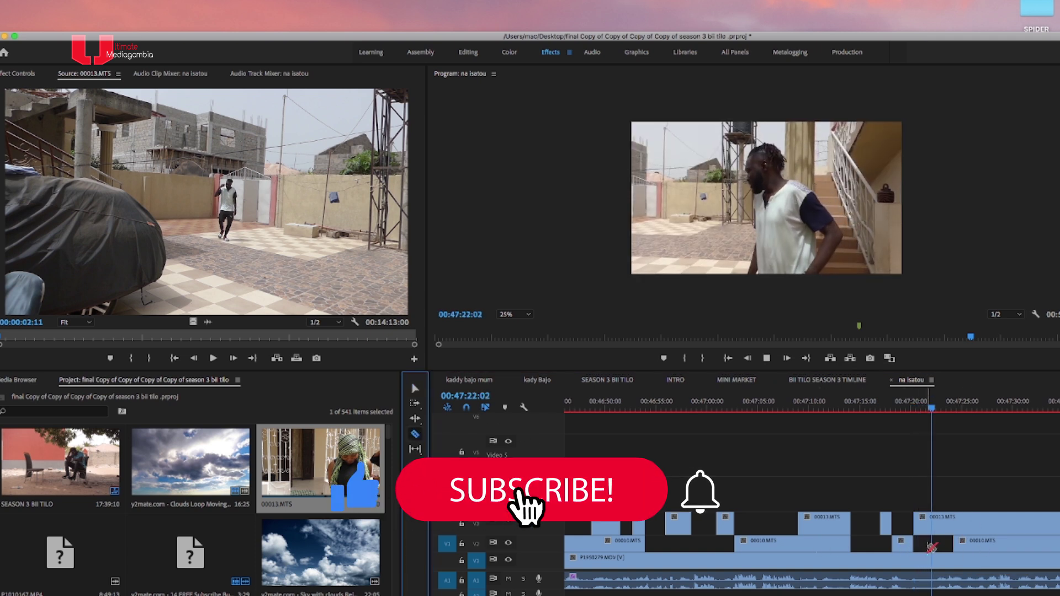
{"action": "key", "text": "space"}
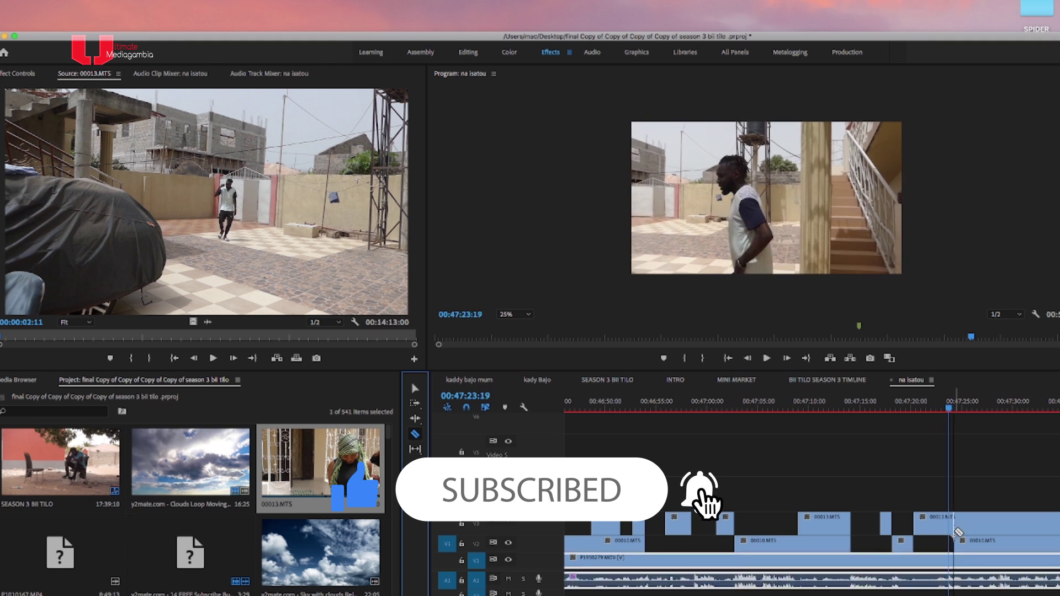
{"action": "key", "text": "space"}
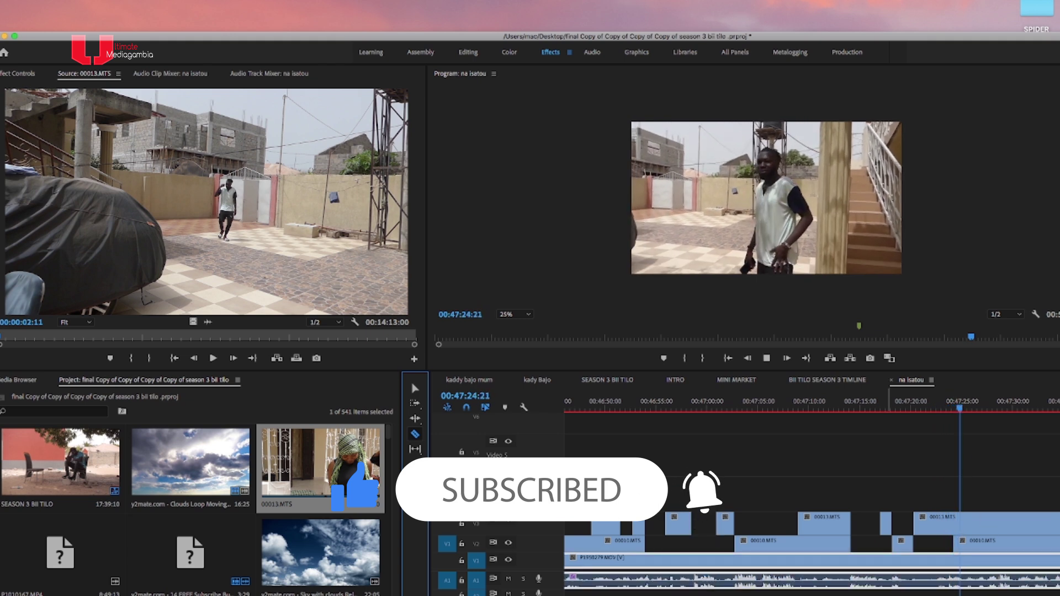
{"action": "key", "text": "minus"}
{"action": "key", "text": "minus"}
{"action": "key", "text": "minus"}
{"action": "key", "text": "equal"}
{"action": "key", "text": "equal"}
{"action": "key", "text": "equal"}
{"action": "key", "text": "equal"}
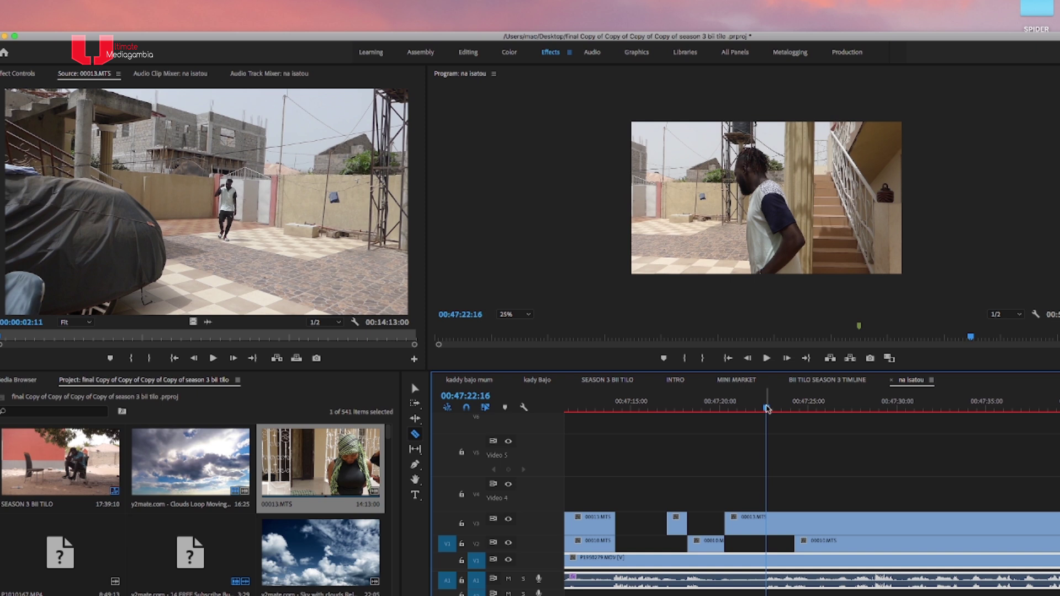
{"action": "left_click", "coordinate": [762, 401]}
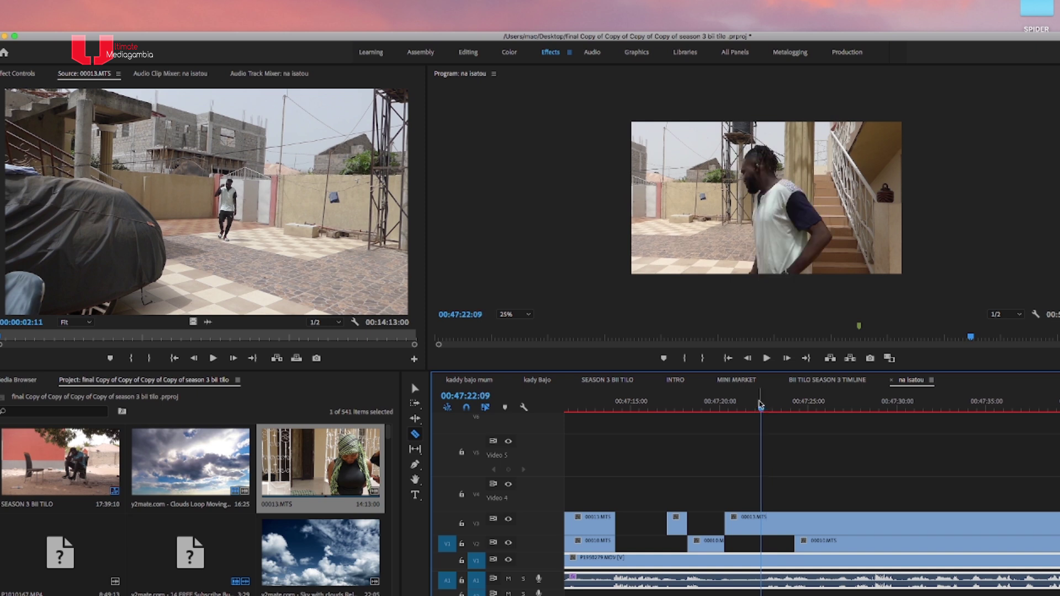
{"action": "left_click_drag", "start_coordinate": [761, 405], "coordinate": [760, 404]}
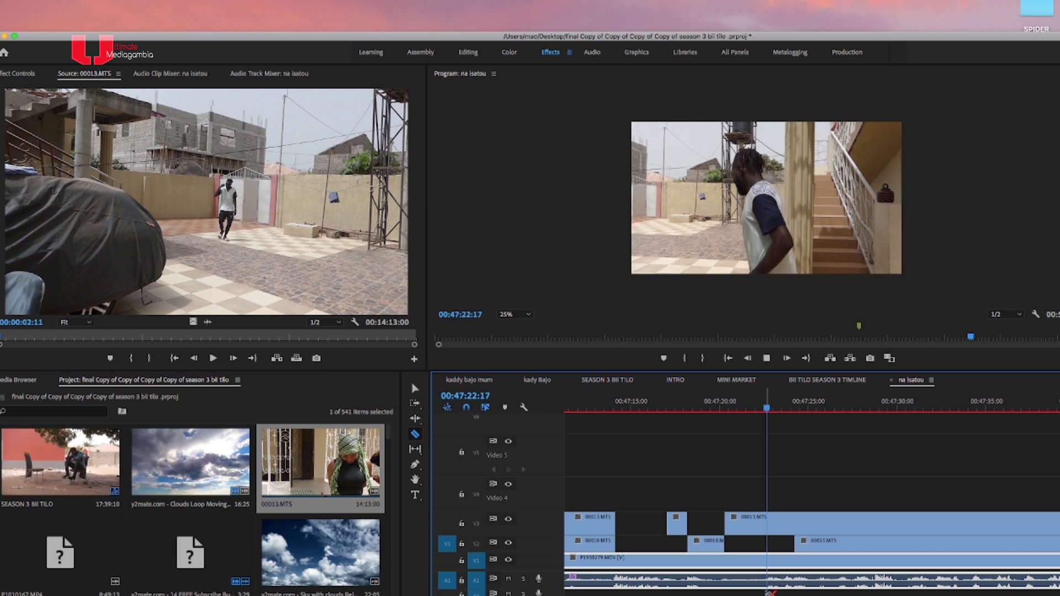
{"action": "left_click", "coordinate": [764, 560]}
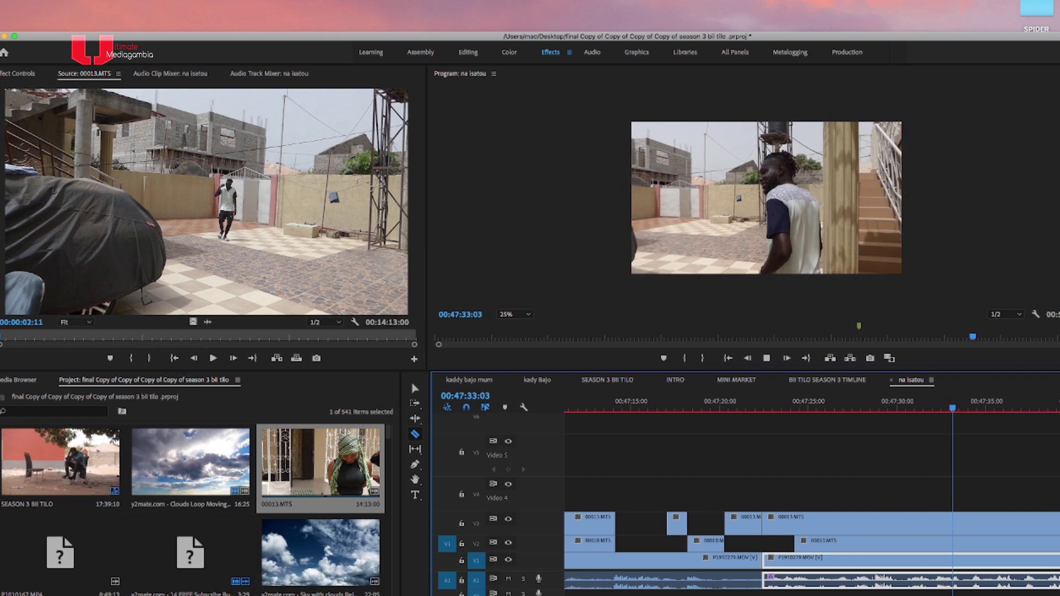
Cut all the stacked clips and their audio at 00:47:46:08 and select the section between the two latest cuts.
{"action": "key", "text": "minus"}
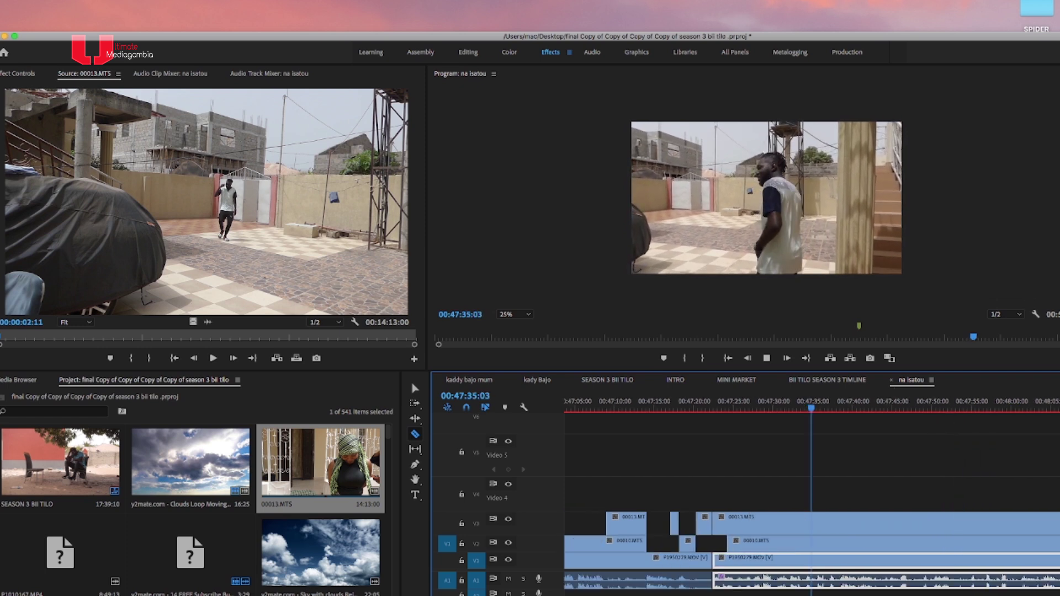
{"action": "key", "text": "space"}
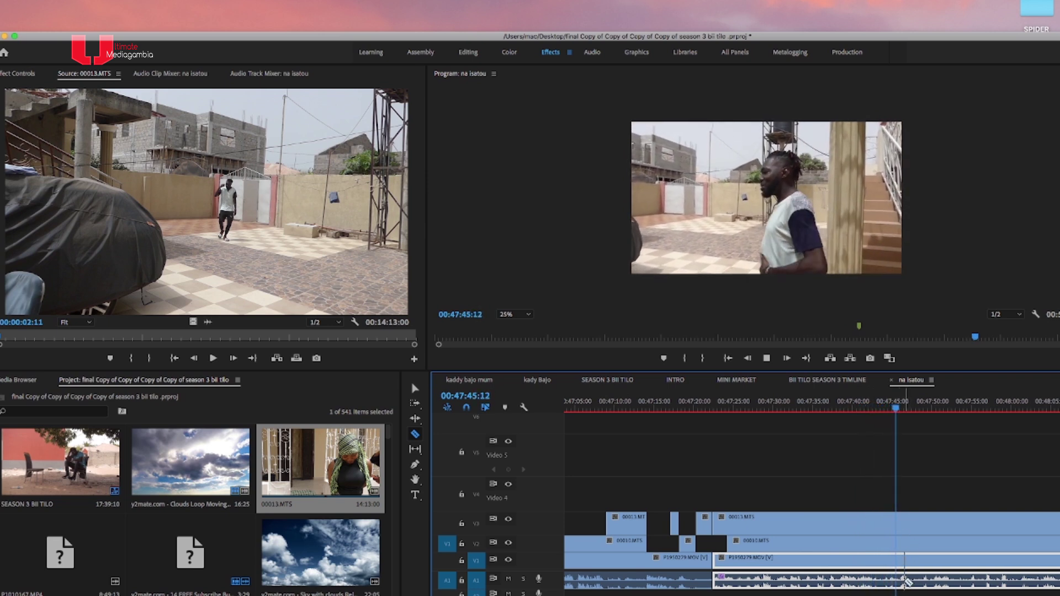
{"action": "key", "text": "space"}
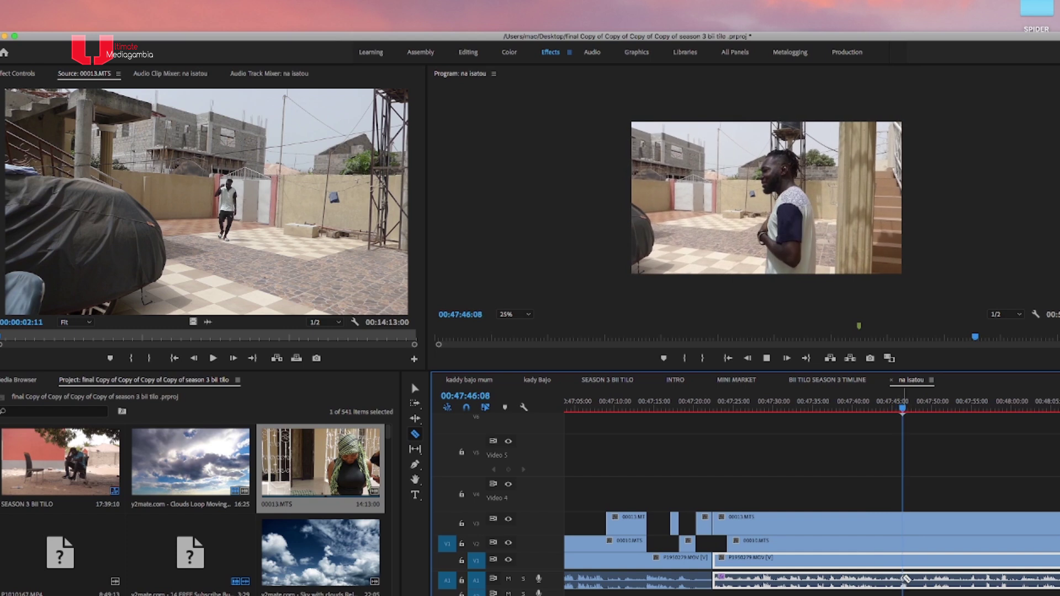
{"action": "left_click", "coordinate": [905, 577], "text": "shift"}
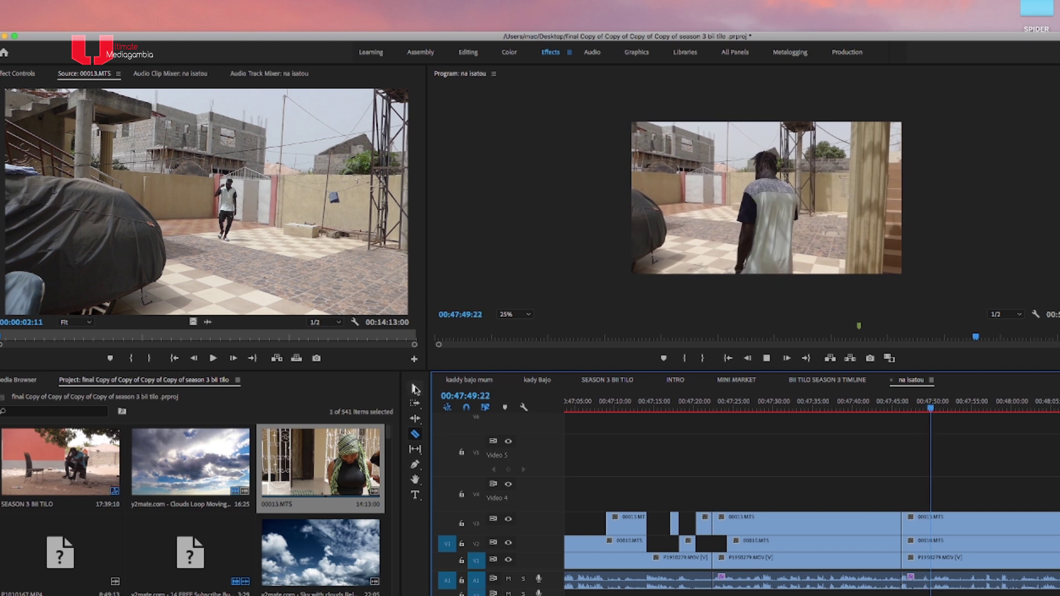
{"action": "left_click", "coordinate": [416, 389]}
{"action": "left_click", "coordinate": [866, 524]}
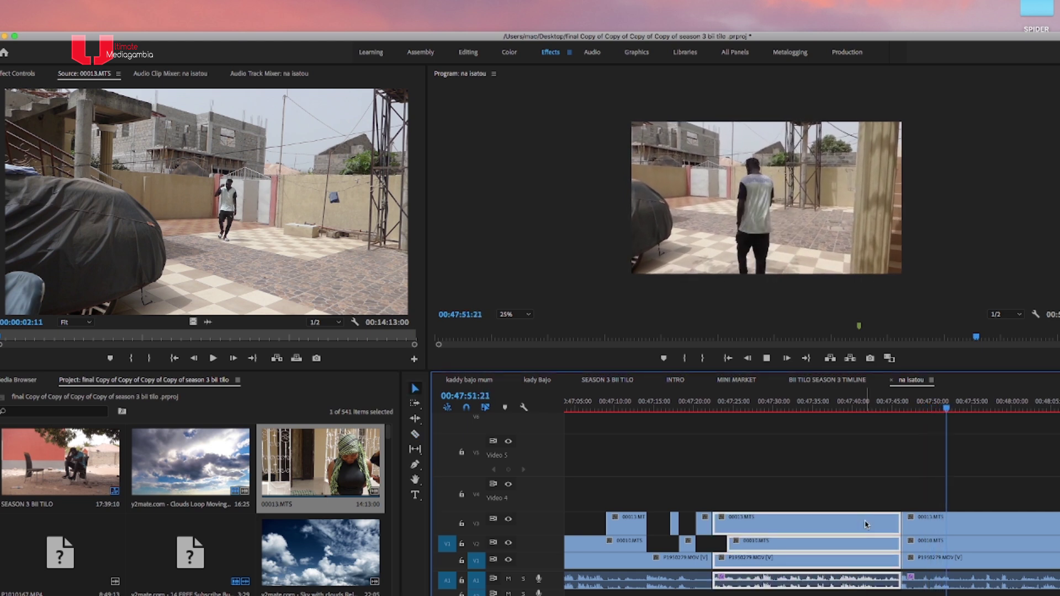
{"action": "key", "text": "space"}
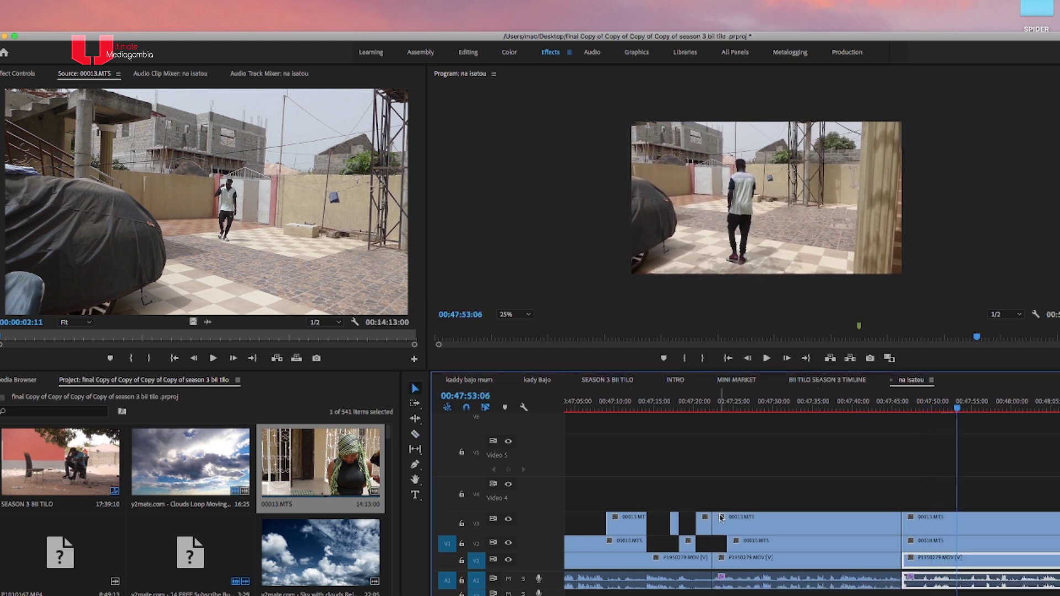
{"action": "left_click", "coordinate": [415, 434]}
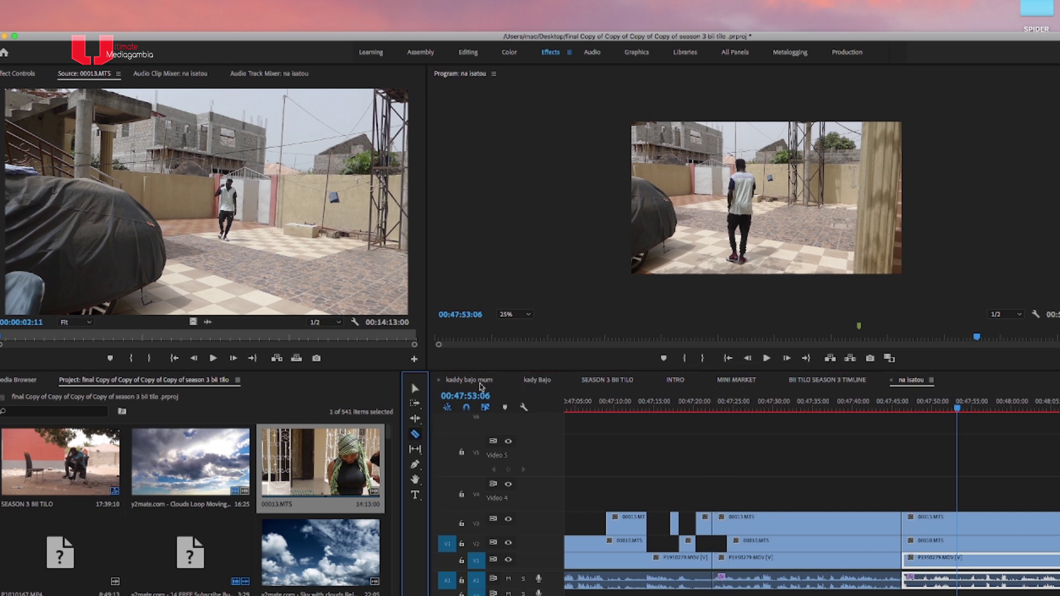
Delete the stacked clips and audio between 00:47:22:09 and 00:47:46:08, close the gap, and replay the join.
{"action": "left_click_drag", "start_coordinate": [786, 595], "coordinate": [830, 485]}
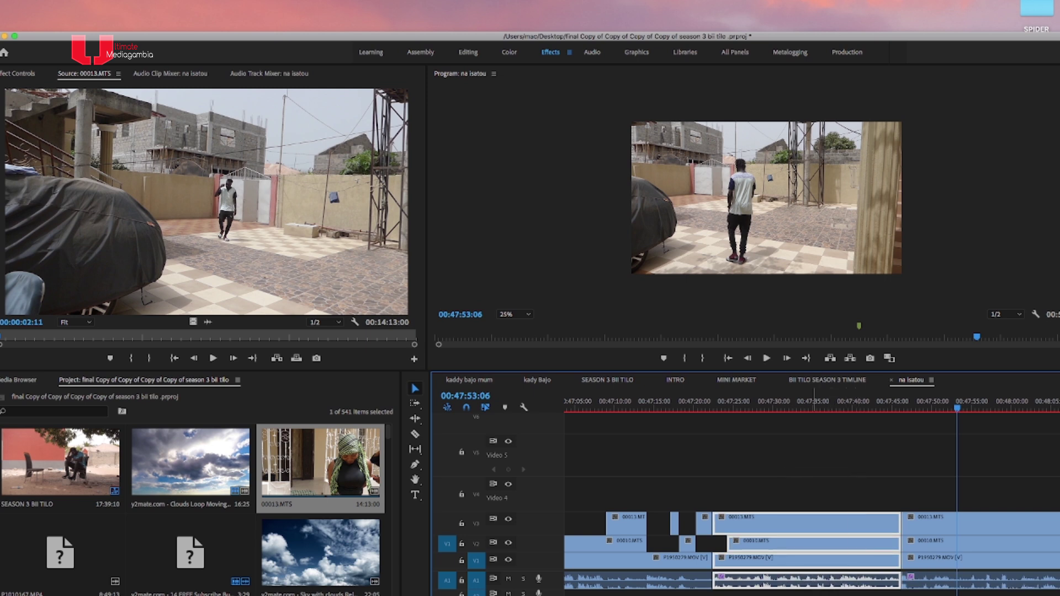
{"action": "left_click_drag", "start_coordinate": [840, 431], "coordinate": [820, 516]}
{"action": "left_click_drag", "start_coordinate": [829, 463], "coordinate": [786, 595]}
{"action": "key", "text": "Delete"}
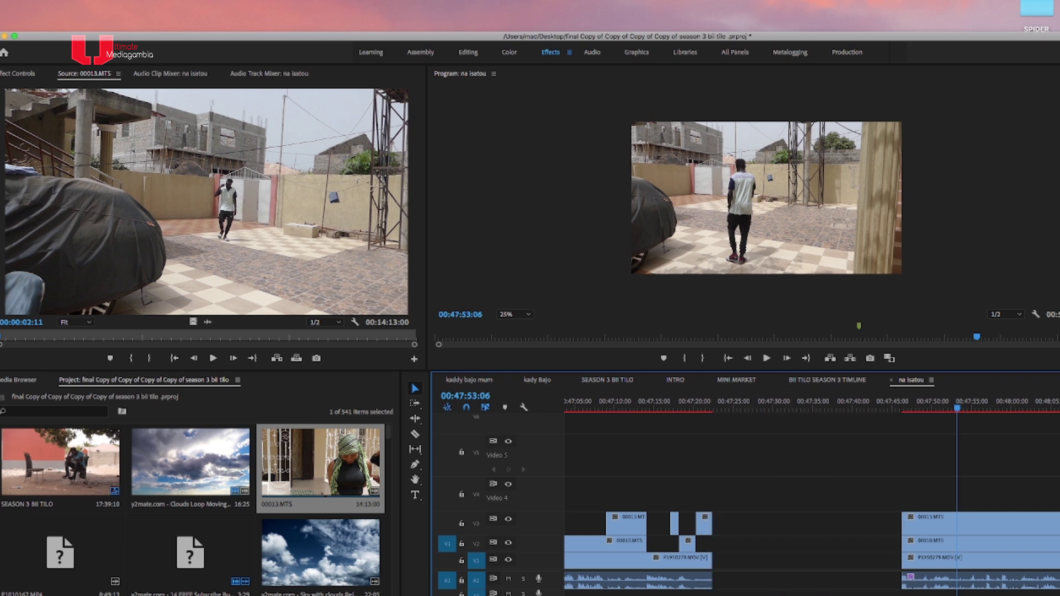
{"action": "right_click", "coordinate": [790, 583]}
{"action": "left_click", "coordinate": [809, 590]}
{"action": "left_click_drag", "start_coordinate": [711, 402], "coordinate": [699, 403]}
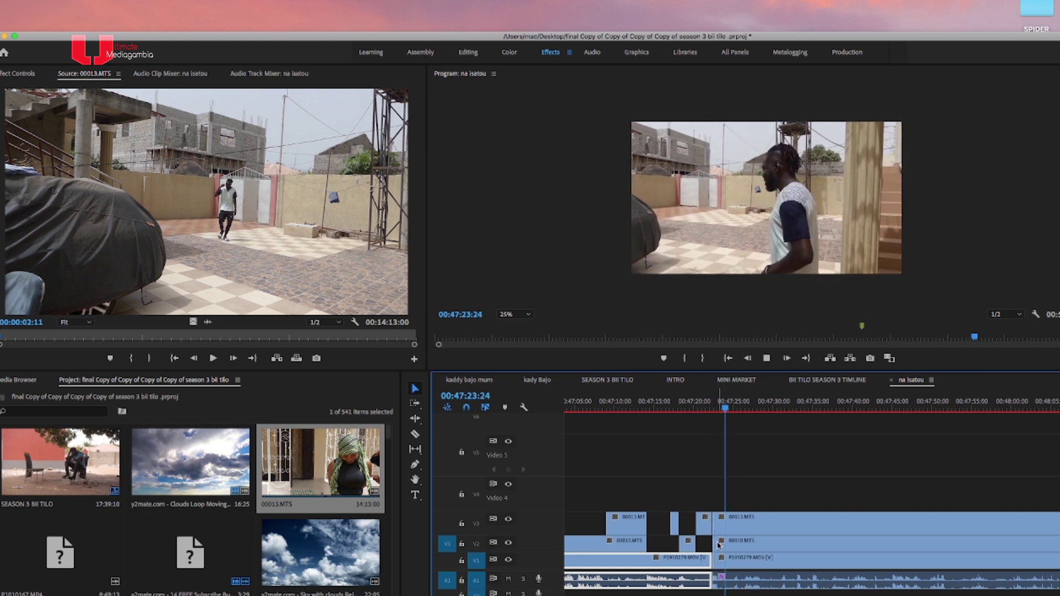
Cut 00013.MTS on V3 at about 00:47:24:18 and 00:47:32:08 and delete the piece between the cuts.
{"action": "left_click", "coordinate": [415, 434]}
{"action": "left_click", "coordinate": [731, 526]}
{"action": "left_click", "coordinate": [791, 520]}
{"action": "left_click", "coordinate": [415, 389]}
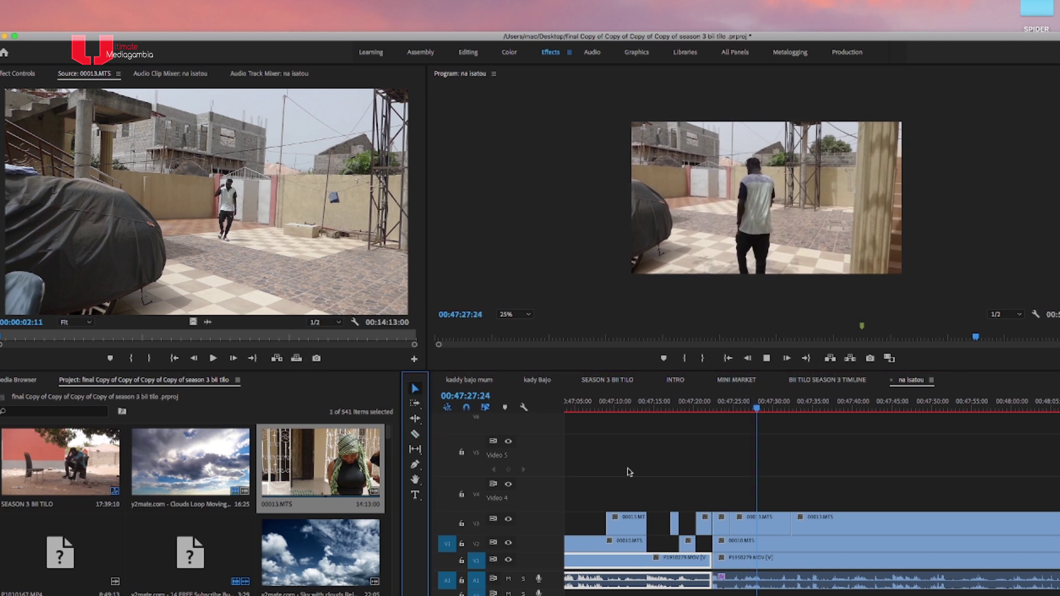
{"action": "left_click", "coordinate": [759, 524]}
{"action": "key", "text": "Delete"}
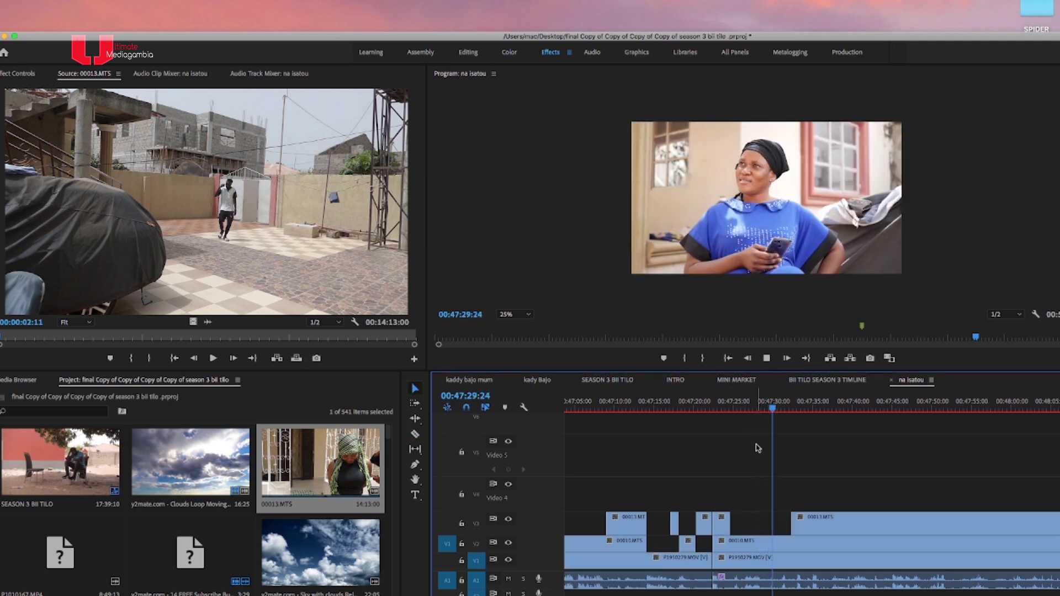
Replay from about 00:47:27:02 and extend the start of the following V3 clip back to about 00:47:29:07.
{"action": "key", "text": "space"}
{"action": "left_click", "coordinate": [750, 407]}
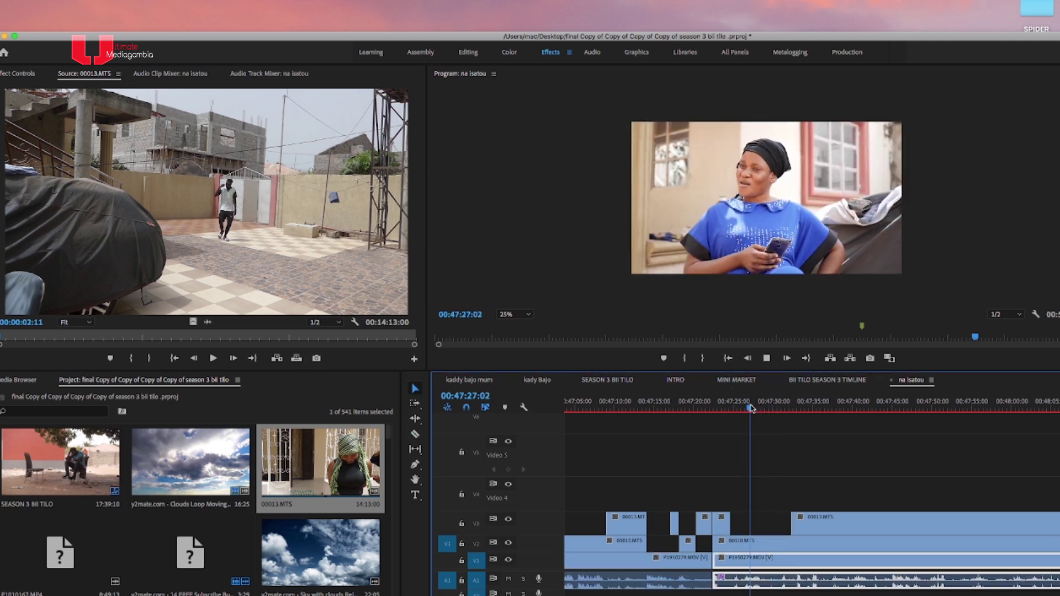
{"action": "left_click", "coordinate": [415, 434]}
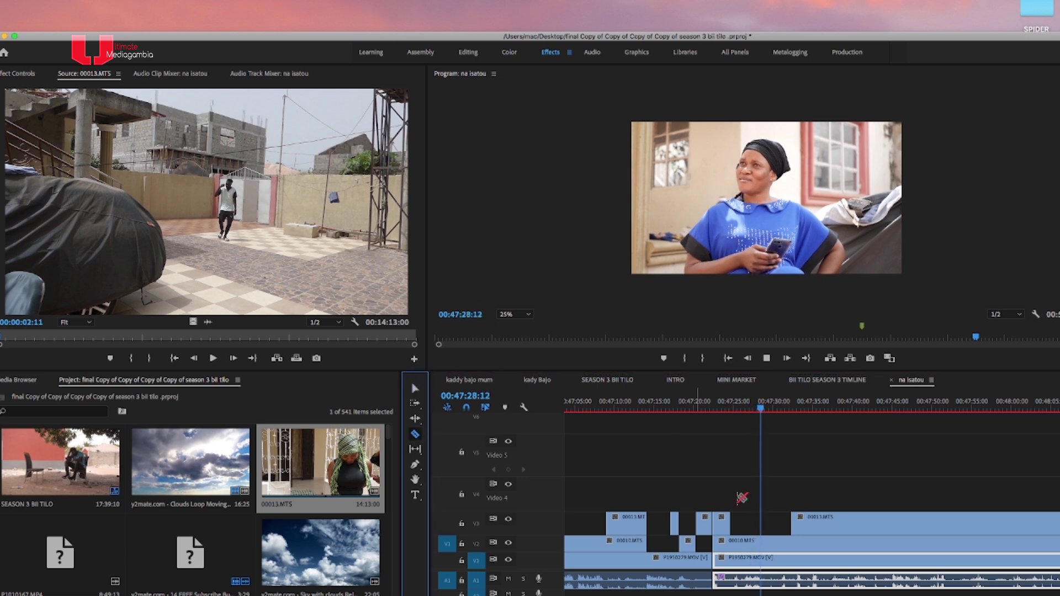
{"action": "key", "text": "space"}
{"action": "left_click_drag", "start_coordinate": [796, 519], "coordinate": [706, 519]}
Cut the V3 clip at about 00:47:35:21 and 00:47:43:20 during playback.
{"action": "left_click", "coordinate": [415, 434]}
{"action": "key", "text": "space"}
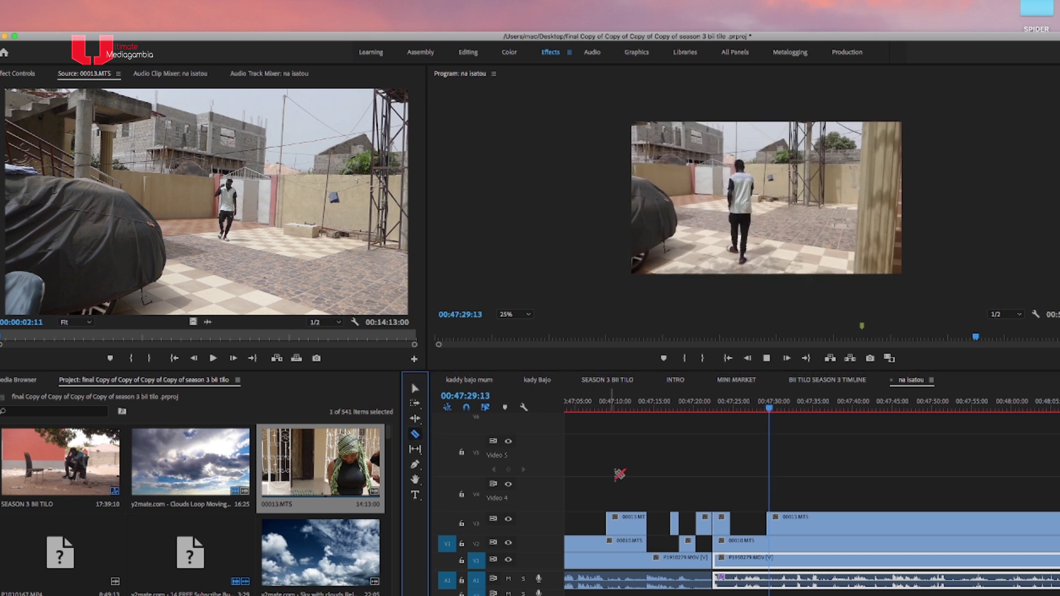
{"action": "left_click", "coordinate": [820, 525]}
{"action": "left_click", "coordinate": [883, 525]}
Trim the first V3 piece's end to about 00:47:34:14, the middle piece's start to about 00:47:40:00, and the last piece's start to about 00:47:49:21.
{"action": "left_click", "coordinate": [415, 388]}
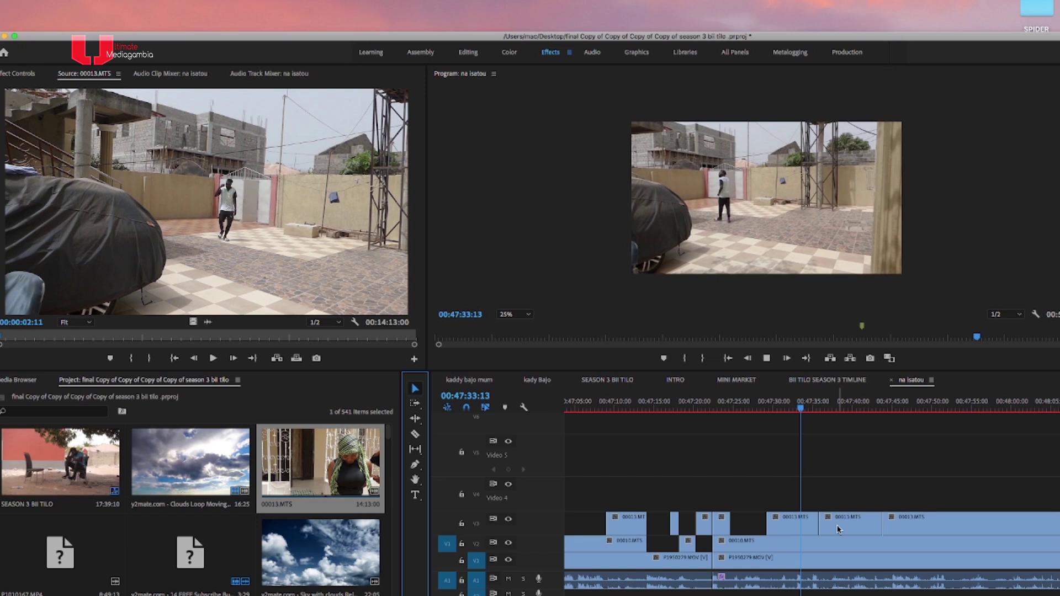
{"action": "mouse_move", "coordinate": [822, 523]}
{"action": "left_mouse_down"}
{"action": "mouse_move", "coordinate": [853, 523]}
{"action": "mouse_move", "coordinate": [808, 522]}
{"action": "left_mouse_up"}
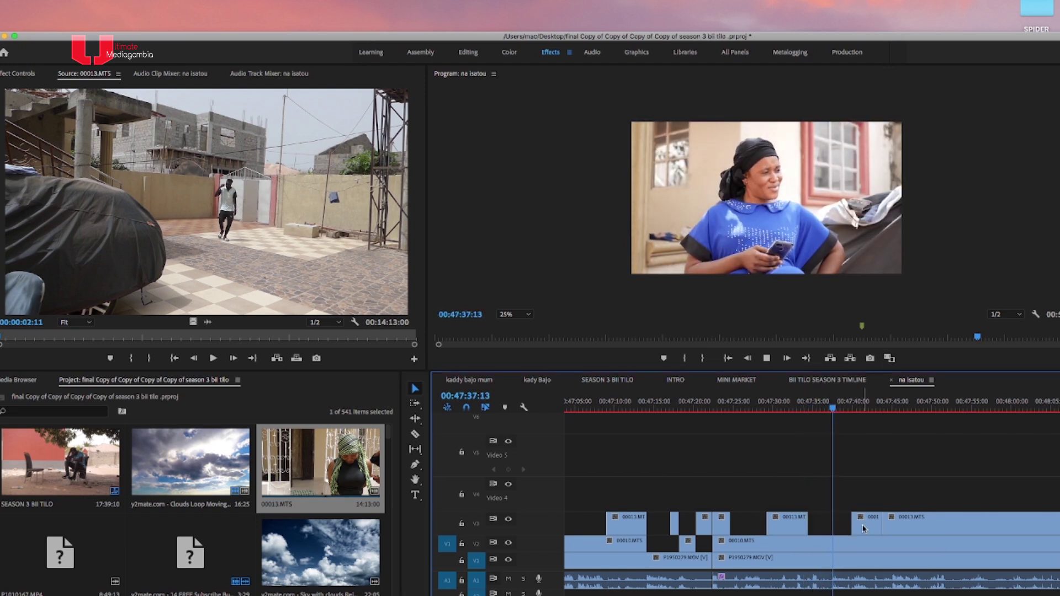
{"action": "left_click_drag", "start_coordinate": [887, 523], "coordinate": [932, 523]}
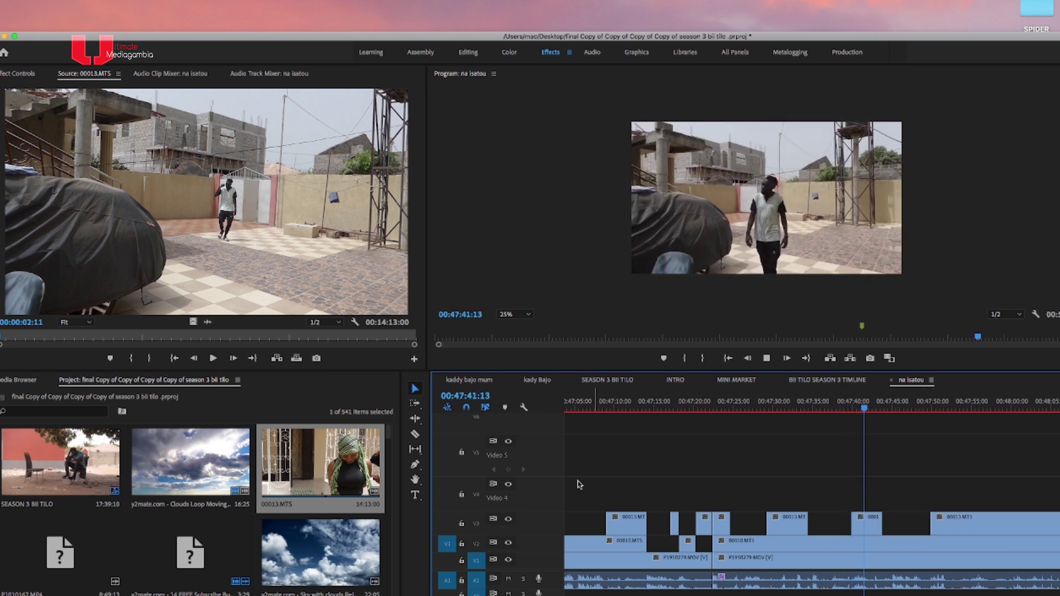
Cut the V2 clip at about 00:47:43:20 and 00:47:51:07 and delete the piece between the cuts.
{"action": "key", "text": "c"}
{"action": "left_click", "coordinate": [882, 544]}
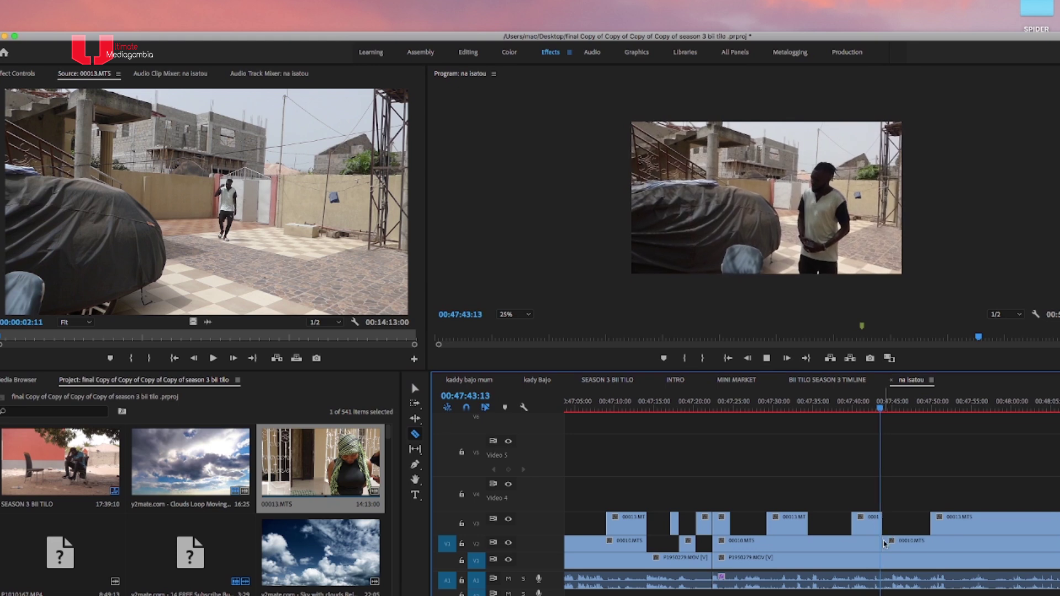
{"action": "left_click", "coordinate": [946, 544]}
{"action": "left_click", "coordinate": [416, 390]}
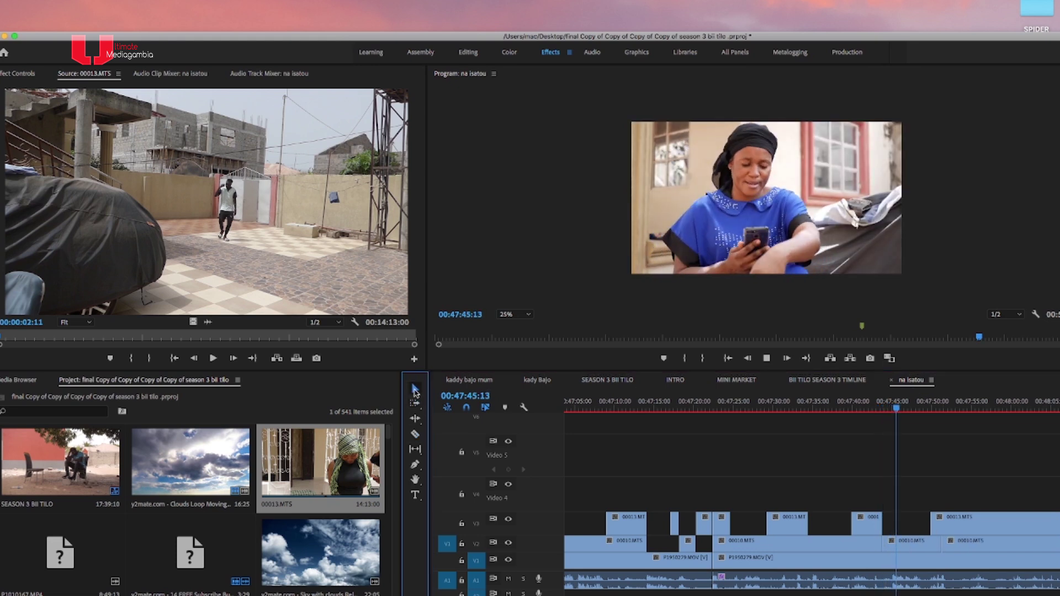
{"action": "left_click", "coordinate": [926, 542]}
{"action": "key", "text": "Delete"}
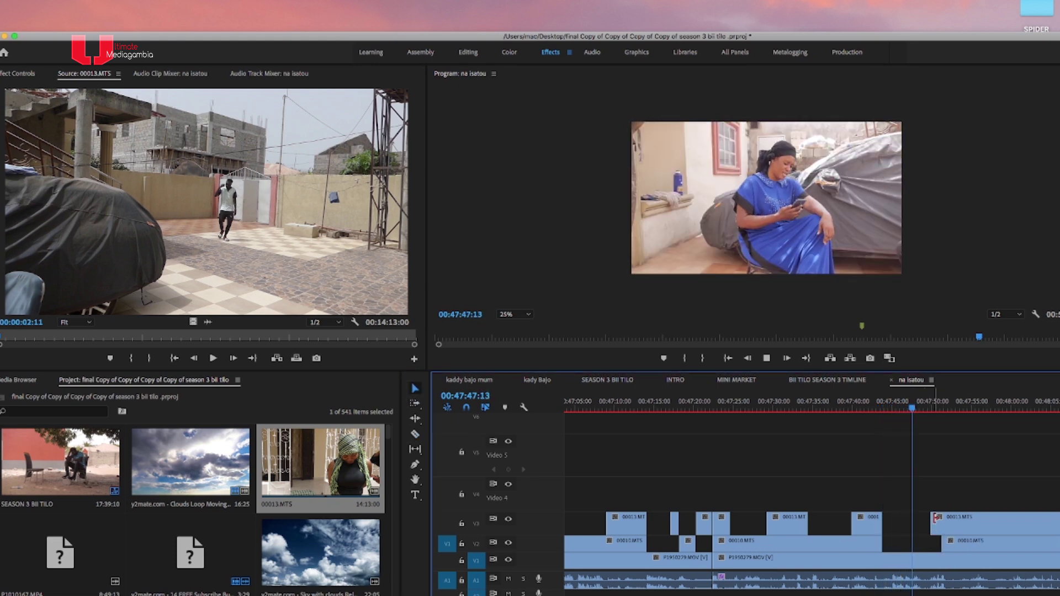
Replay the latest edit from about 00:47:42:12 and cut the V1 clip with its audio at 00:47:47:04.
{"action": "key", "text": "space"}
{"action": "key", "text": "d"}
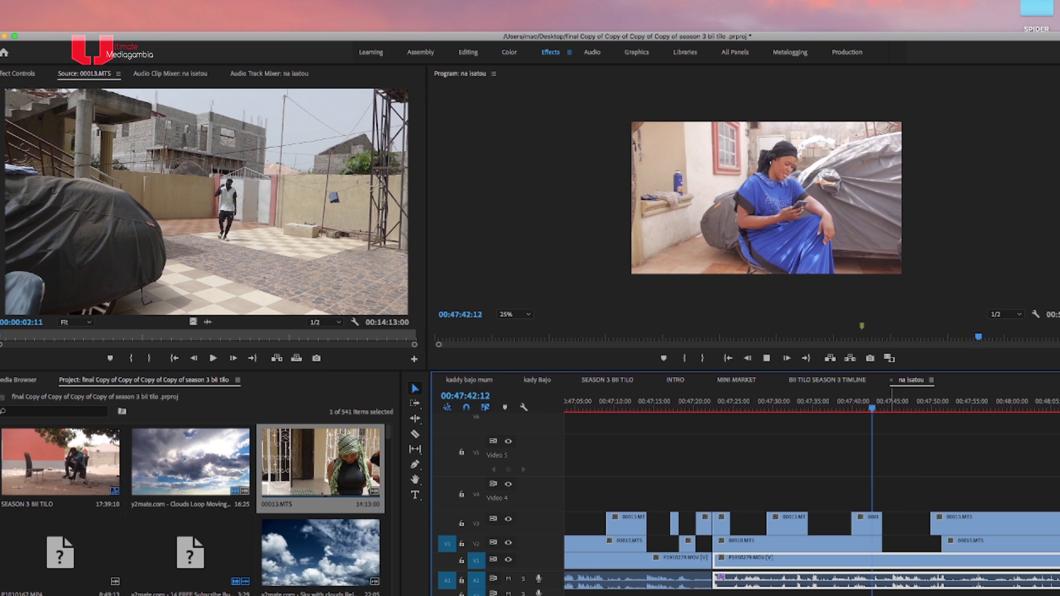
{"action": "key", "text": "space"}
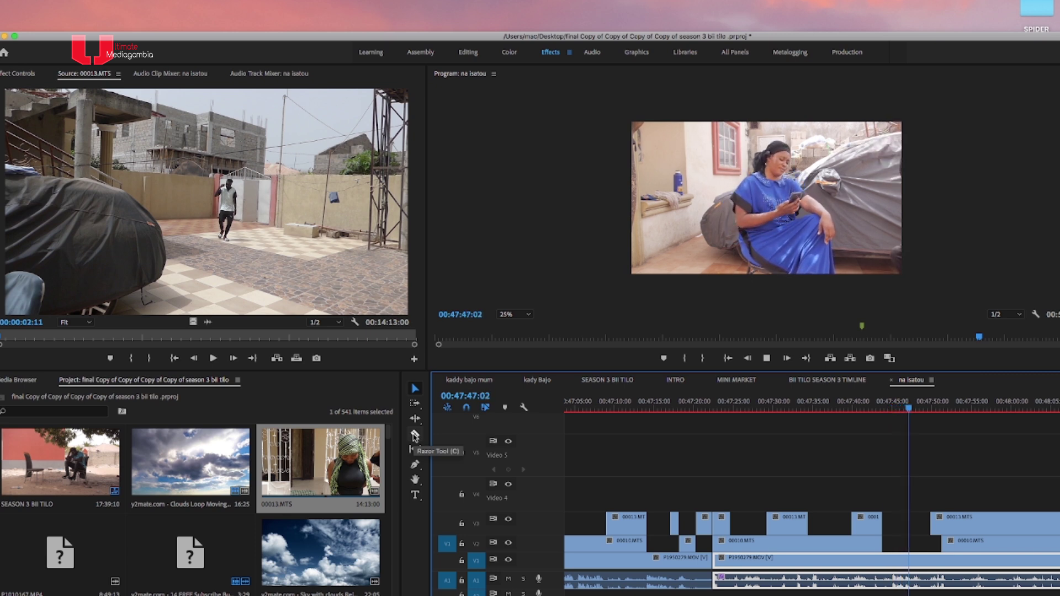
{"action": "left_click", "coordinate": [416, 436]}
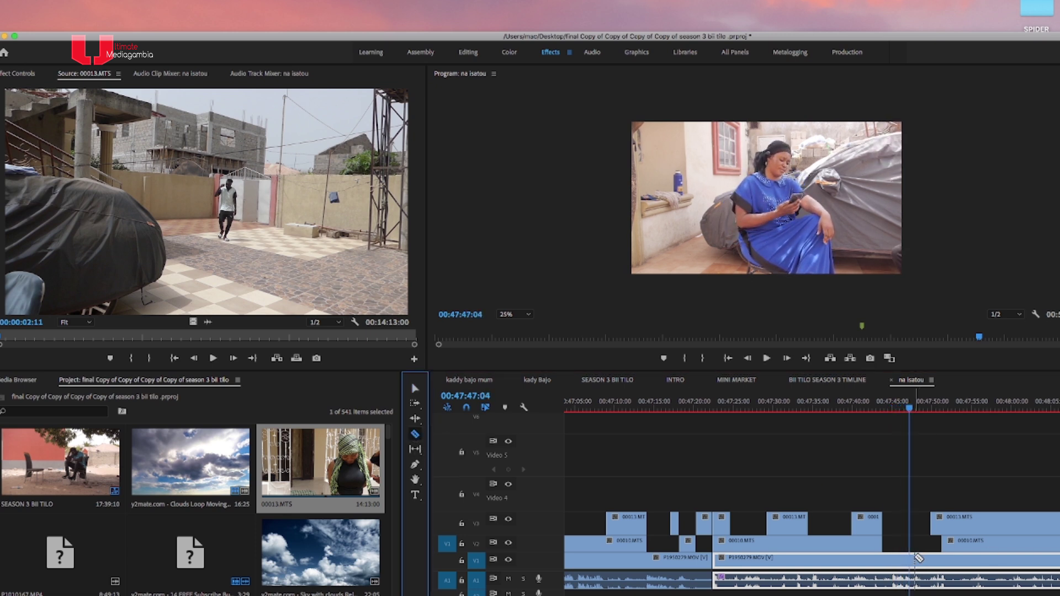
{"action": "left_click", "coordinate": [911, 560]}
{"action": "left_click", "coordinate": [416, 388]}
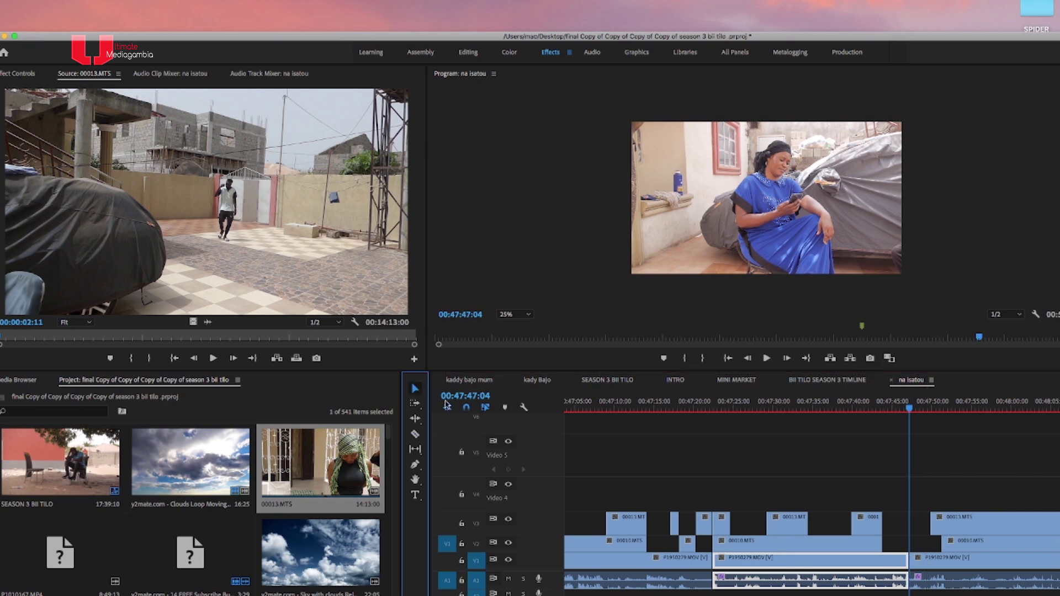
Play through the footage following the 00:47:47:04 cut to find where the usable dialogue resumes.
{"action": "scroll", "coordinate": [839, 497], "scroll_direction": "right", "scroll_amount": 4}
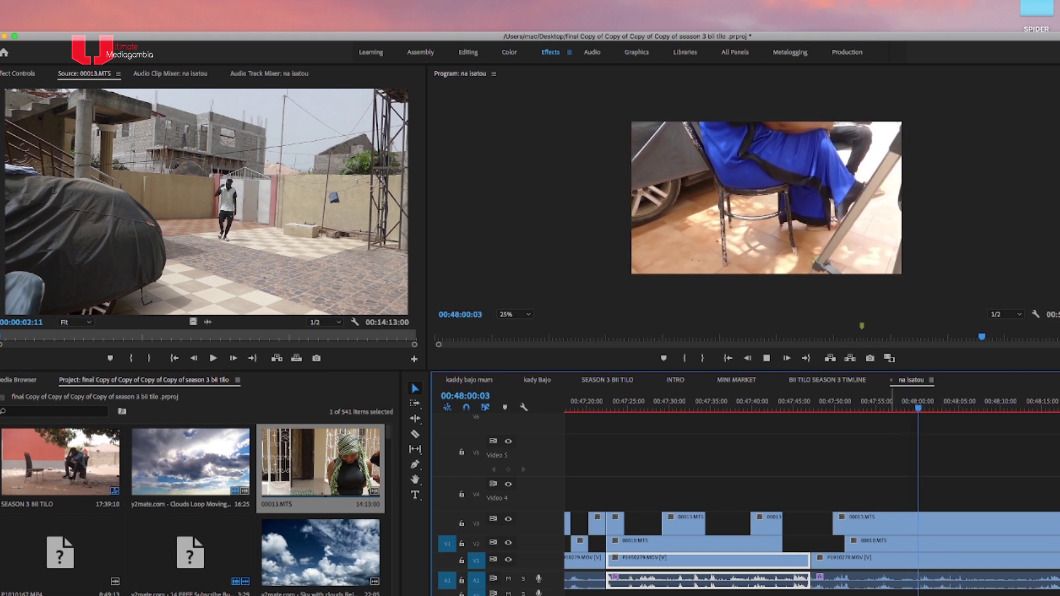
{"action": "key", "text": "minus"}
{"action": "key", "text": "minus"}
{"action": "key", "text": "equal"}
{"action": "key", "text": "equal"}
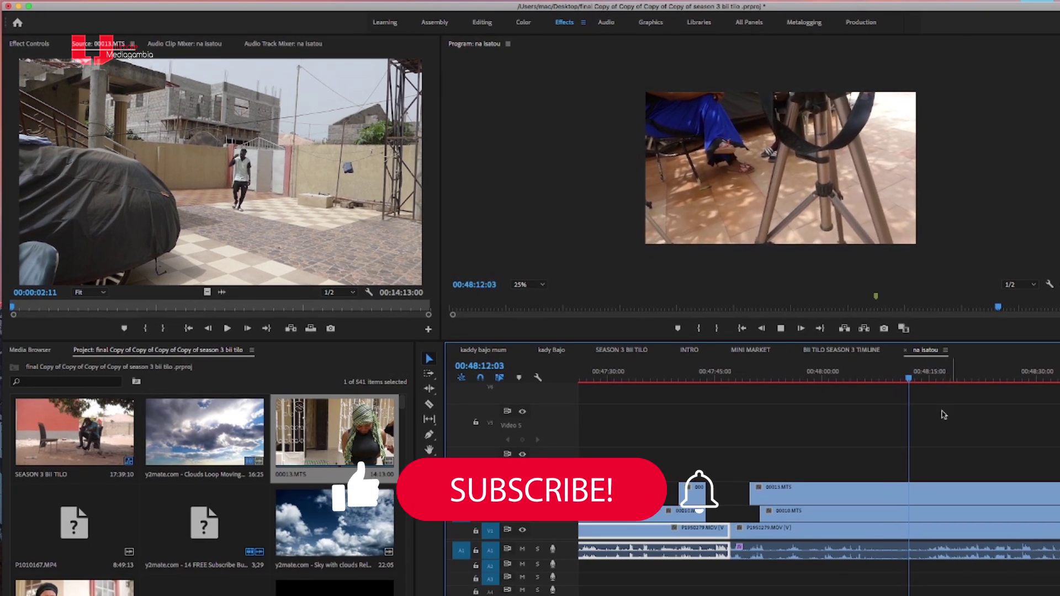
{"action": "scroll", "coordinate": [819, 486], "scroll_direction": "right", "scroll_amount": 3}
{"action": "scroll", "coordinate": [819, 486], "scroll_direction": "left", "scroll_amount": 3}
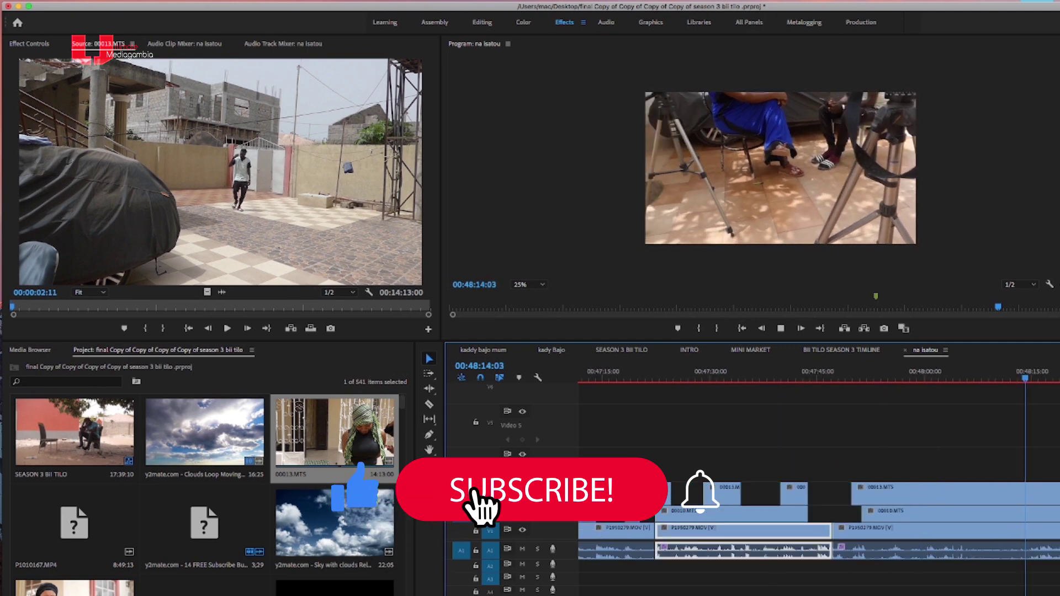
{"action": "scroll", "coordinate": [819, 486], "scroll_direction": "right", "scroll_amount": 2}
{"action": "key", "text": "minus"}
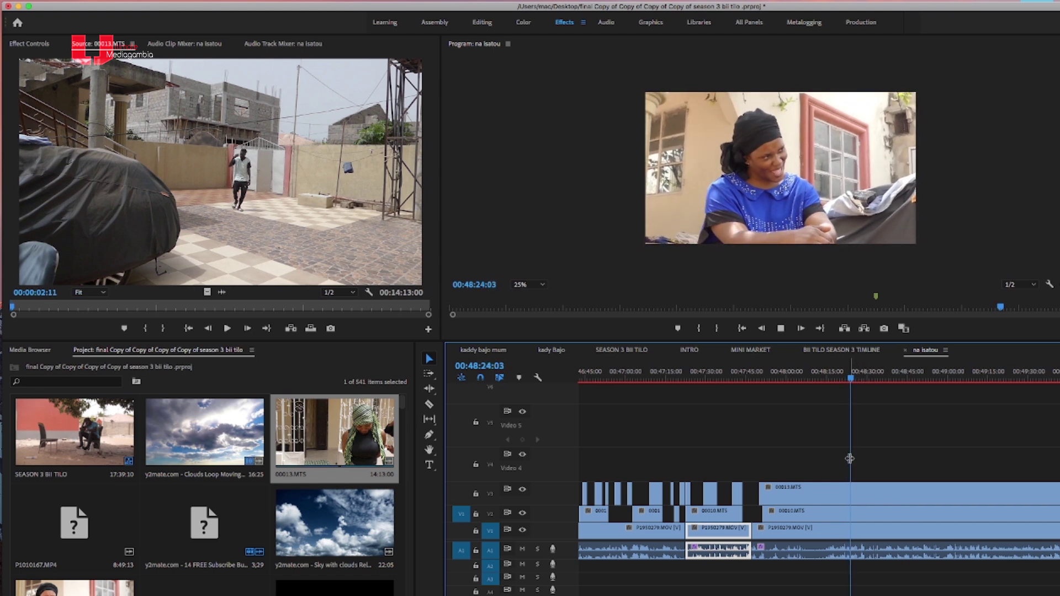
Cut all the stacked clips and their audio at 00:48:21:13.
{"action": "left_click", "coordinate": [844, 374]}
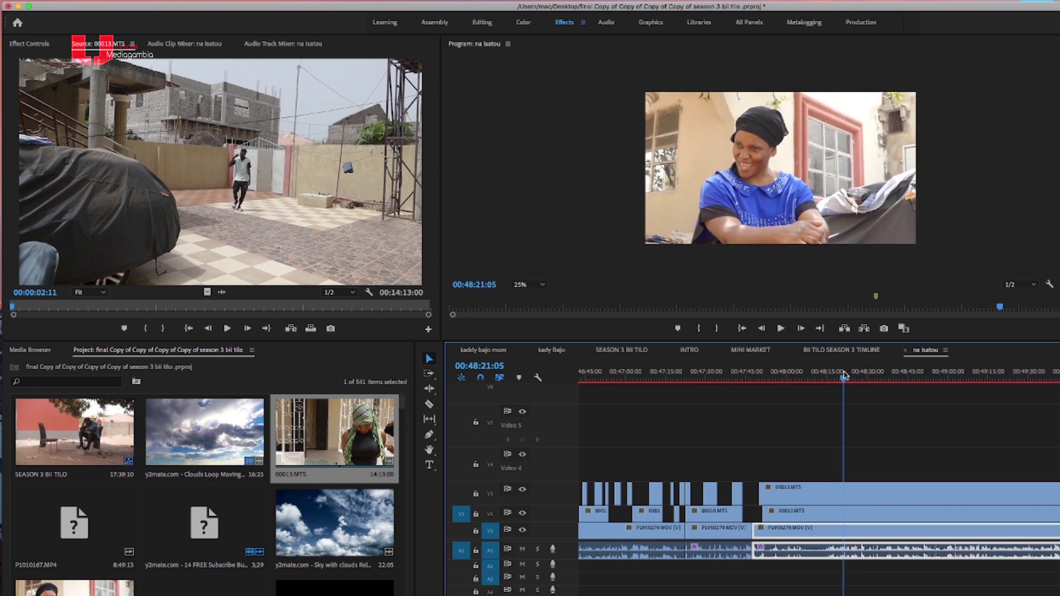
{"action": "key", "text": "space"}
{"action": "key", "text": "c"}
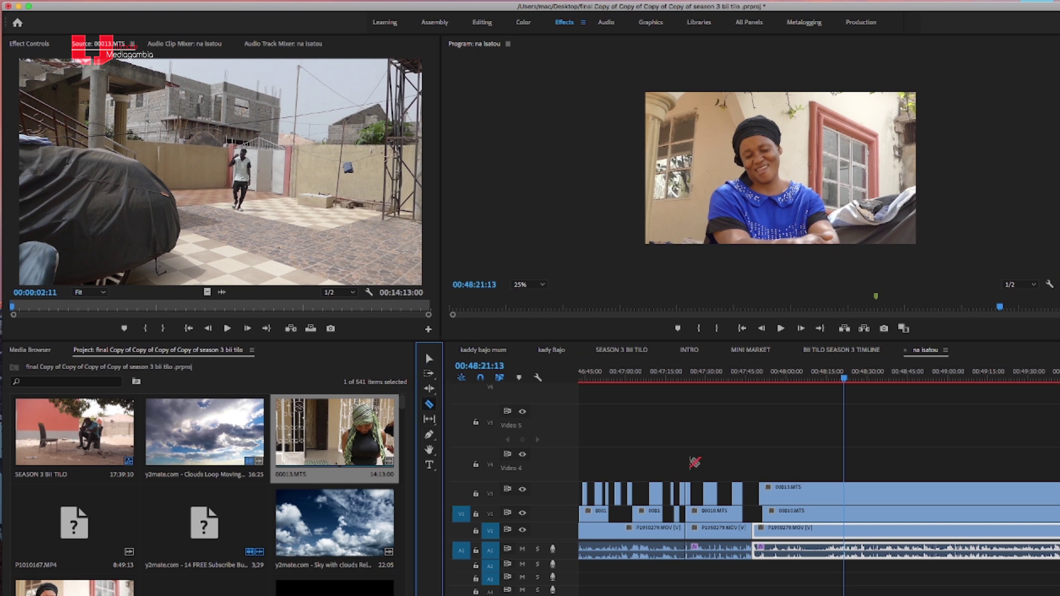
{"action": "left_click", "coordinate": [845, 530]}
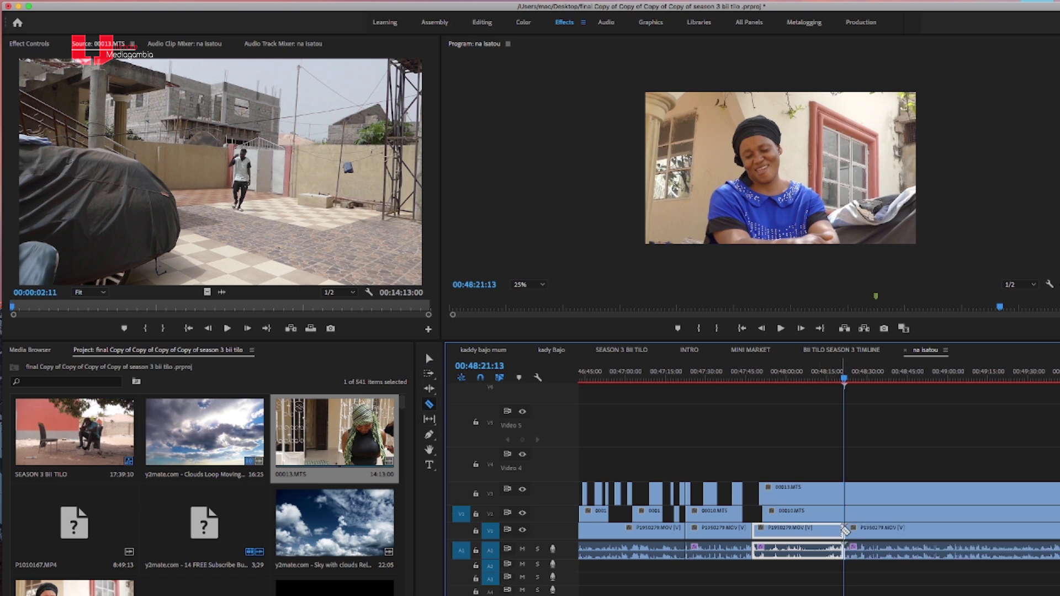
{"action": "left_click", "coordinate": [432, 361]}
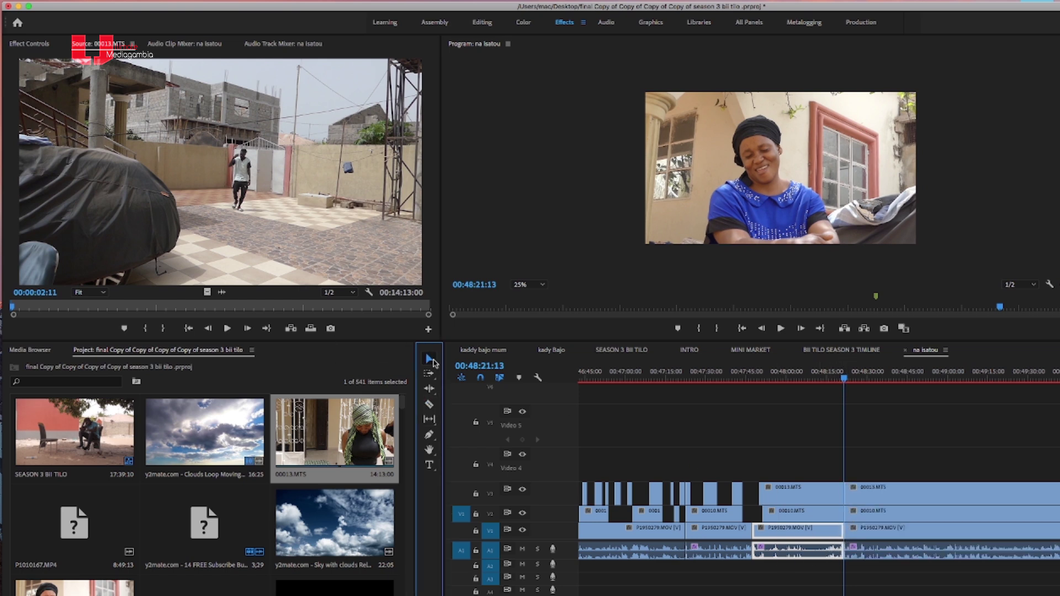
Delete the section between 00:47:47:04 and 00:48:21:13 together with its gap, and save the project.
{"action": "key", "text": "Delete"}
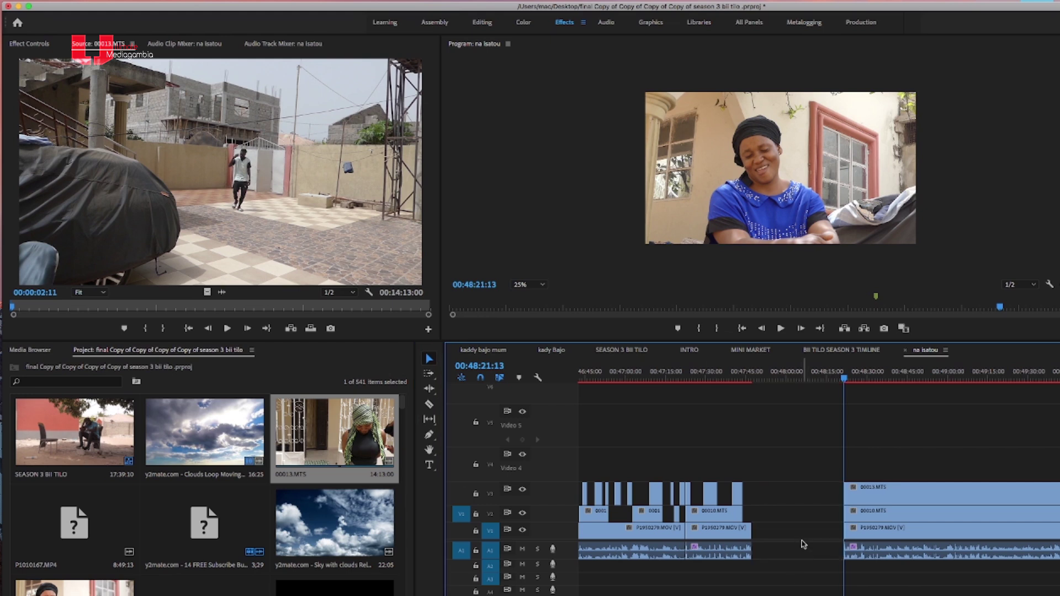
{"action": "right_click", "coordinate": [803, 544]}
{"action": "left_click", "coordinate": [810, 551]}
{"action": "key", "text": "Up"}
{"action": "key", "text": "space"}
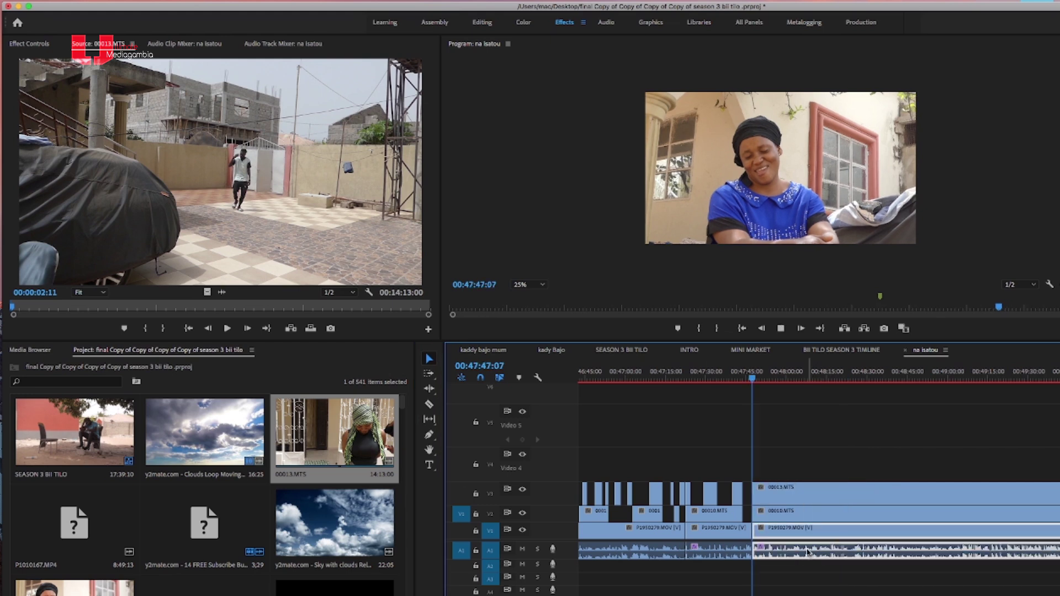
{"action": "key", "text": "space"}
{"action": "key", "text": "super+s"}
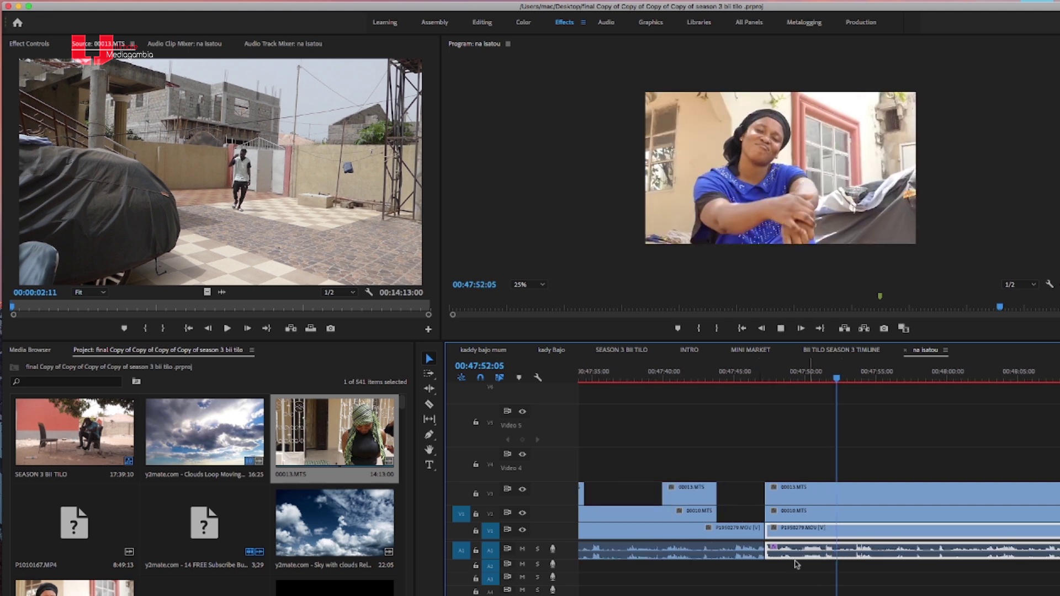
Cut the V3 clip at 00:47:52:07 and about 00:47:57:00 and delete the piece between the cuts.
{"action": "key", "text": "space"}
{"action": "left_click", "coordinate": [429, 404]}
{"action": "left_click", "coordinate": [839, 499]}
{"action": "left_click", "coordinate": [905, 499]}
{"action": "left_click", "coordinate": [429, 360]}
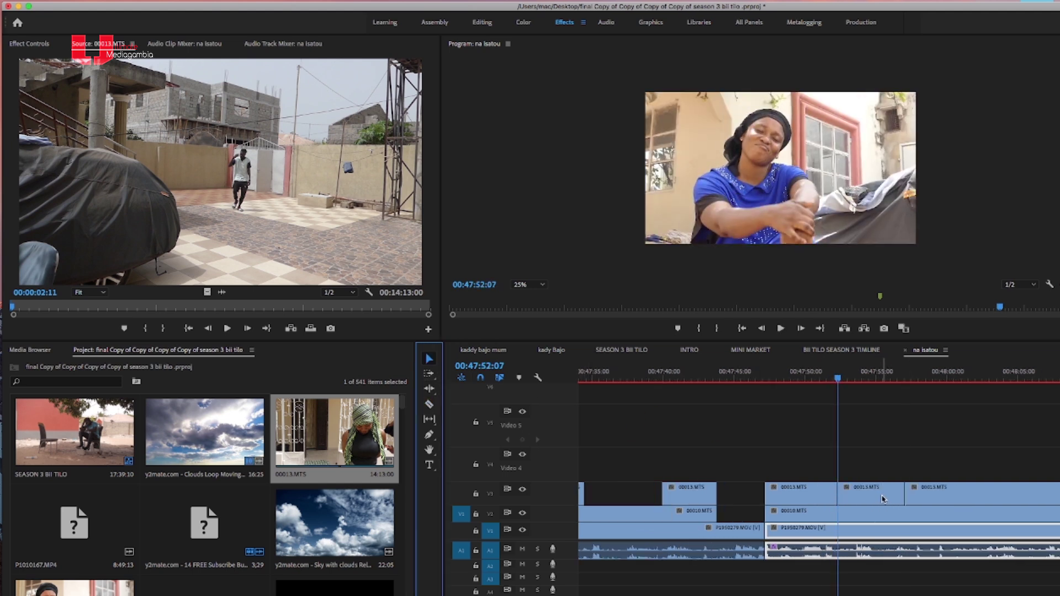
{"action": "left_click", "coordinate": [881, 495]}
{"action": "key", "text": "Delete"}
Trim the starts of the V3 and V2 clips to about 00:47:51:00, replay, and delete the short V3 piece.
{"action": "left_click_drag", "start_coordinate": [770, 495], "coordinate": [825, 496]}
{"action": "left_click_drag", "start_coordinate": [767, 517], "coordinate": [821, 515]}
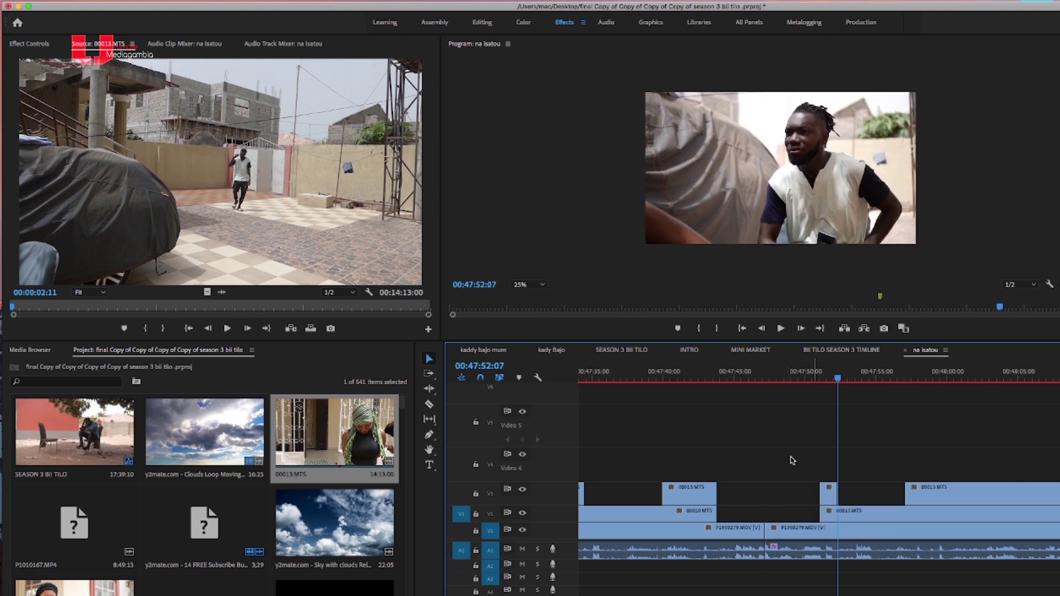
{"action": "left_click", "coordinate": [779, 366]}
{"action": "key", "text": "space"}
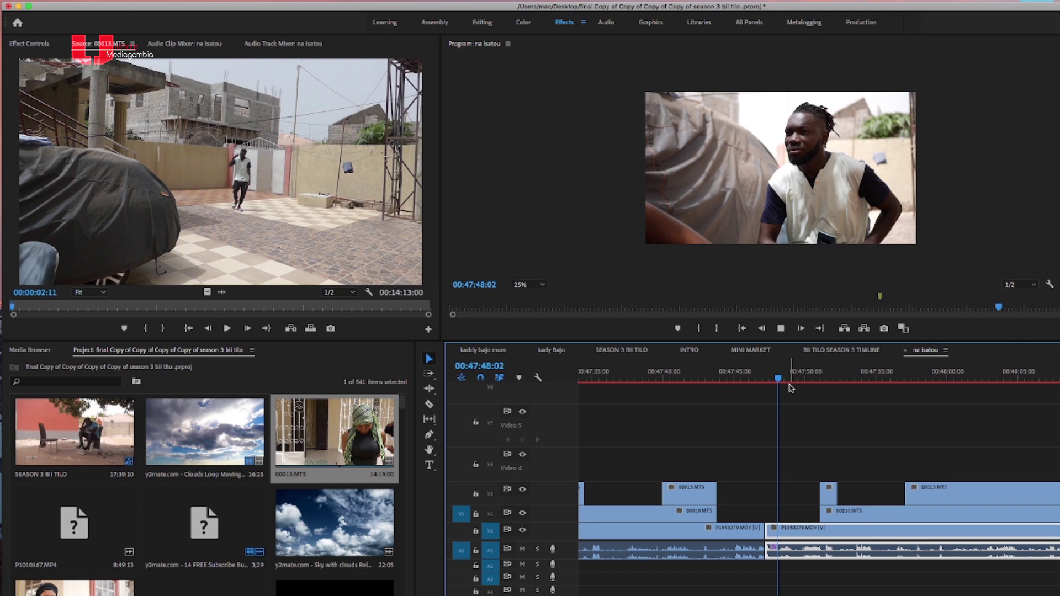
{"action": "left_click", "coordinate": [829, 493]}
{"action": "key", "text": "Delete"}
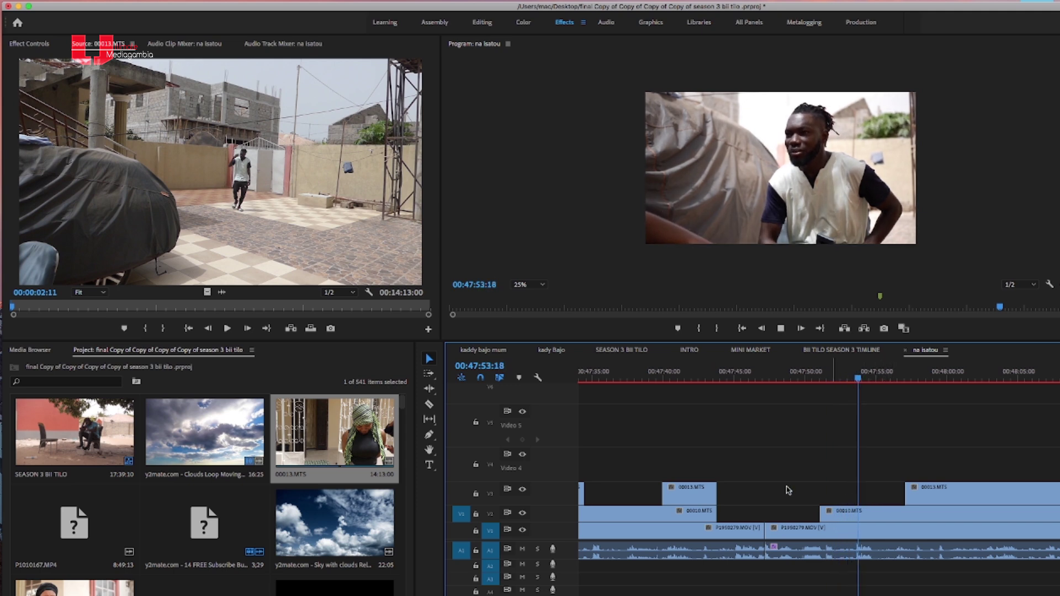
Cut the V2 clip at 00:47:53:20 and about 00:47:58:00, delete the piece between, and replay the edit.
{"action": "left_click", "coordinate": [789, 528]}
{"action": "left_click", "coordinate": [859, 515]}
{"action": "left_click", "coordinate": [921, 515]}
{"action": "key", "text": "v"}
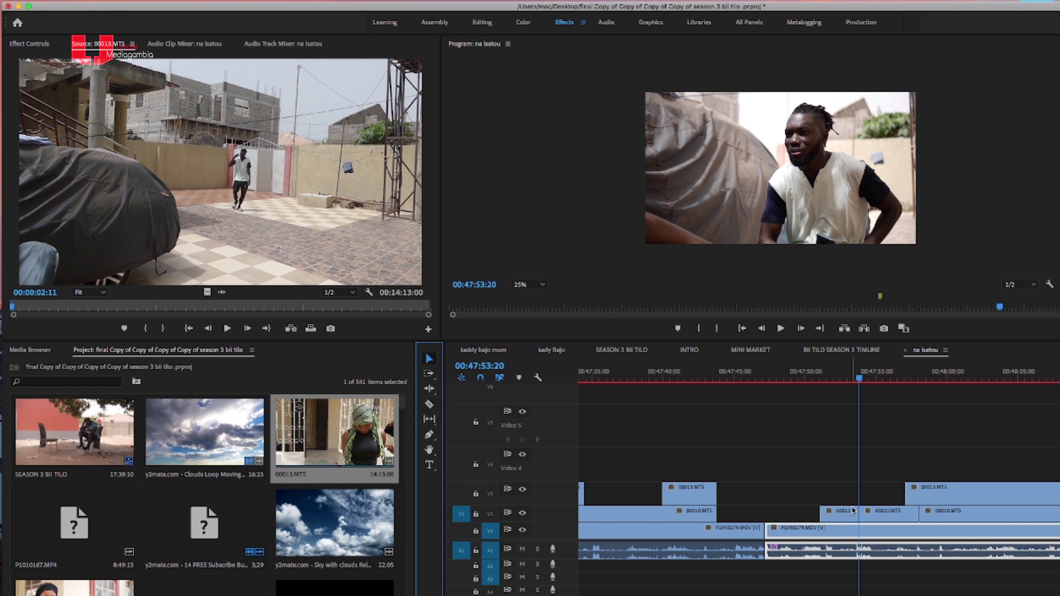
{"action": "left_click", "coordinate": [884, 513]}
{"action": "key", "text": "Delete"}
{"action": "left_click", "coordinate": [820, 380]}
{"action": "key", "text": "space"}
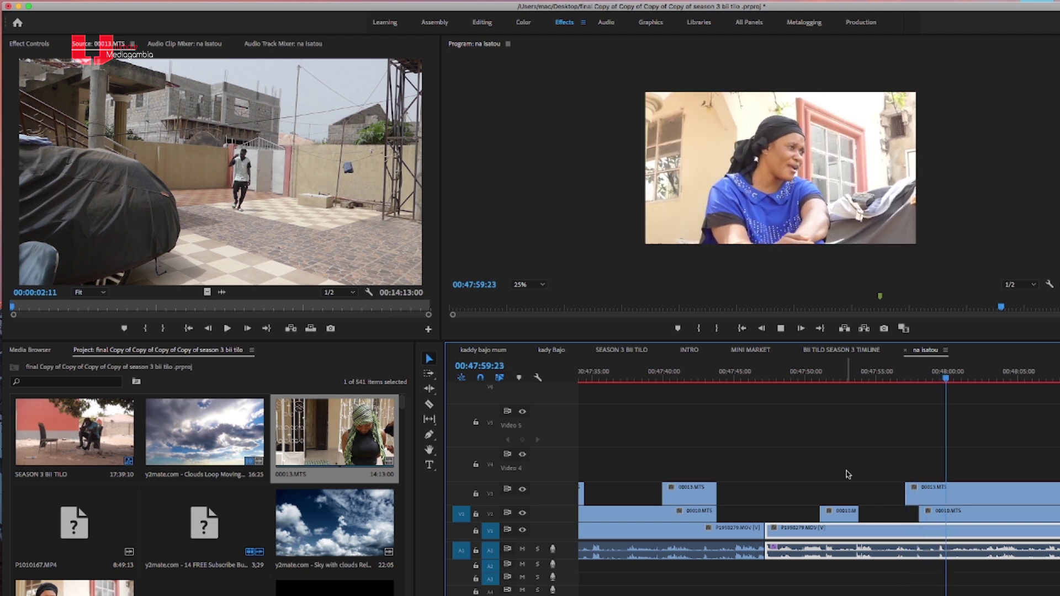
Cut the V3 clip at about 00:48:00:00 and 00:48:04:20, delete the piece between, and replay the edit.
{"action": "left_click", "coordinate": [428, 403]}
{"action": "left_click", "coordinate": [949, 497]}
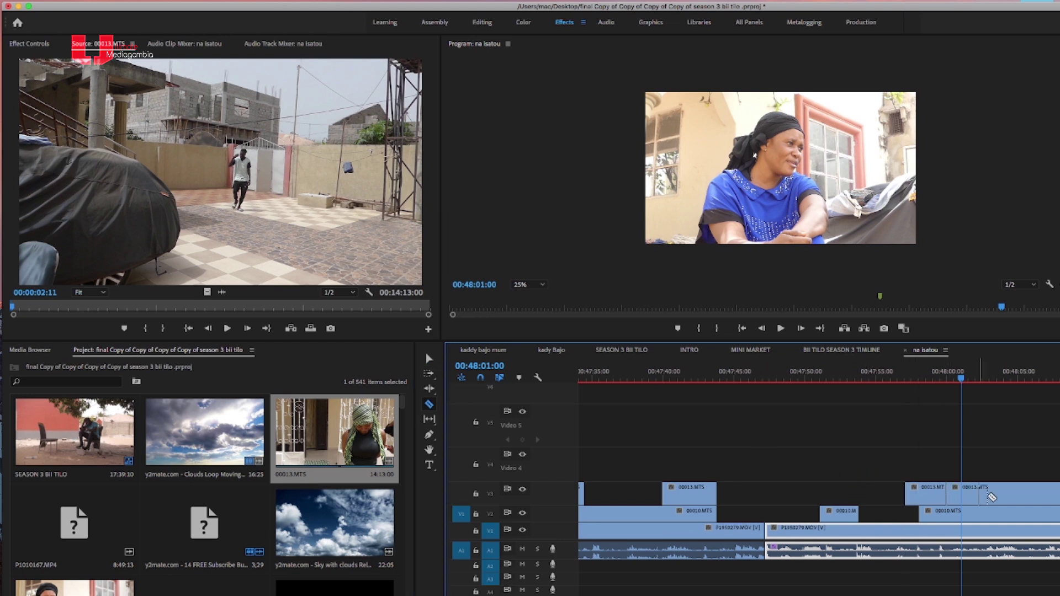
{"action": "left_click", "coordinate": [433, 357]}
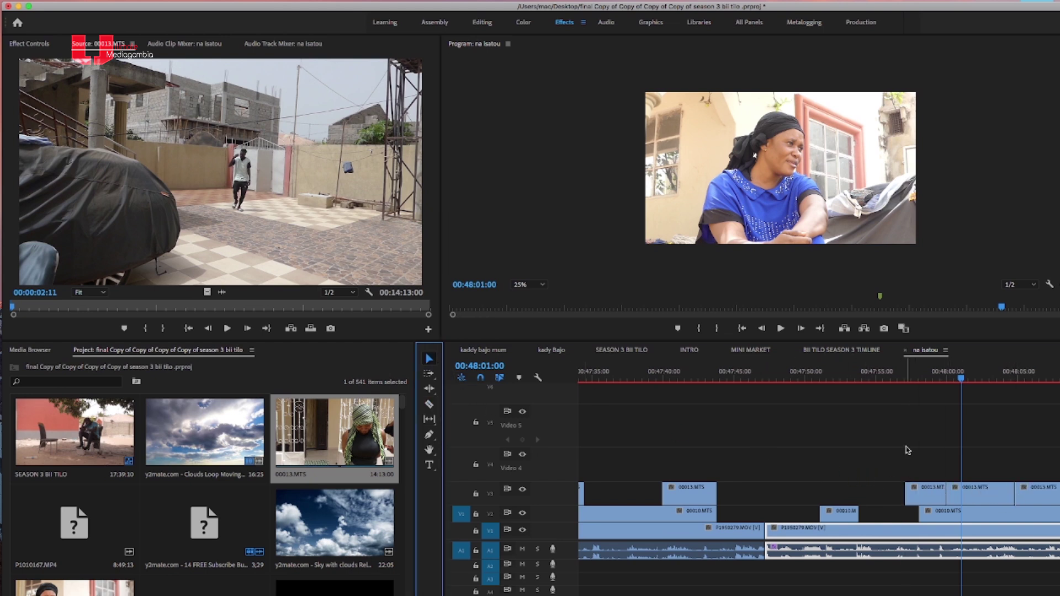
{"action": "left_click", "coordinate": [973, 493]}
{"action": "key", "text": "Delete"}
{"action": "key", "text": "space"}
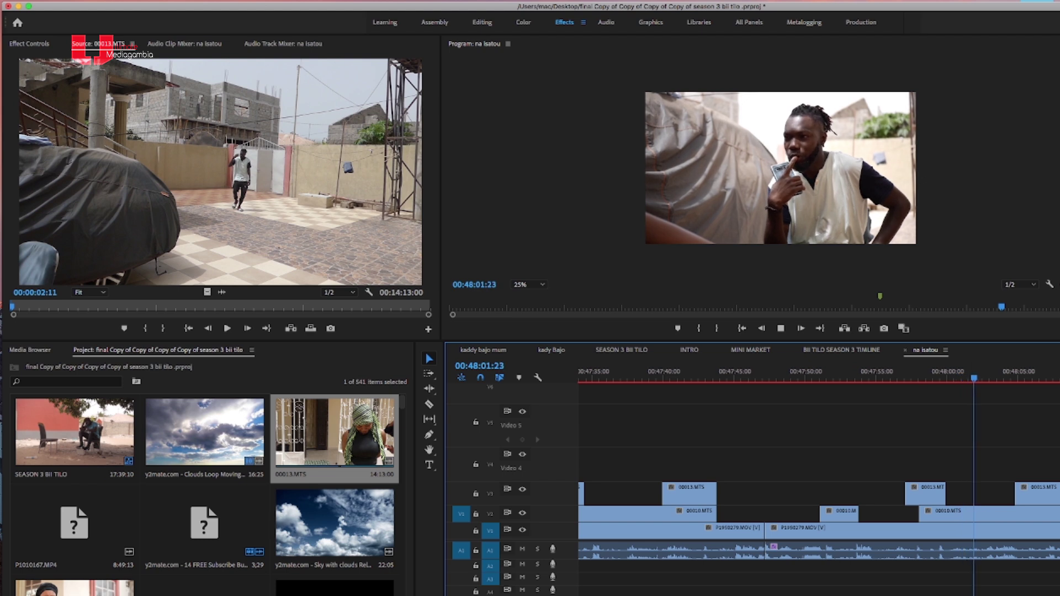
Cut the clips on all tracks at about 00:48:02:21 and 00:48:10:00 to isolate the unusable section.
{"action": "key", "text": "minus"}
{"action": "key", "text": "minus"}
{"action": "key", "text": "minus"}
{"action": "key", "text": "minus"}
{"action": "key", "text": "minus"}
{"action": "key", "text": "minus"}
{"action": "key", "text": "equal"}
{"action": "key", "text": "equal"}
{"action": "key", "text": "minus"}
{"action": "key", "text": "minus"}
{"action": "key", "text": "equal"}
{"action": "key", "text": "equal"}
{"action": "key", "text": "equal"}
{"action": "key", "text": "equal"}
{"action": "key", "text": "equal"}
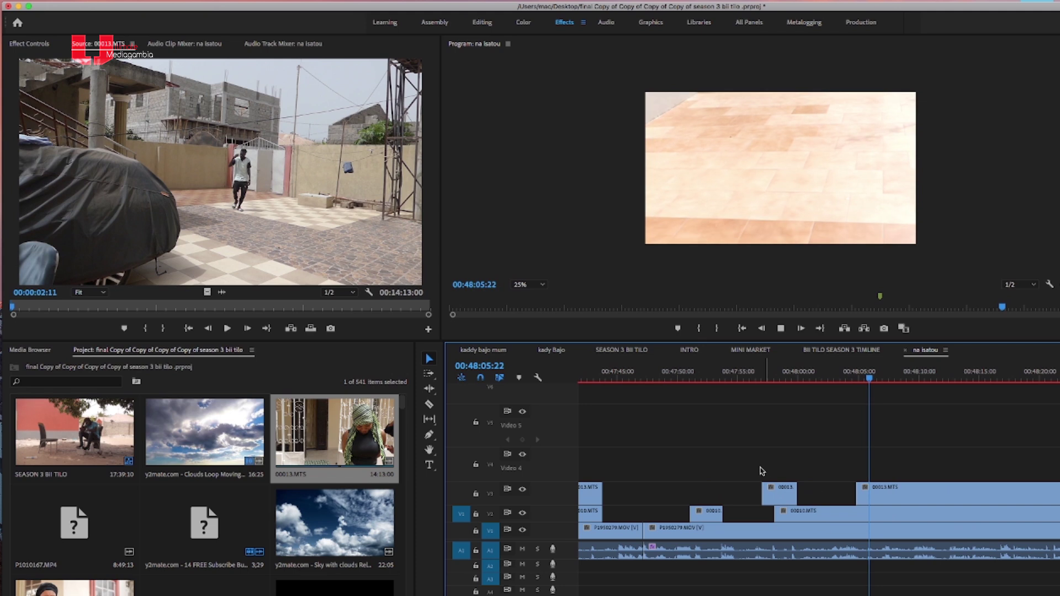
{"action": "key", "text": "space"}
{"action": "left_click", "coordinate": [429, 406]}
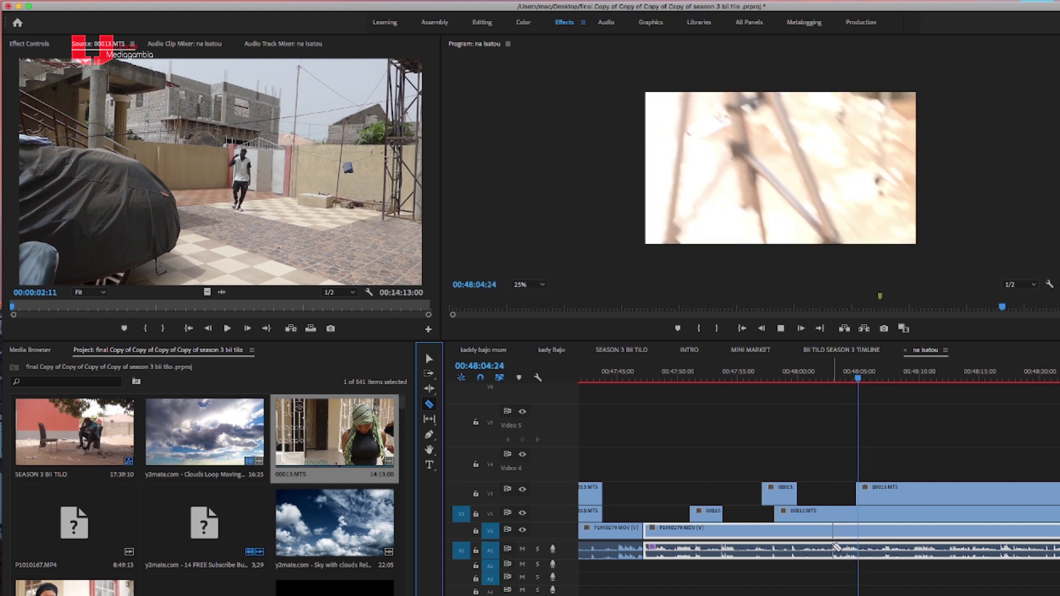
{"action": "left_click", "coordinate": [834, 554]}
{"action": "left_click_drag", "start_coordinate": [869, 379], "coordinate": [897, 379]}
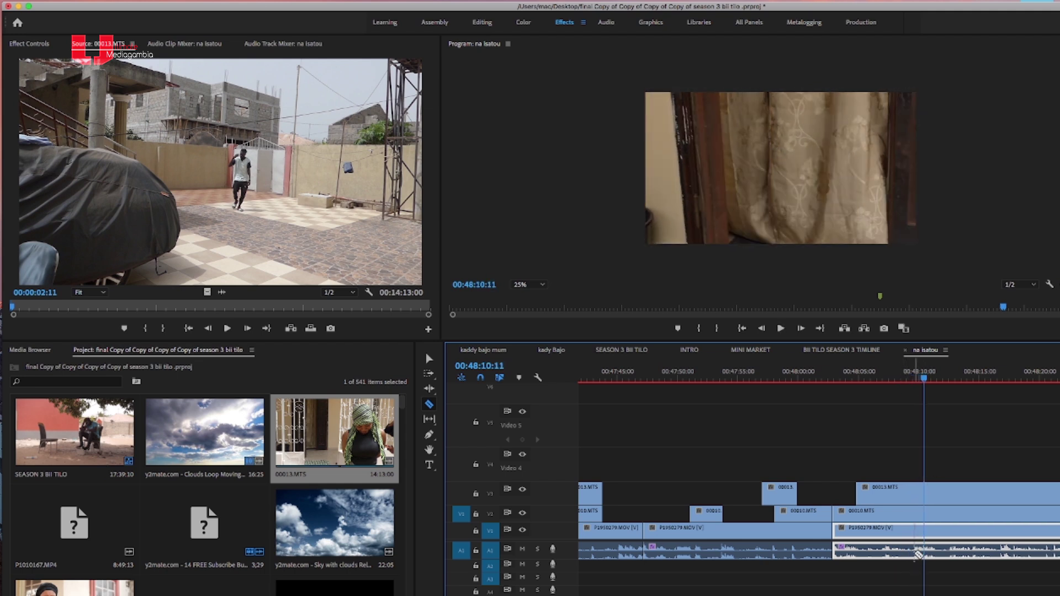
{"action": "left_click", "coordinate": [914, 525]}
Delete the isolated section after 00:48:02:21 on all tracks and close the gap it leaves.
{"action": "key", "text": "v"}
{"action": "left_click_drag", "start_coordinate": [863, 471], "coordinate": [882, 576]}
{"action": "key", "text": "Delete"}
{"action": "left_click", "coordinate": [879, 534]}
{"action": "key", "text": "Delete"}
{"action": "key", "text": "Up"}
Trim the V3 clip's start to about 00:48:13:19 and the V2 clip's start to about 00:48:05:05, replaying the edit.
{"action": "left_click_drag", "start_coordinate": [836, 515], "coordinate": [965, 497]}
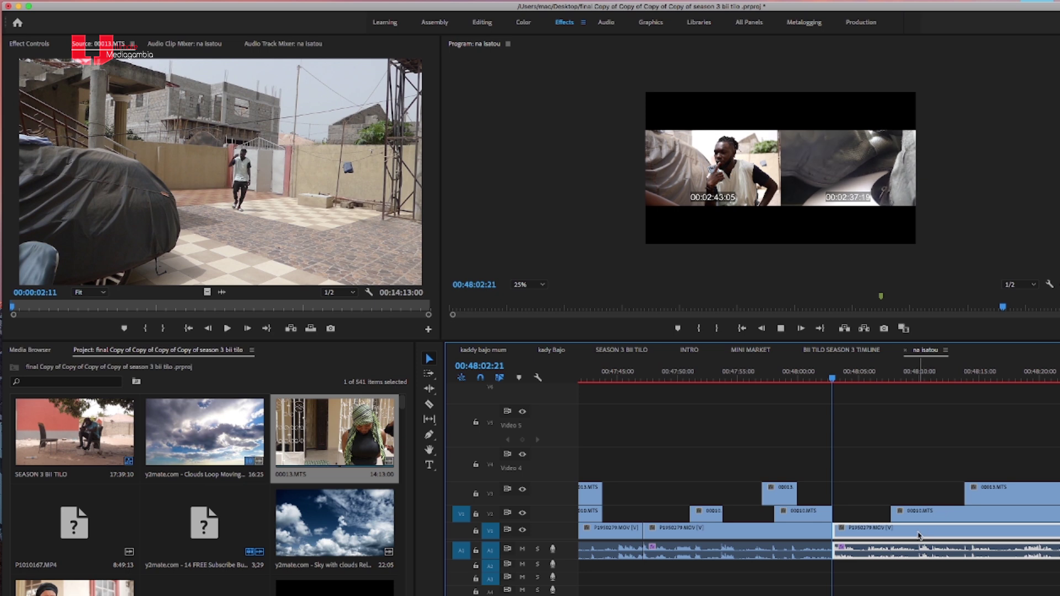
{"action": "key", "text": "space"}
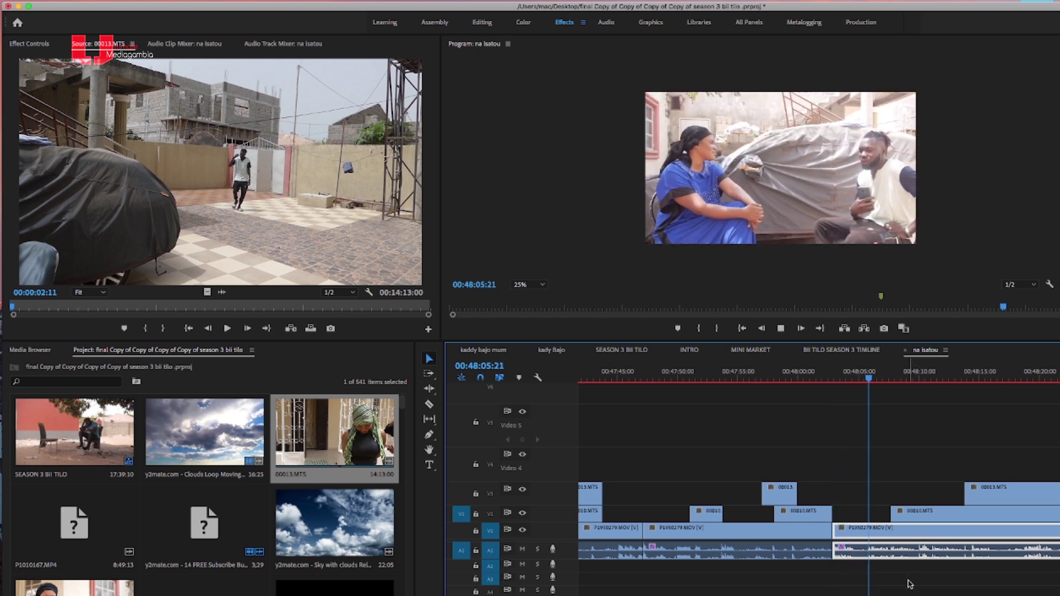
{"action": "left_click_drag", "start_coordinate": [892, 515], "coordinate": [862, 514]}
Cut the V2 clip at about 00:48:10:00 and 00:48:13:19 and delete the piece between the cuts.
{"action": "left_click", "coordinate": [430, 404]}
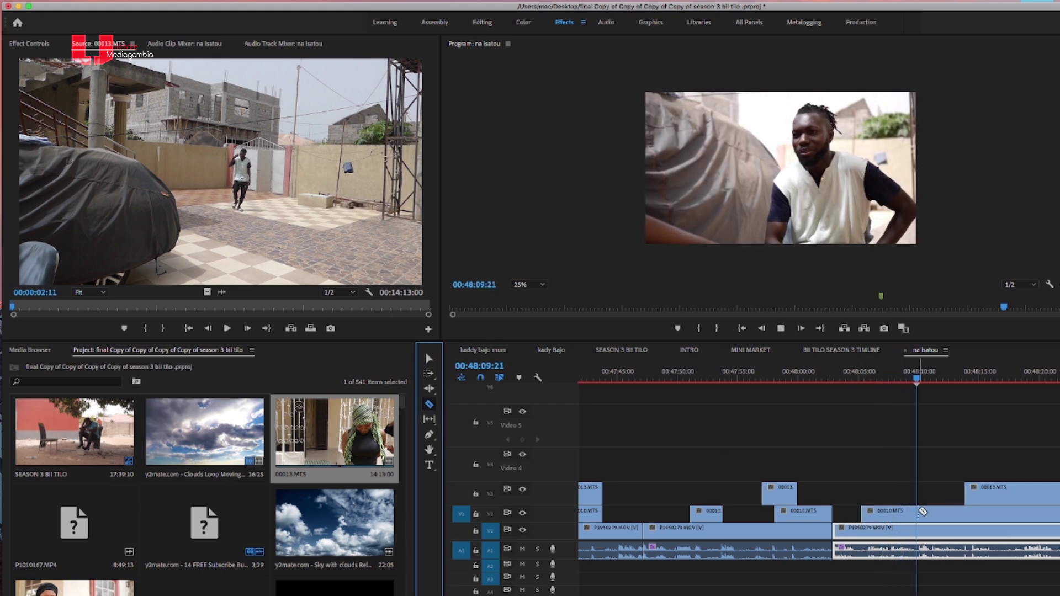
{"action": "left_click", "coordinate": [919, 511]}
{"action": "left_click", "coordinate": [963, 512]}
{"action": "key", "text": "v"}
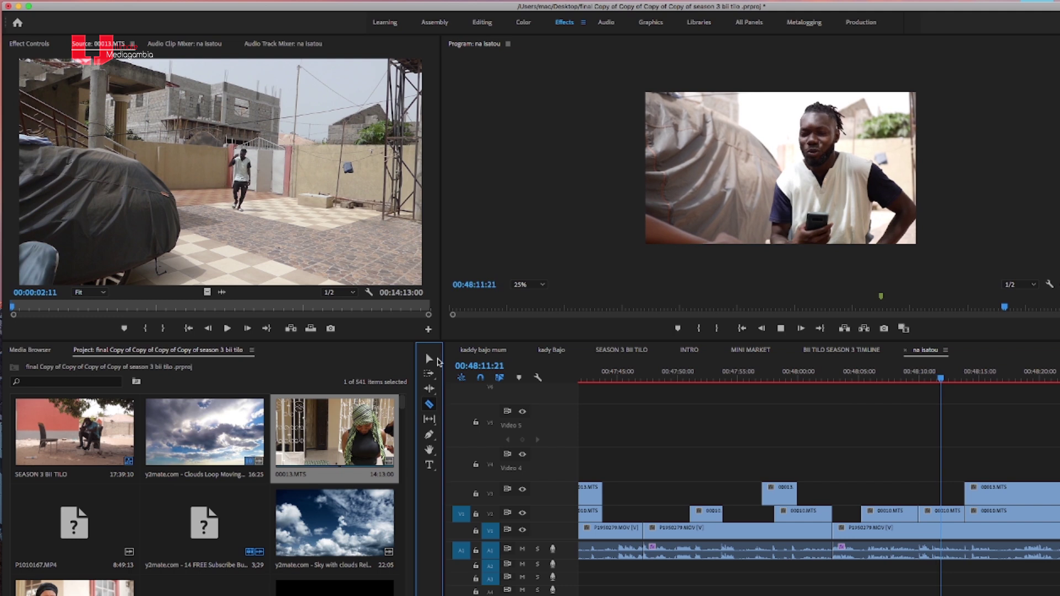
{"action": "left_click", "coordinate": [942, 512]}
{"action": "key", "text": "Delete"}
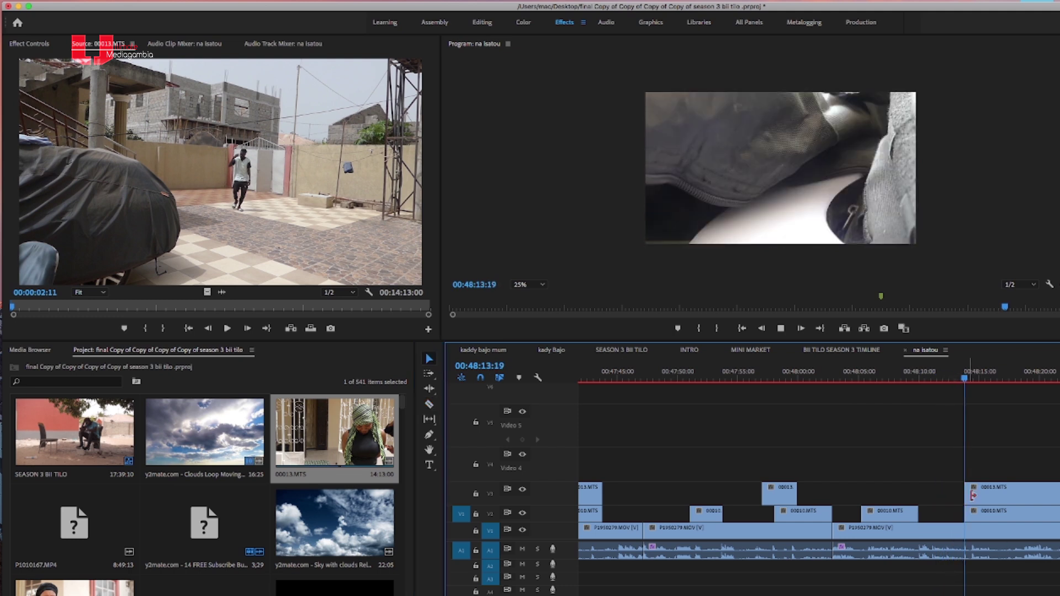
Trim the V3 clip's start to about 00:48:24:00 and the V2 clip's start to about 00:48:16:00, replaying from 00:48:11:03.
{"action": "left_click_drag", "start_coordinate": [968, 492], "coordinate": [1058, 494]}
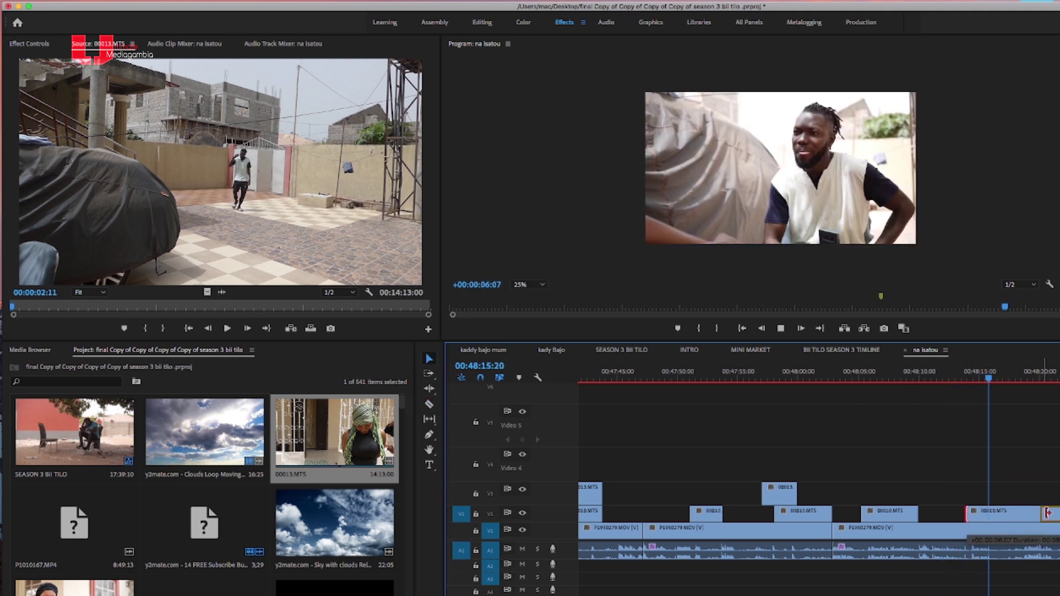
{"action": "left_click_drag", "start_coordinate": [966, 511], "coordinate": [1044, 512]}
{"action": "left_click", "coordinate": [933, 379]}
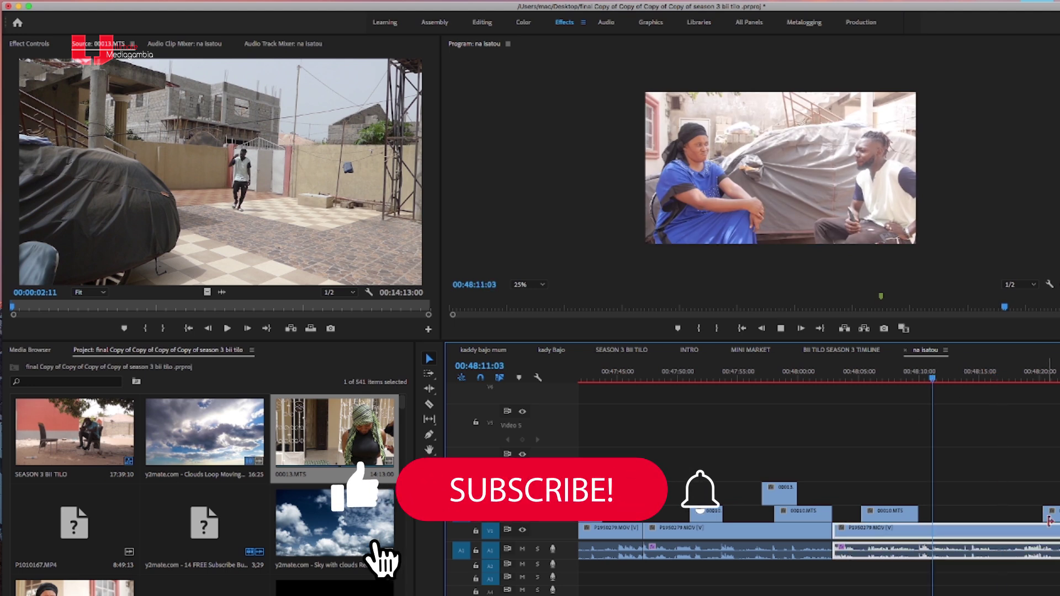
{"action": "key", "text": "minus"}
{"action": "key", "text": "minus"}
{"action": "key", "text": "minus"}
{"action": "key", "text": "equal"}
{"action": "key", "text": "equal"}
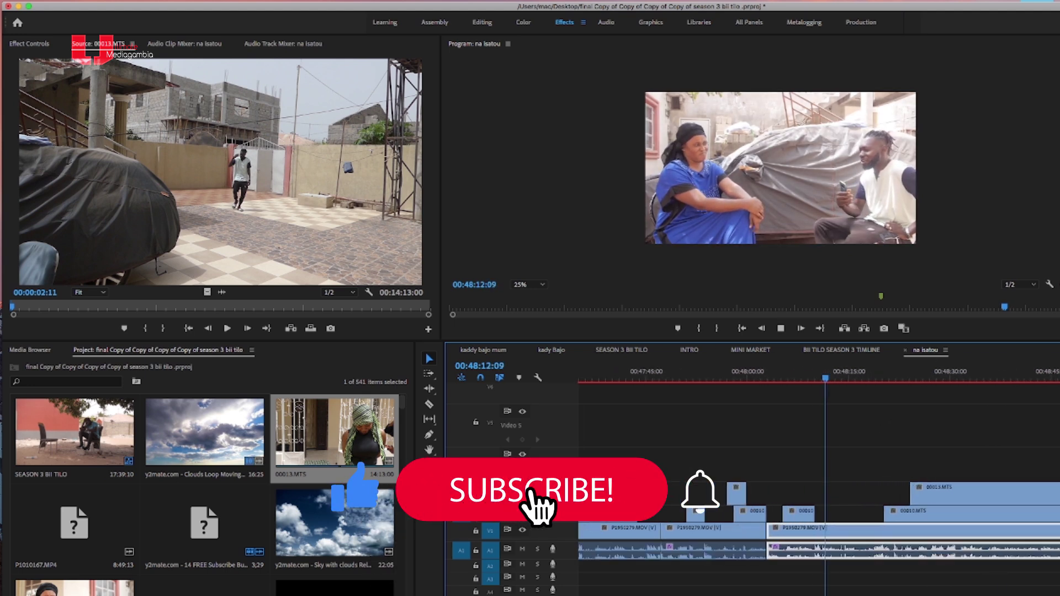
{"action": "left_click_drag", "start_coordinate": [887, 516], "coordinate": [870, 516]}
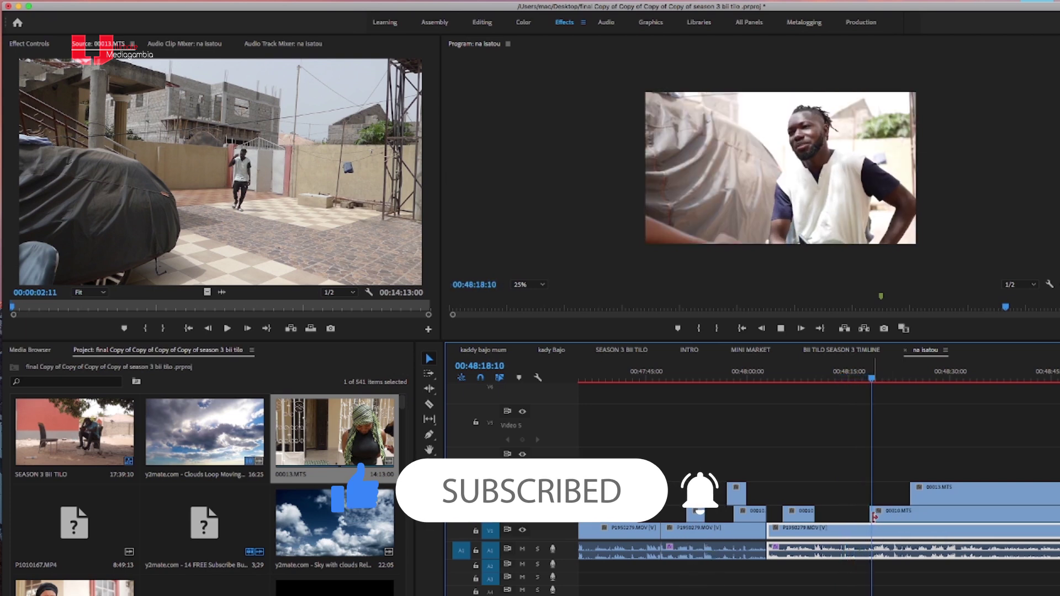
{"action": "left_click_drag", "start_coordinate": [870, 513], "coordinate": [855, 517]}
Cut the V2 clip at 00:48:19:19 and about 00:48:27:20 and delete the piece between the cuts.
{"action": "left_click", "coordinate": [430, 405]}
{"action": "left_click", "coordinate": [882, 516]}
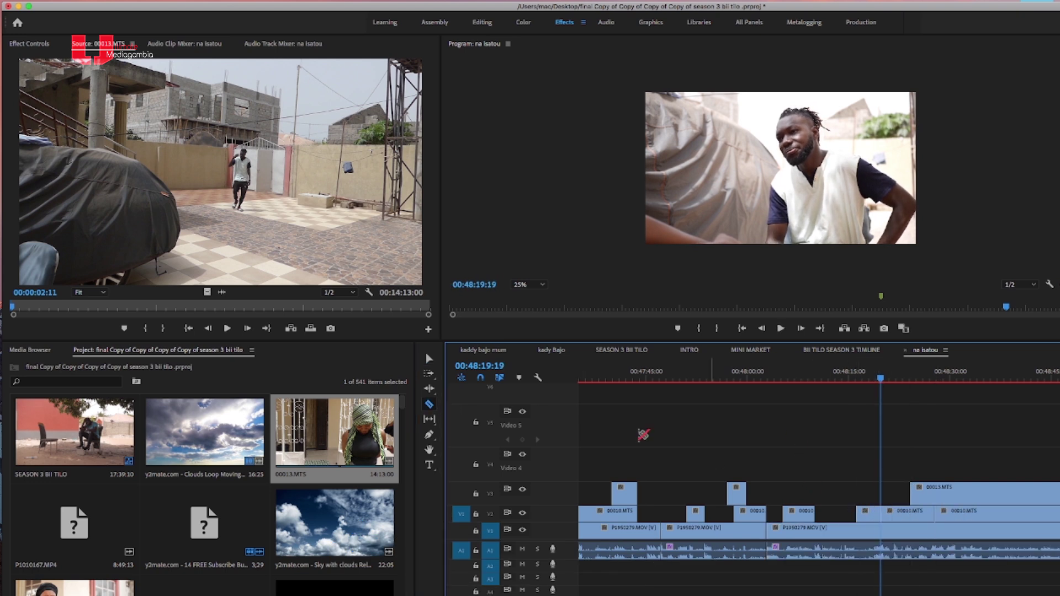
{"action": "left_click", "coordinate": [429, 359]}
Trim the V3 clip's start to about 00:48:33:15 and the V2 clip's start to about 00:48:25:08, replaying the edit.
{"action": "left_click_drag", "start_coordinate": [912, 493], "coordinate": [975, 489]}
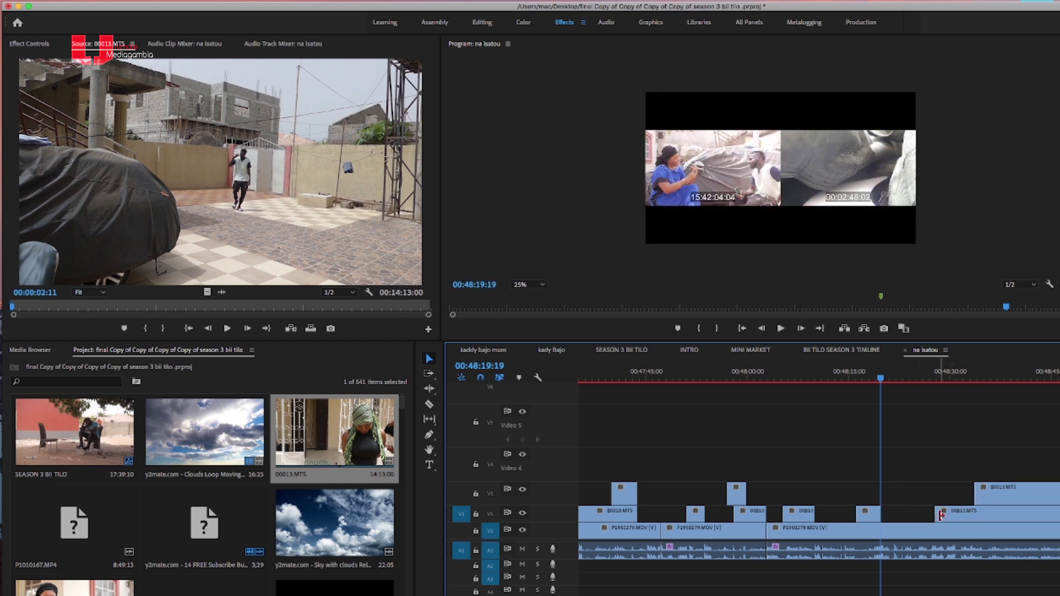
{"action": "key", "text": "space"}
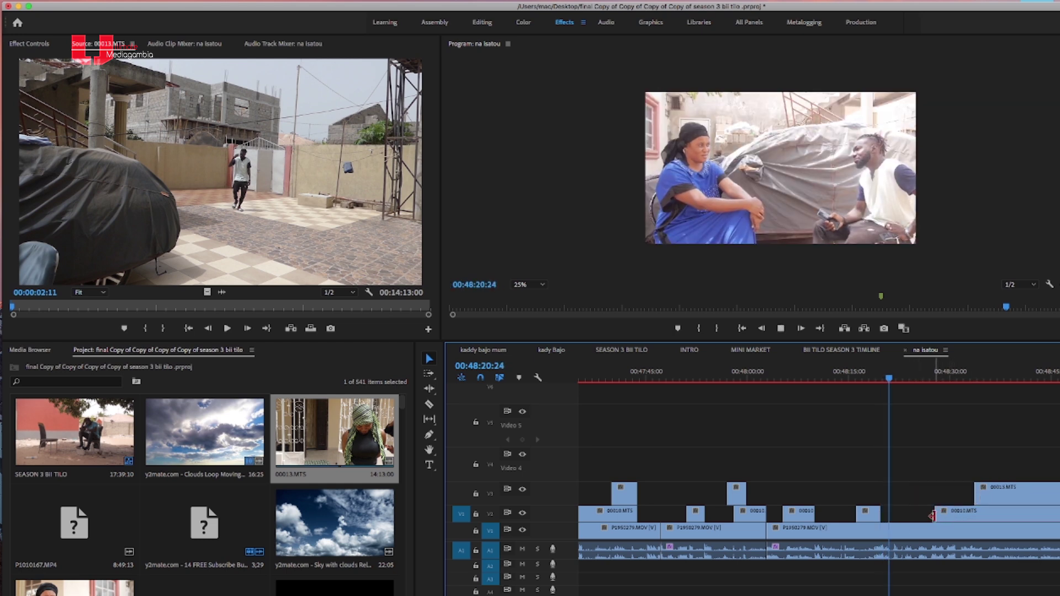
{"action": "left_click_drag", "start_coordinate": [933, 517], "coordinate": [919, 520]}
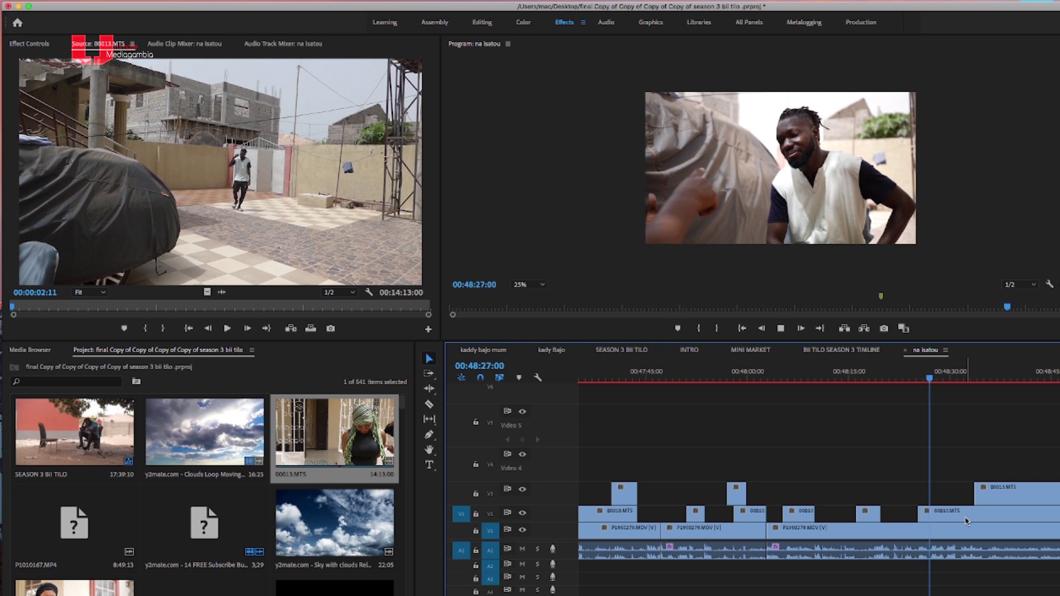
Review the edited scene in the timeline and replay the camera changes from about 00:48:19:09.
{"action": "left_click", "coordinate": [933, 531]}
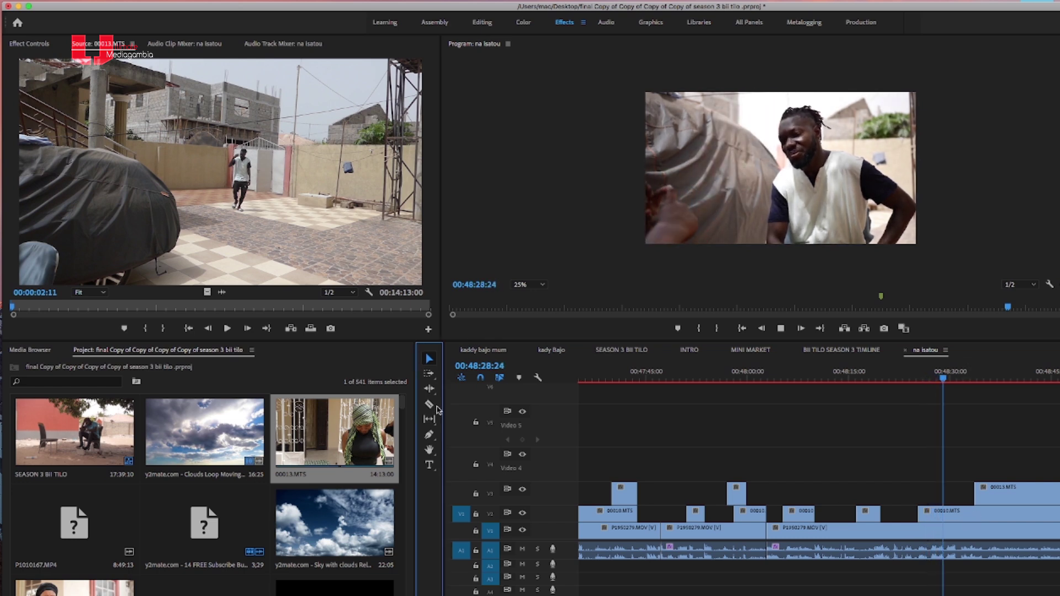
{"action": "key", "text": "space"}
{"action": "key", "text": "minus"}
{"action": "key", "text": "minus"}
{"action": "key", "text": "minus"}
{"action": "key", "text": "minus"}
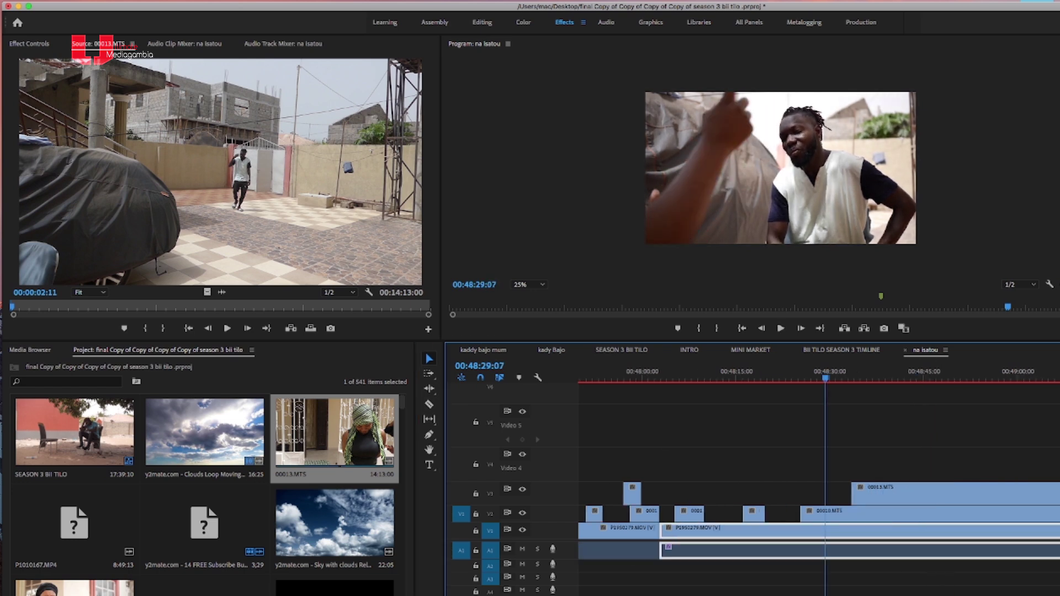
{"action": "key", "text": "equal"}
{"action": "key", "text": "equal"}
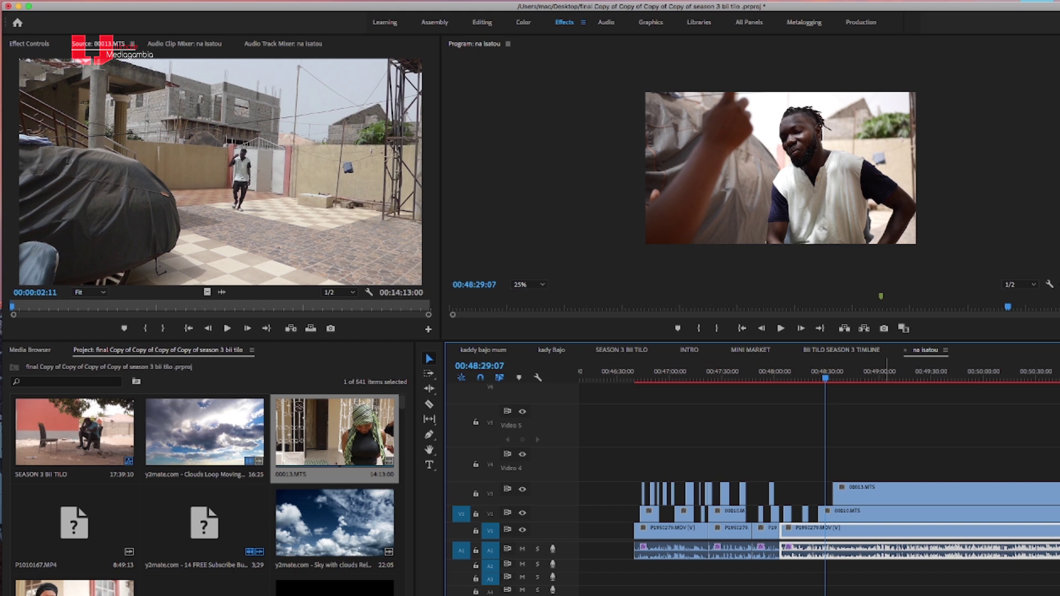
{"action": "key", "text": "="}
{"action": "key", "text": "="}
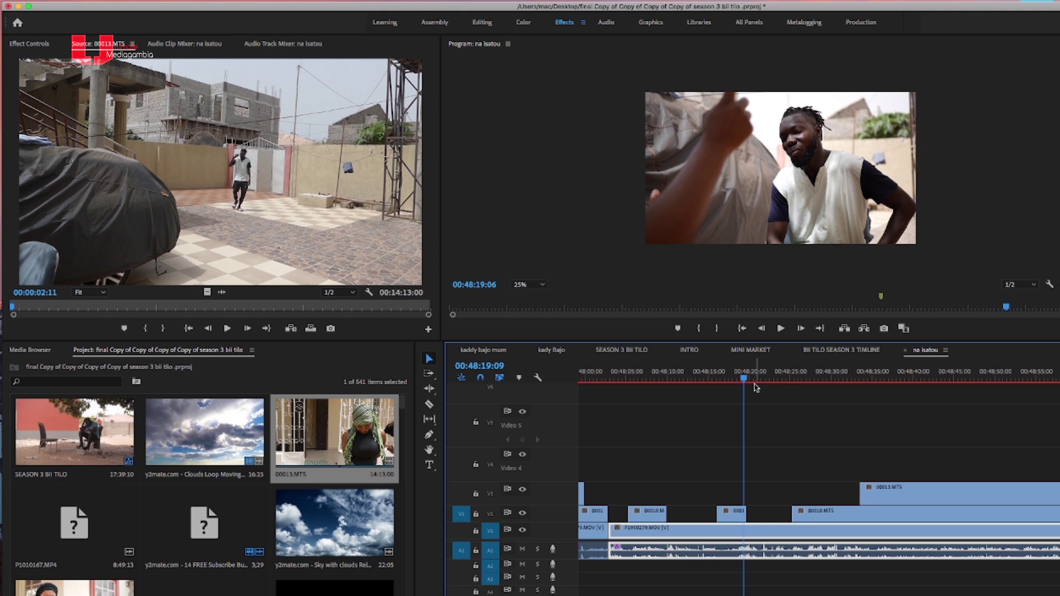
{"action": "key", "text": "space"}
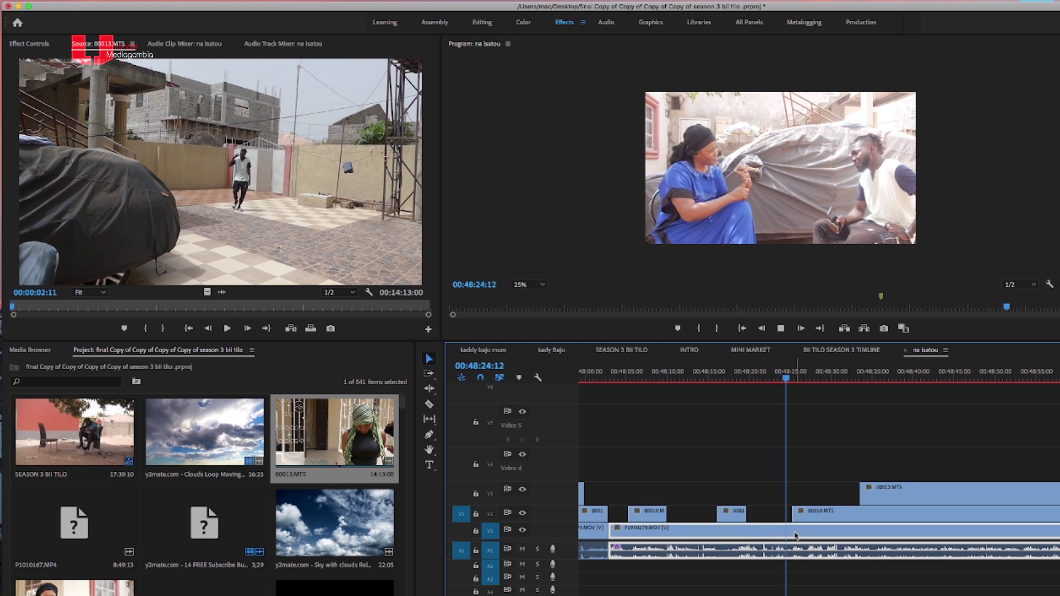
{"action": "left_click", "coordinate": [757, 376]}
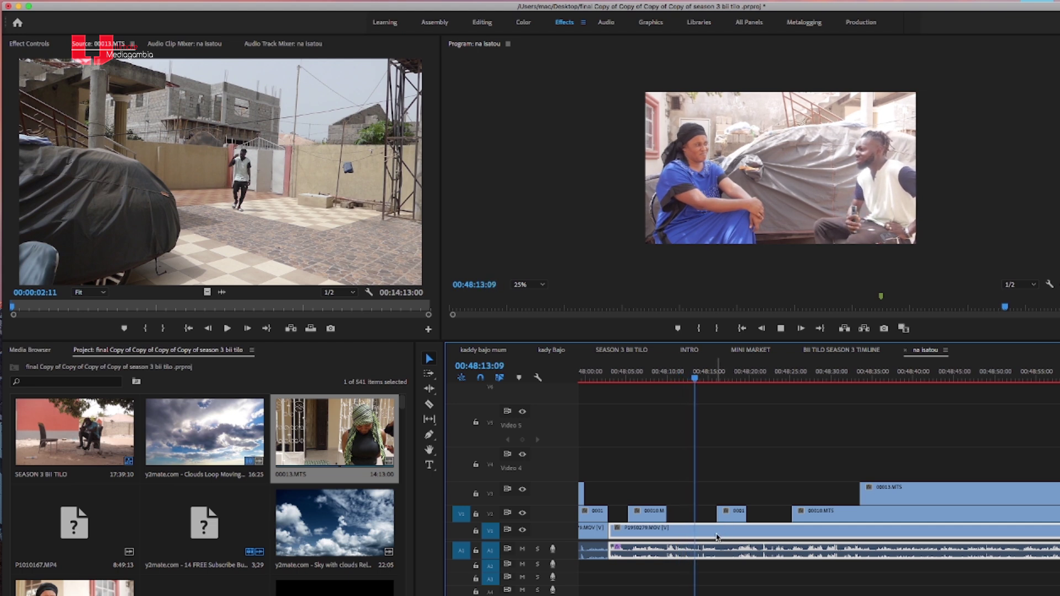
Extend the start of the short V2 clip before 00:48:19:19 to about 00:48:14:15 and replay it.
{"action": "mouse_move", "coordinate": [718, 518]}
{"action": "left_mouse_down"}
{"action": "mouse_move", "coordinate": [706, 520]}
{"action": "mouse_move", "coordinate": [735, 518]}
{"action": "left_mouse_up"}
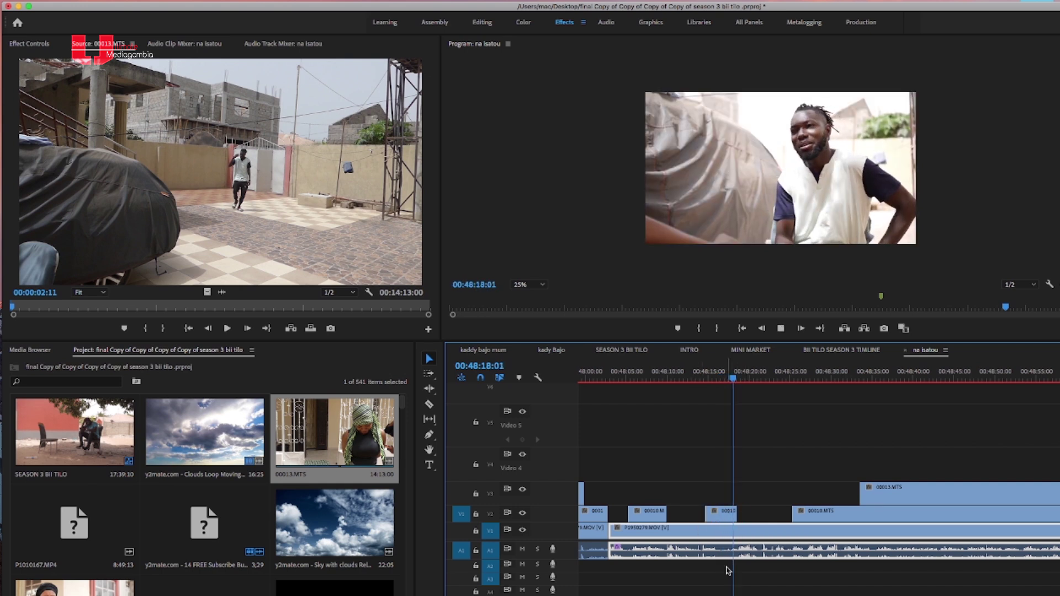
{"action": "scroll", "coordinate": [867, 548], "scroll_direction": "down", "scroll_amount": 2}
{"action": "key", "text": "space"}
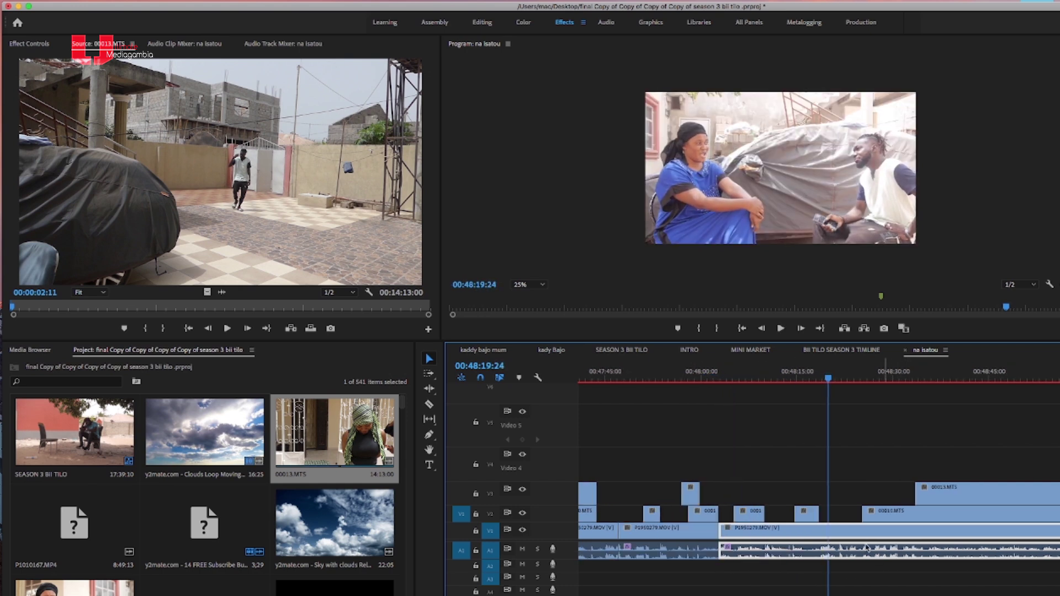
{"action": "left_click_drag", "start_coordinate": [857, 511], "coordinate": [855, 511]}
{"action": "key", "text": "minus"}
{"action": "key", "text": "minus"}
{"action": "key", "text": "minus"}
{"action": "key", "text": "minus"}
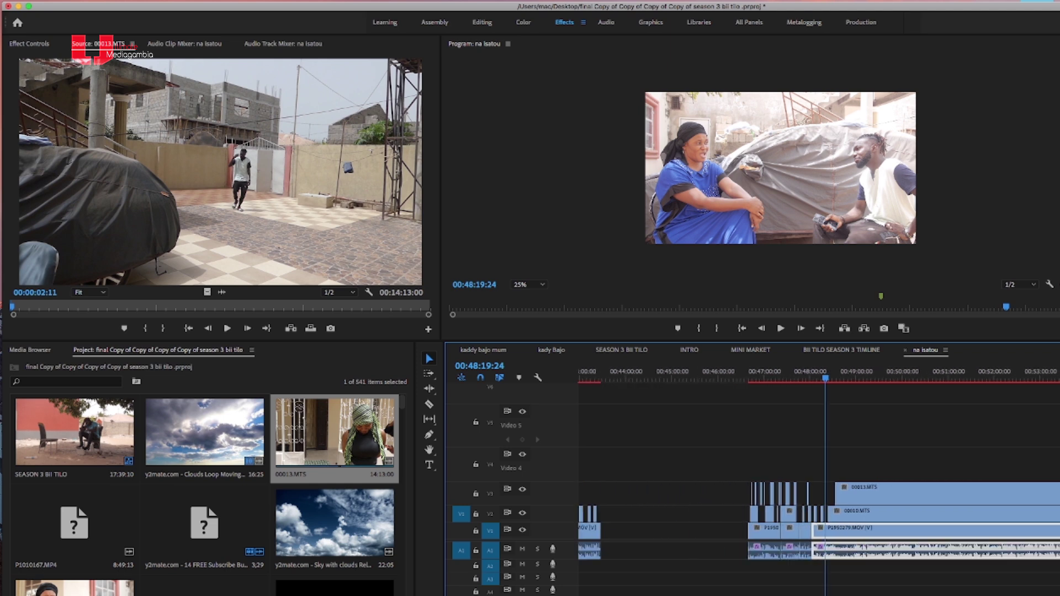
{"action": "key", "text": "equal"}
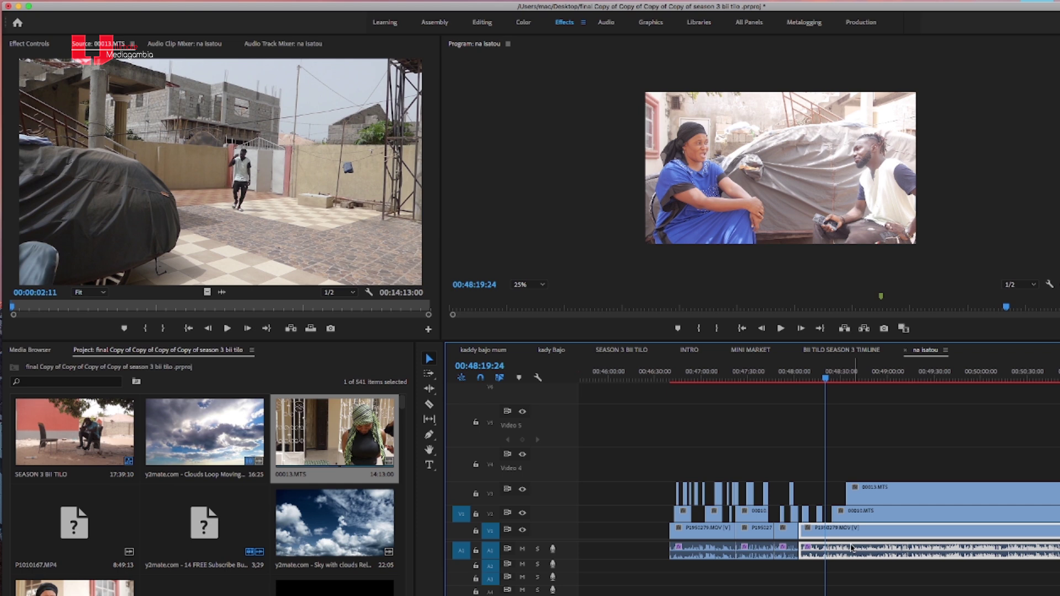
{"action": "left_click", "coordinate": [430, 404]}
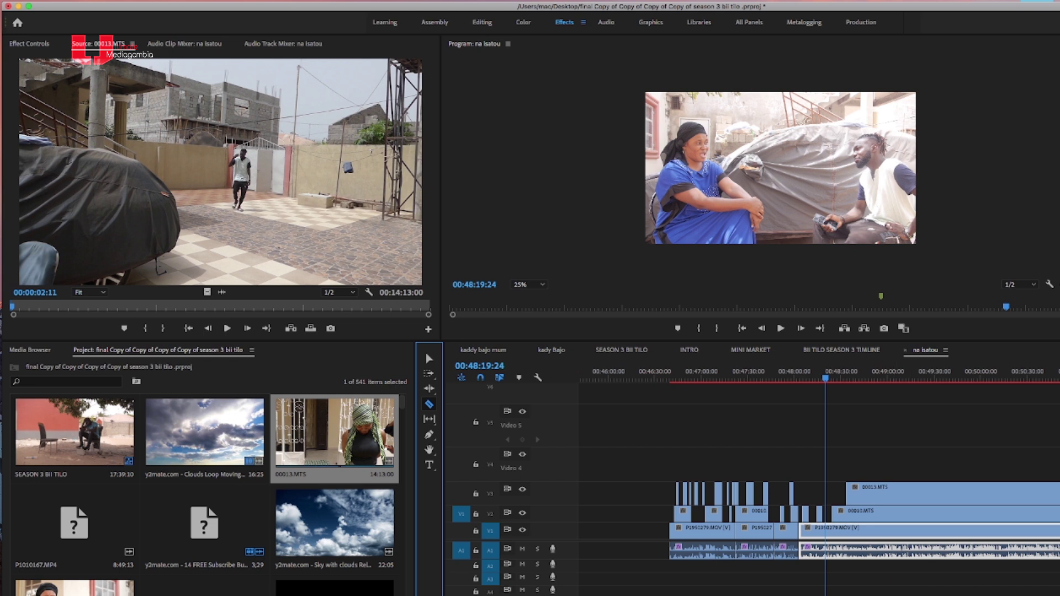
{"action": "key", "text": "equal"}
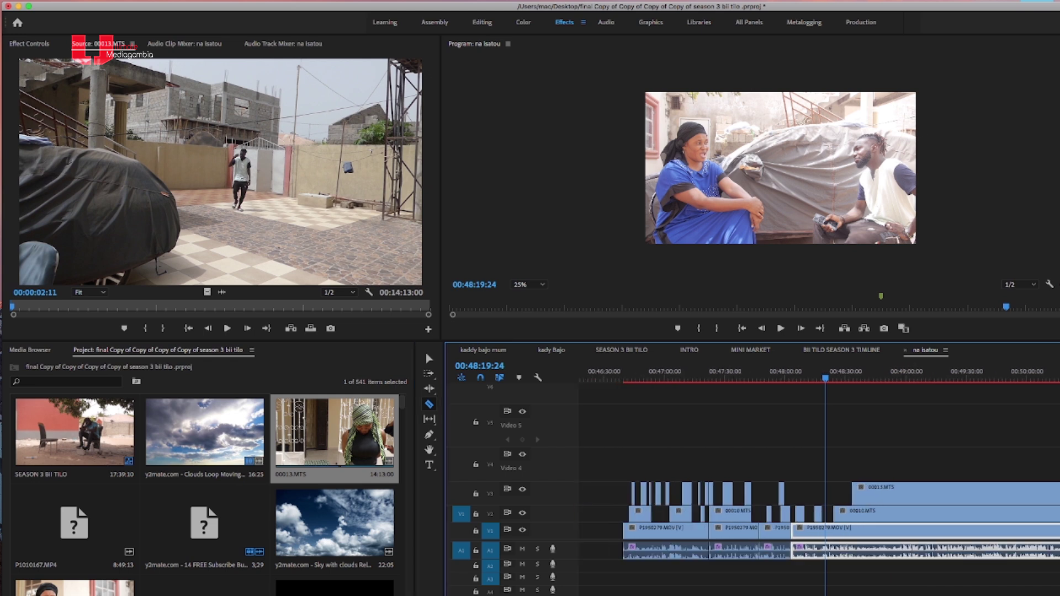
{"action": "key", "text": "equal"}
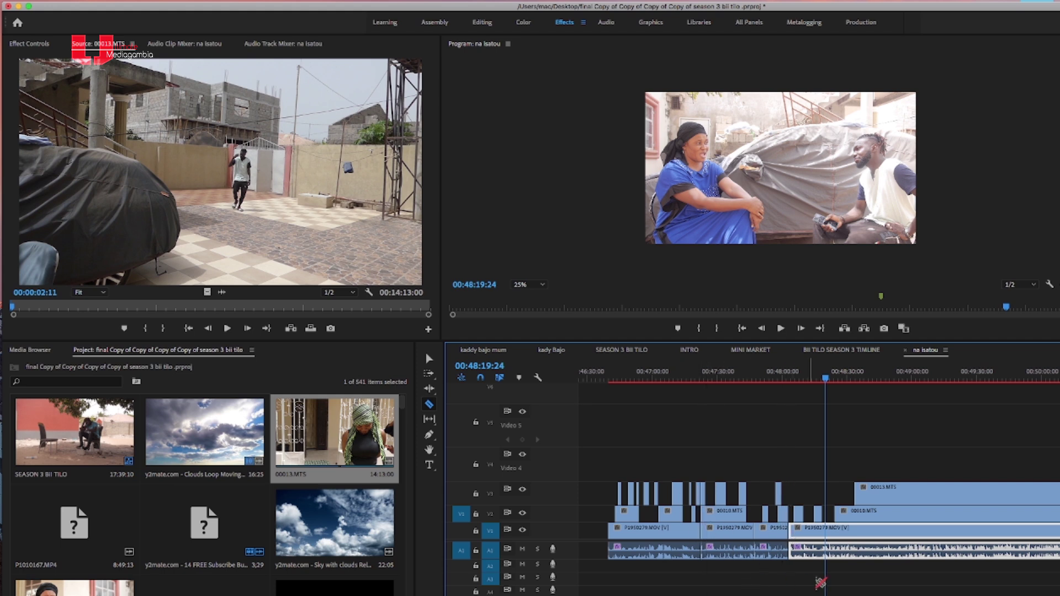
Delete the last group of clips, from about 00:46:40:00 onward, on all tracks and save the project.
{"action": "key", "text": "minus"}
{"action": "key", "text": "minus"}
{"action": "key", "text": "minus"}
{"action": "key", "text": "minus"}
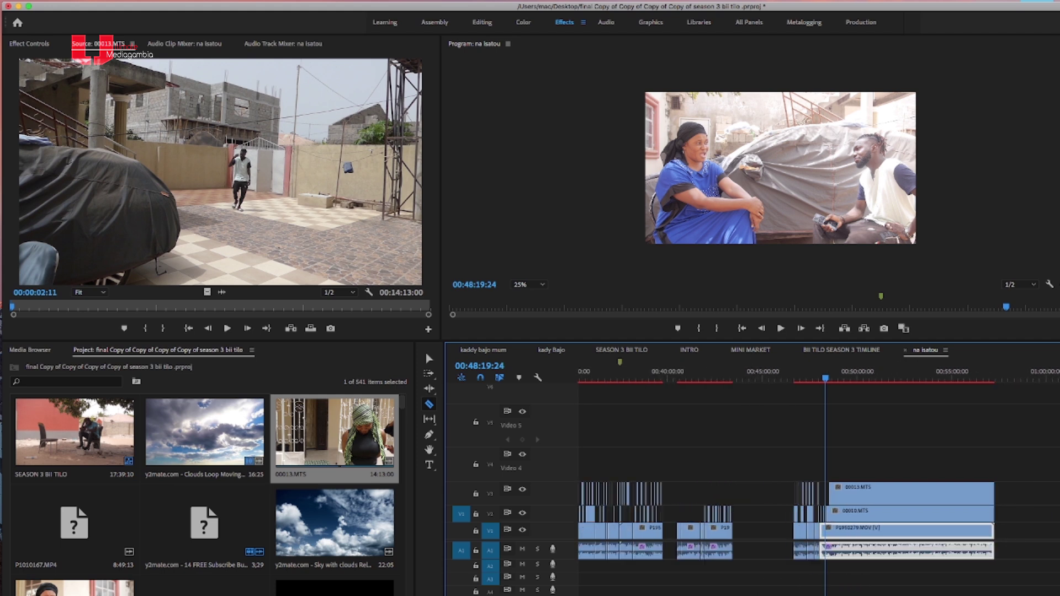
{"action": "left_click", "coordinate": [628, 379]}
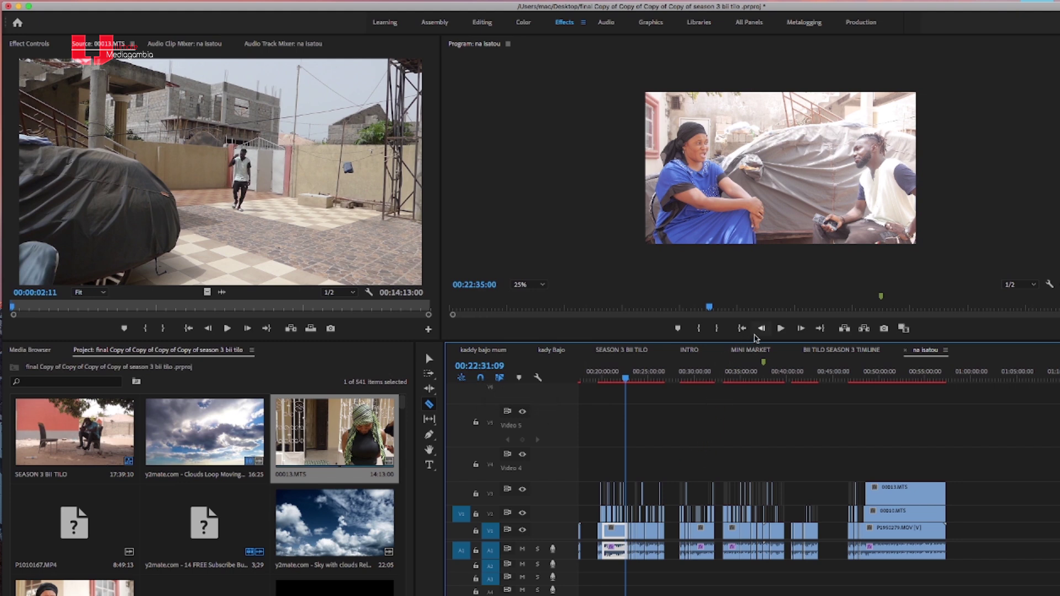
{"action": "left_click", "coordinate": [423, 360]}
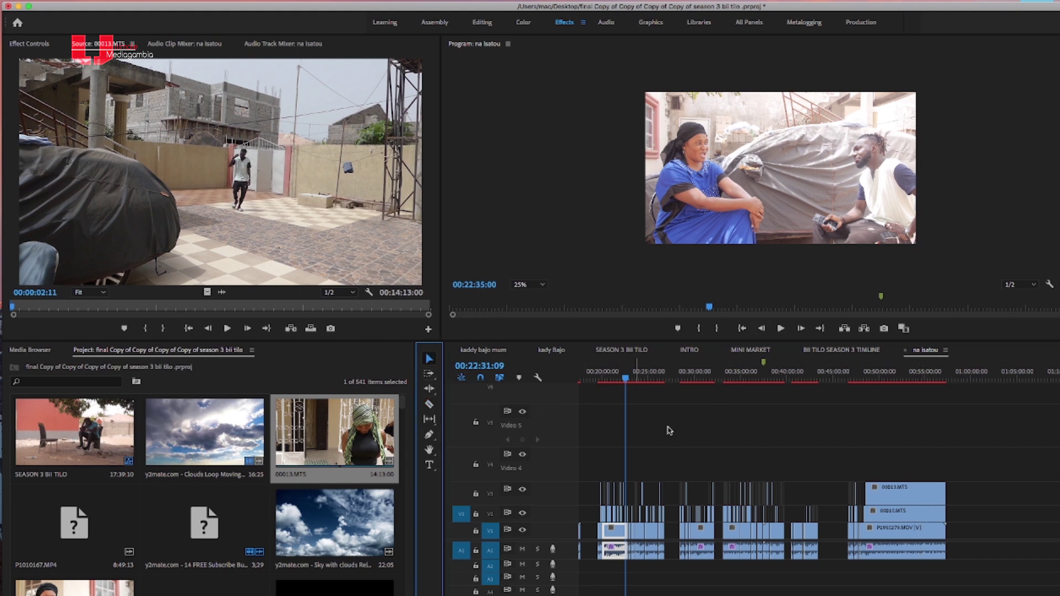
{"action": "left_click_drag", "start_coordinate": [1008, 474], "coordinate": [853, 595]}
{"action": "key", "text": "Delete"}
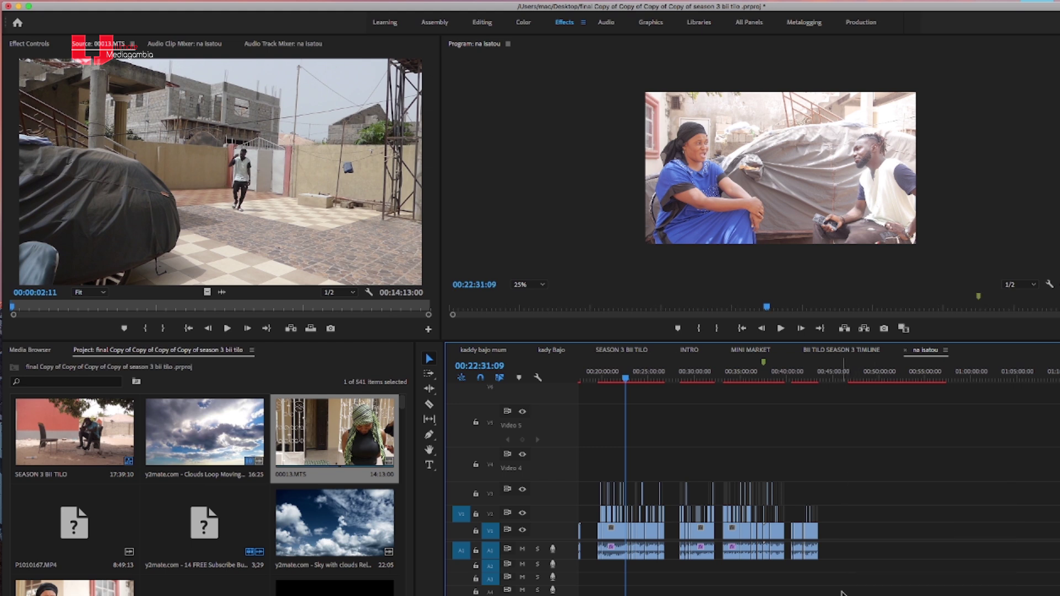
{"action": "key", "text": "super+s"}
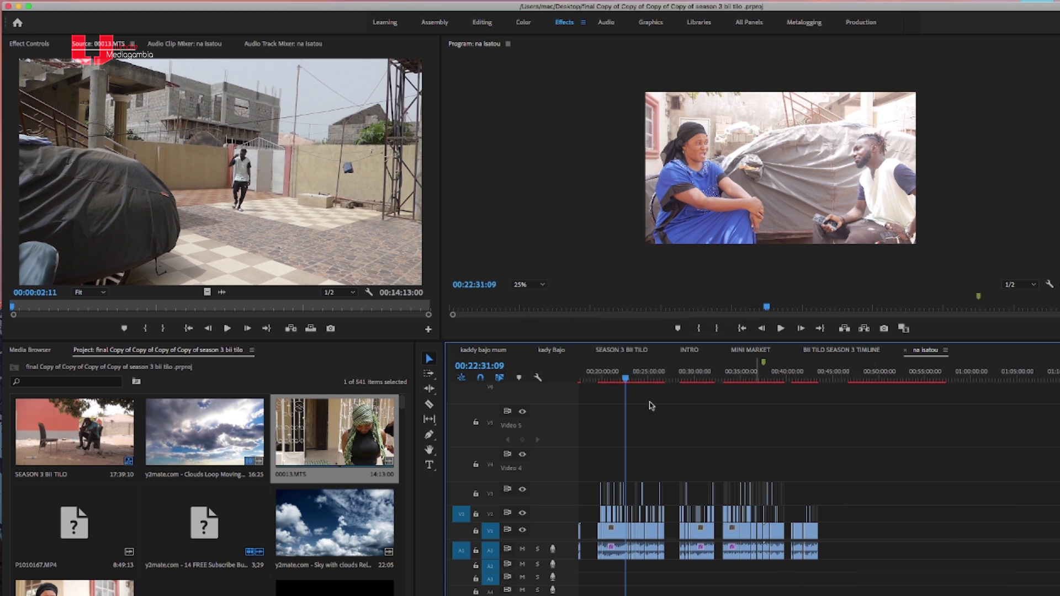
Reposition the program window, enlarge the timeline around 00:20:00:00, and scrub an earlier finished scene to 00:21:38:10.
{"action": "left_click_drag", "start_coordinate": [621, 10], "coordinate": [562, 44]}
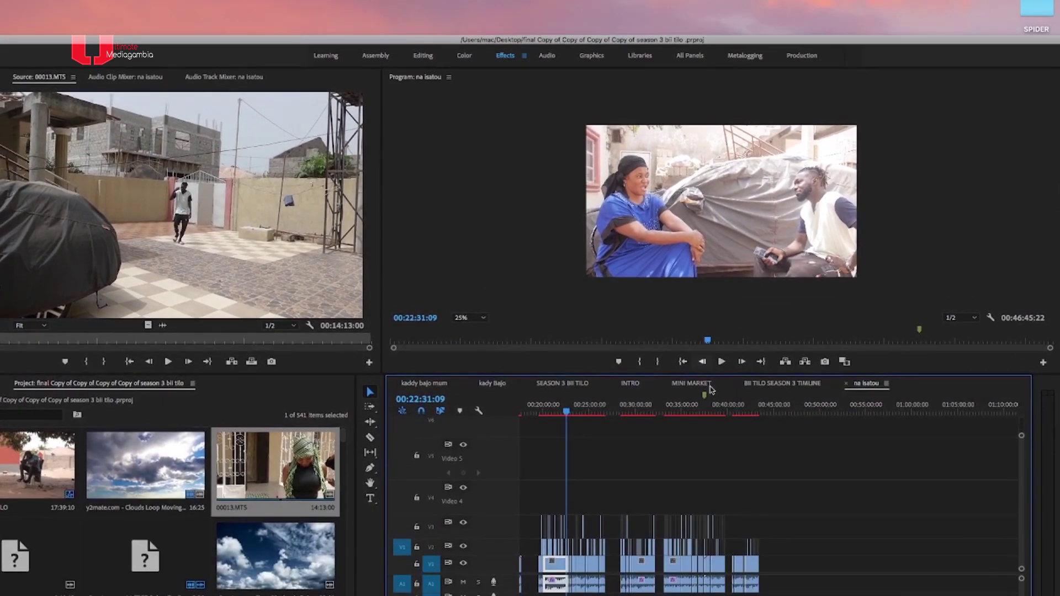
{"action": "left_click_drag", "start_coordinate": [983, 595], "coordinate": [849, 593]}
{"action": "left_click_drag", "start_coordinate": [765, 414], "coordinate": [746, 421]}
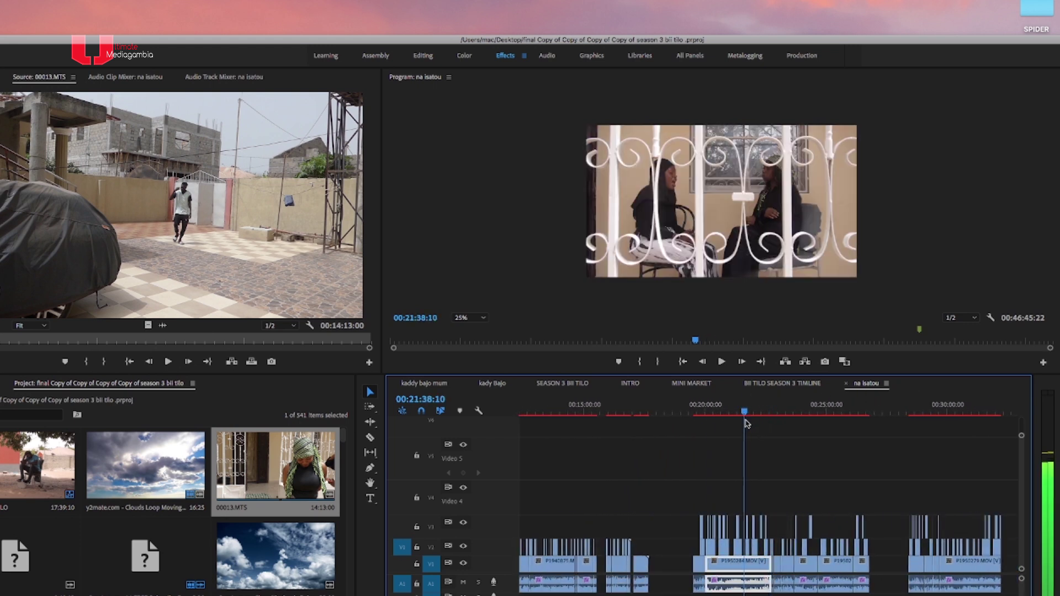